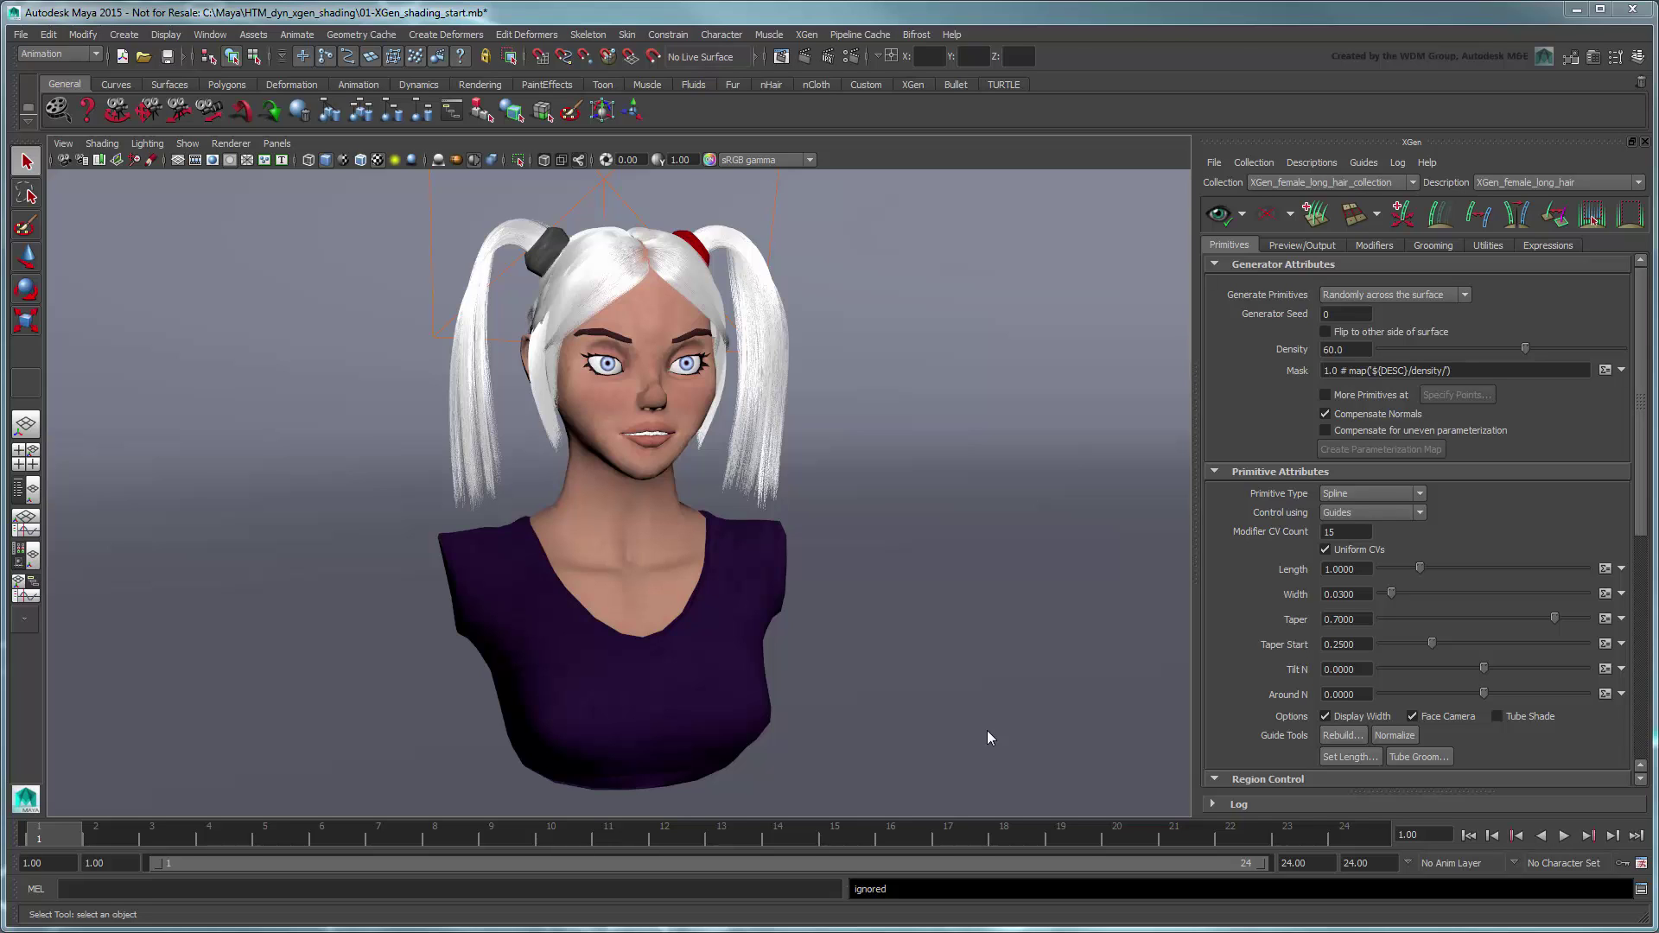
# Pick xgen_hair_phong in Hypershade, show its Phong attributes, then minimize Hypershade
pyautogui.click(210, 34)
pyautogui.moveTo(239, 77)
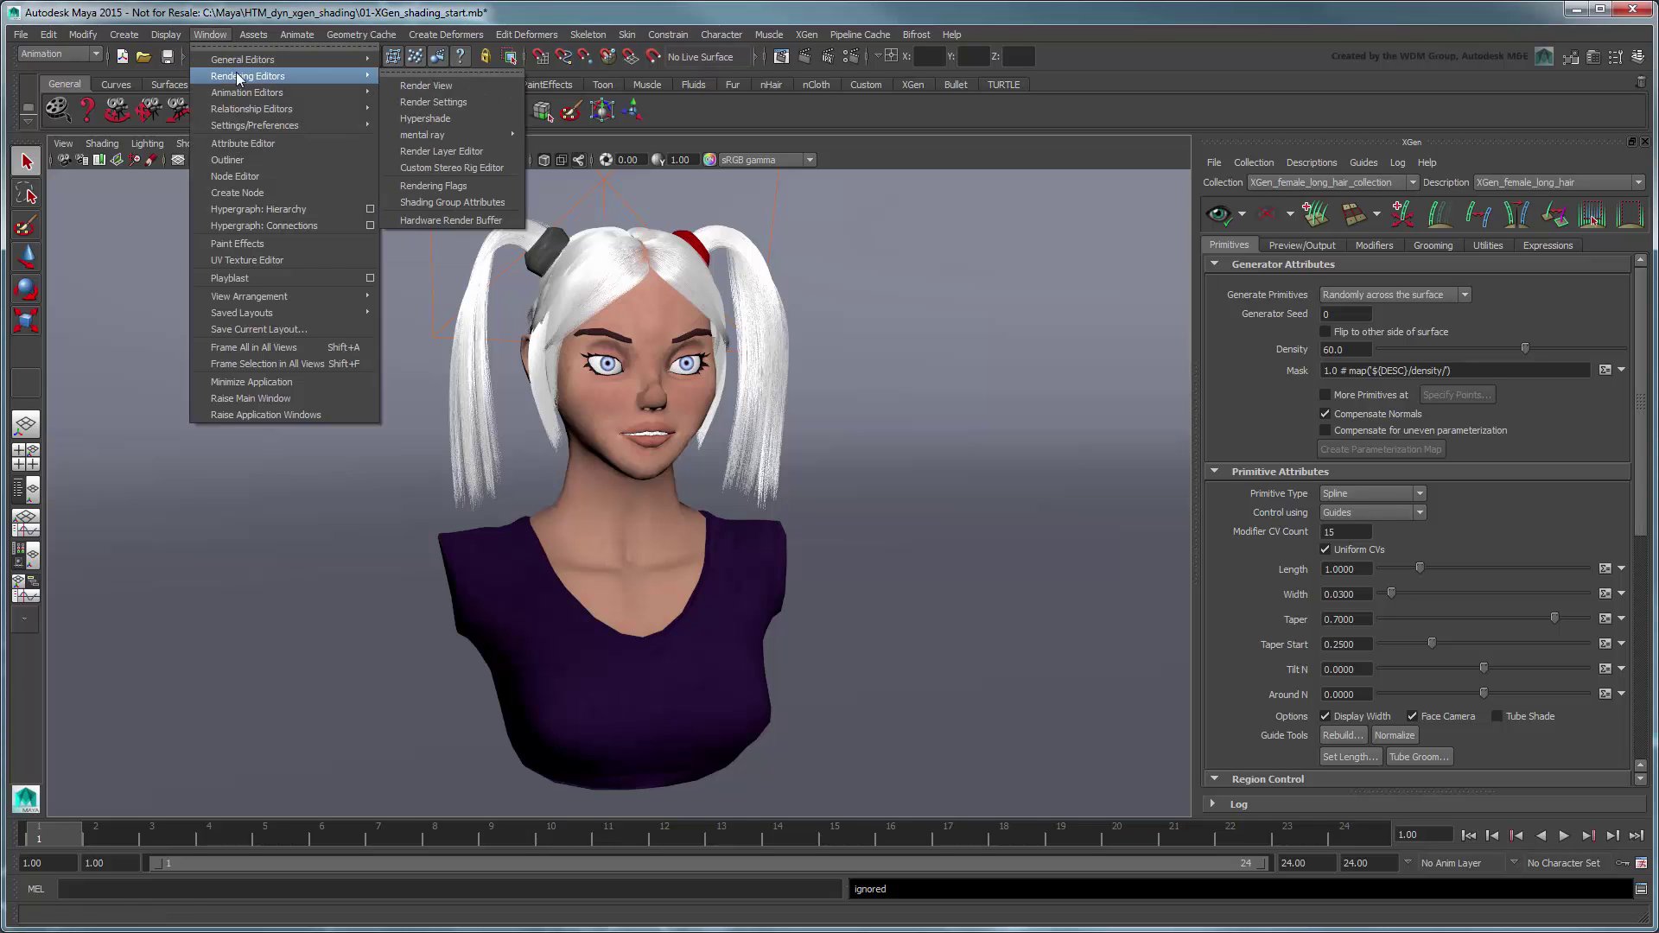
pyautogui.click(437, 117)
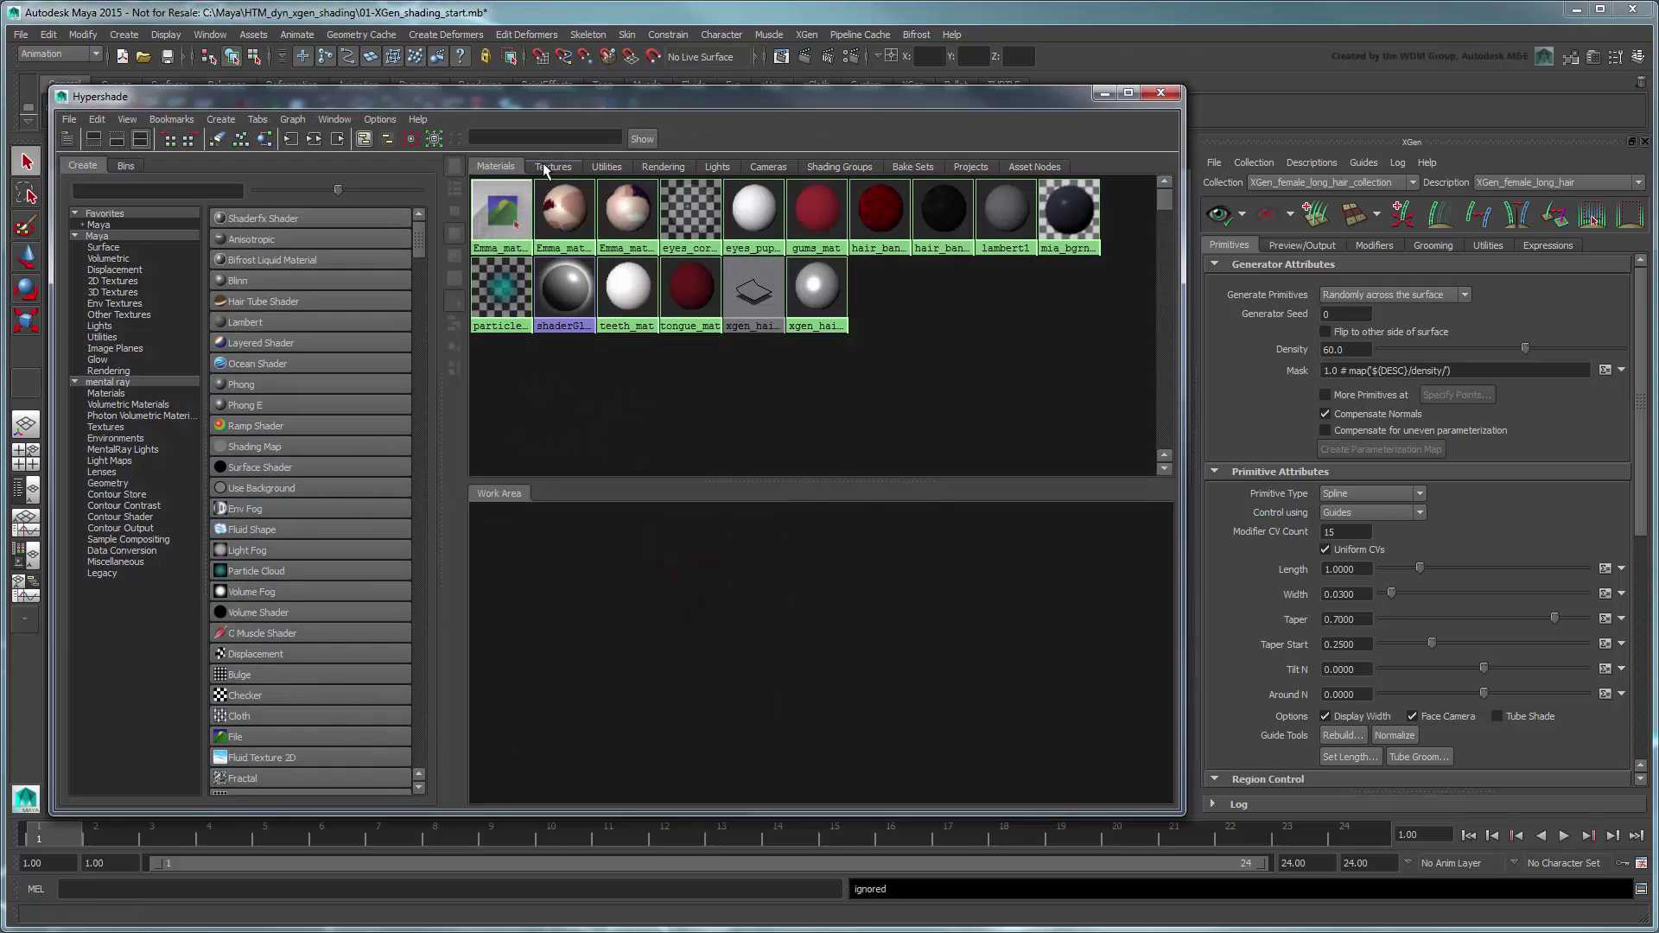
pyautogui.click(753, 291)
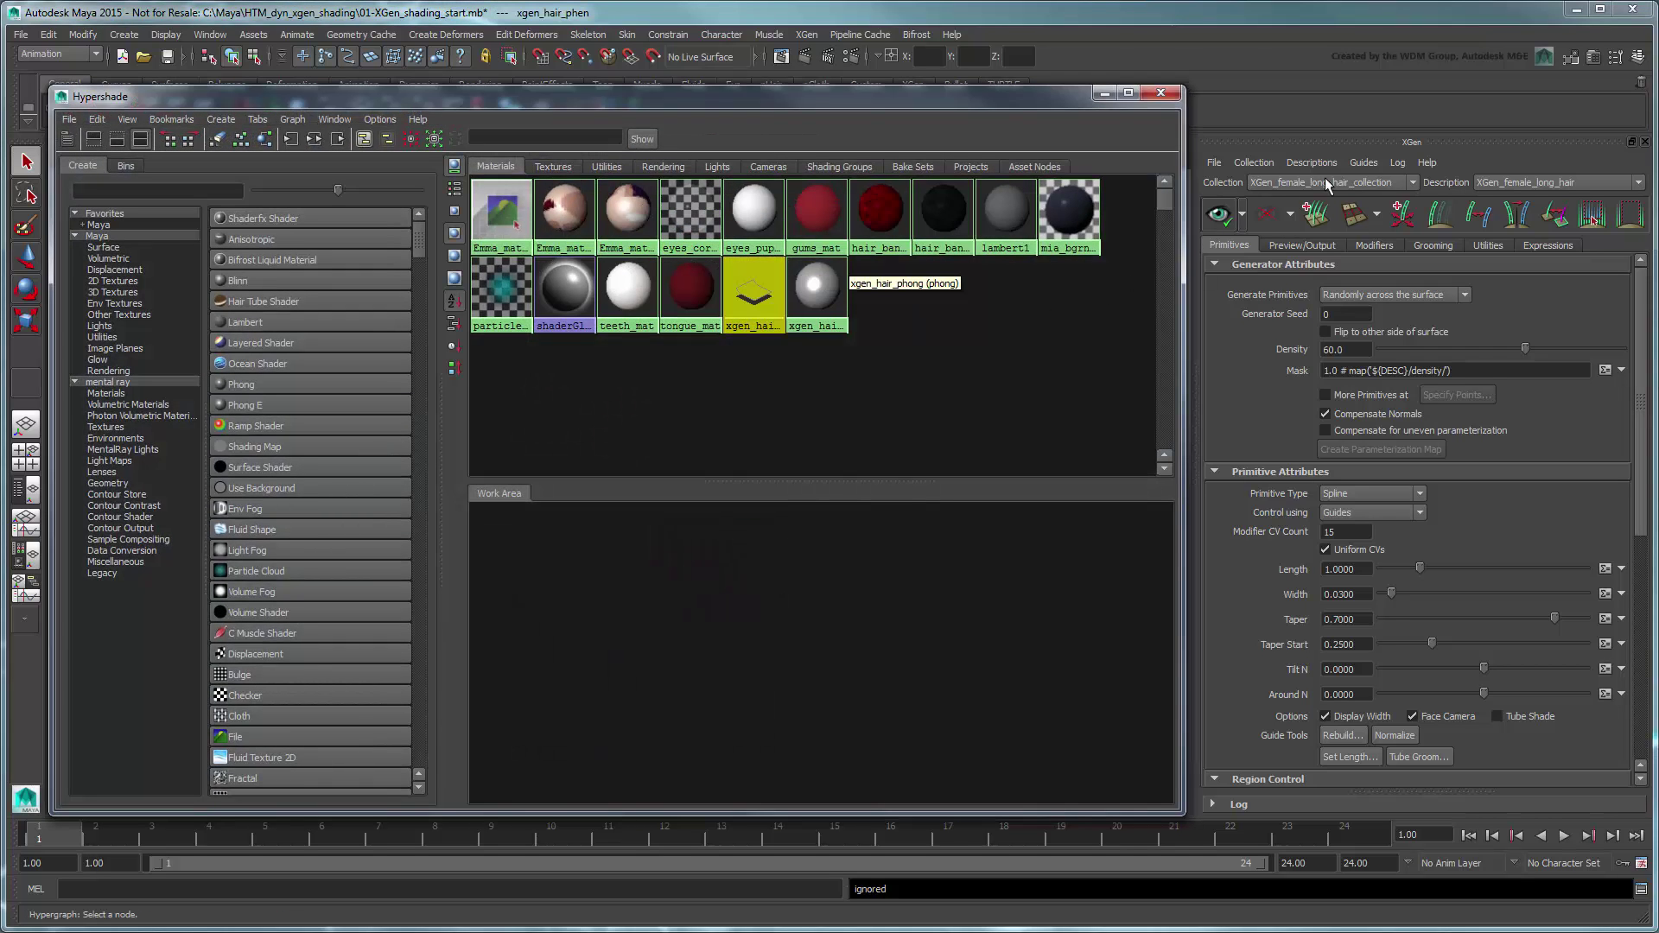
pyautogui.click(1593, 57)
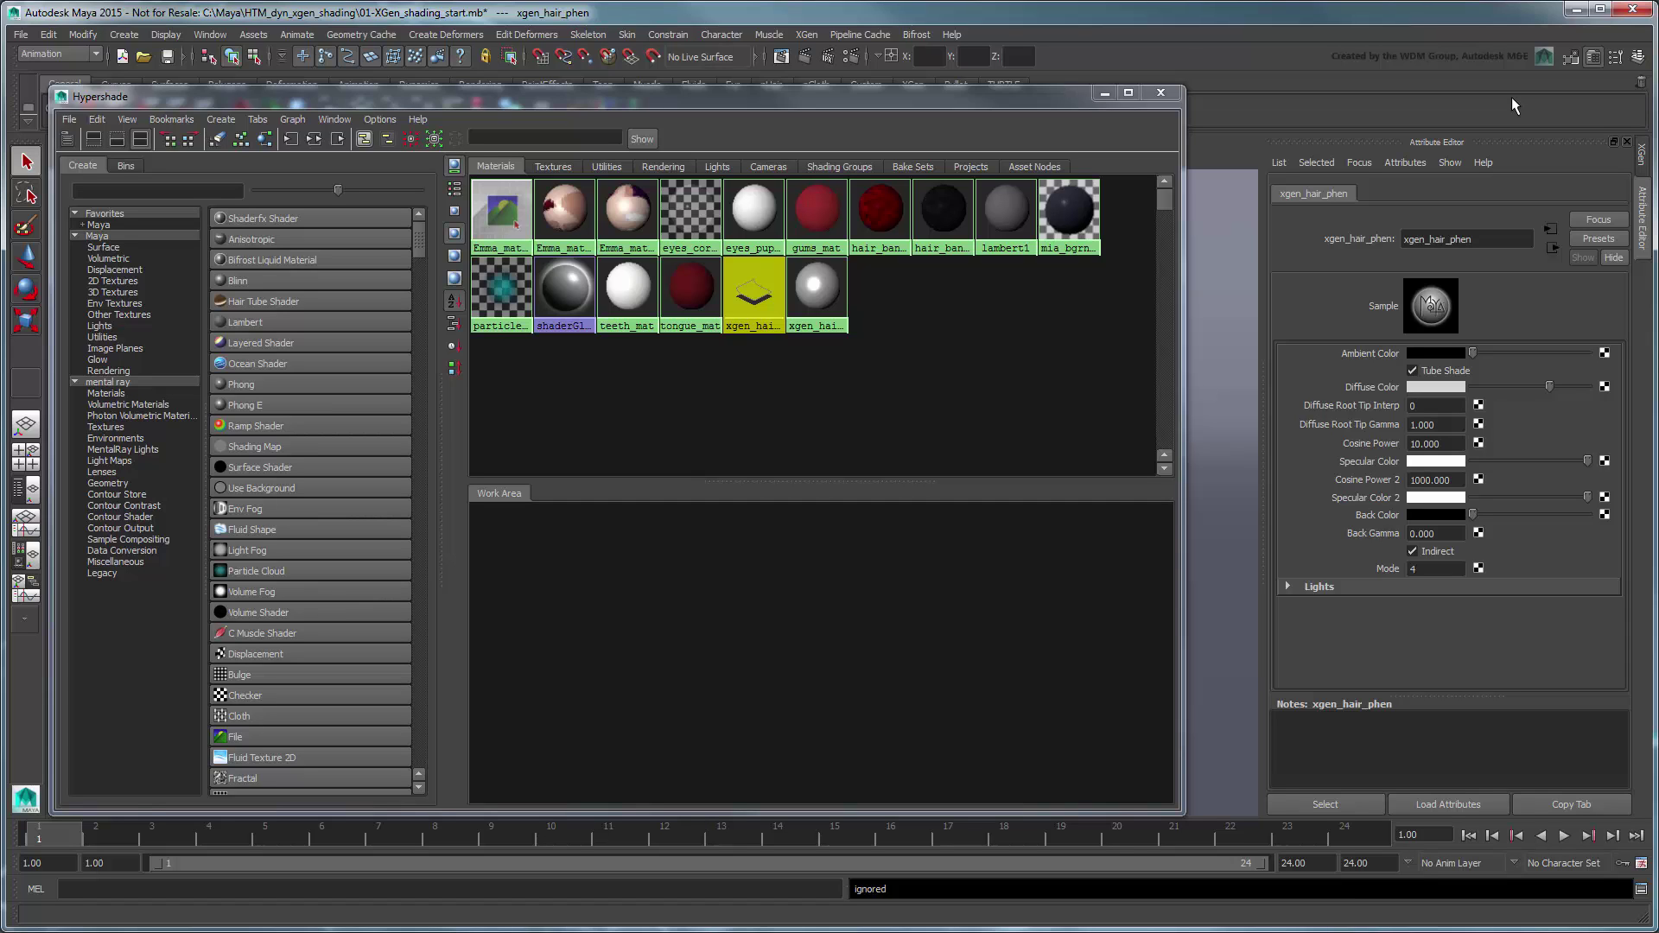
pyautogui.click(817, 289)
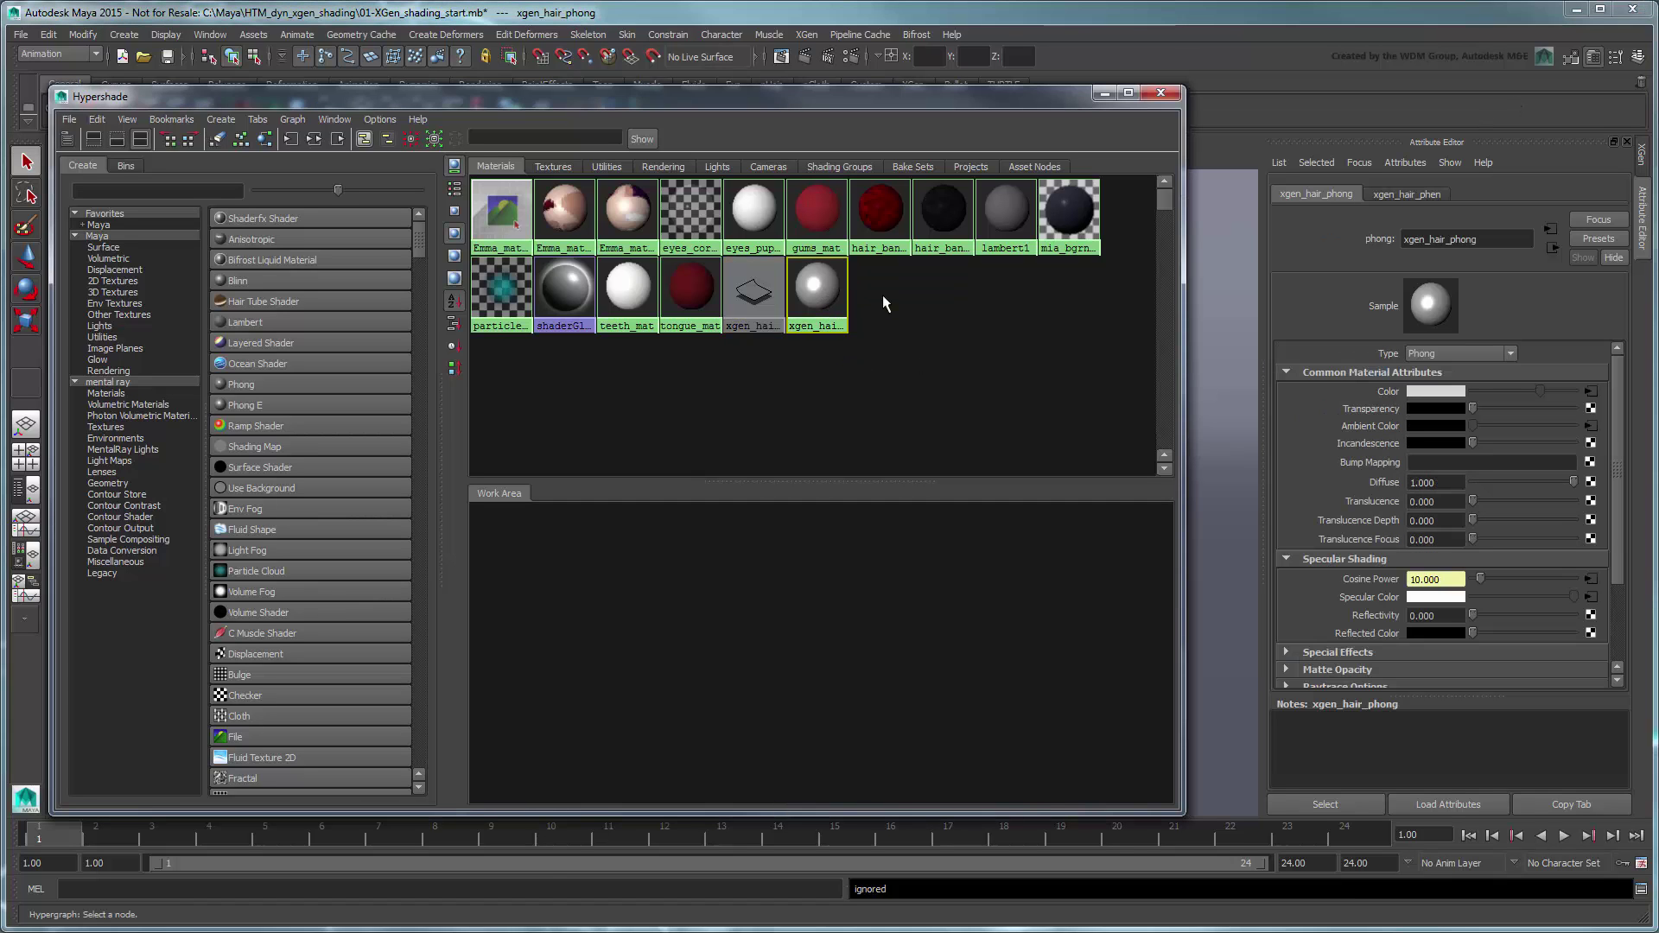
pyautogui.click(1105, 93)
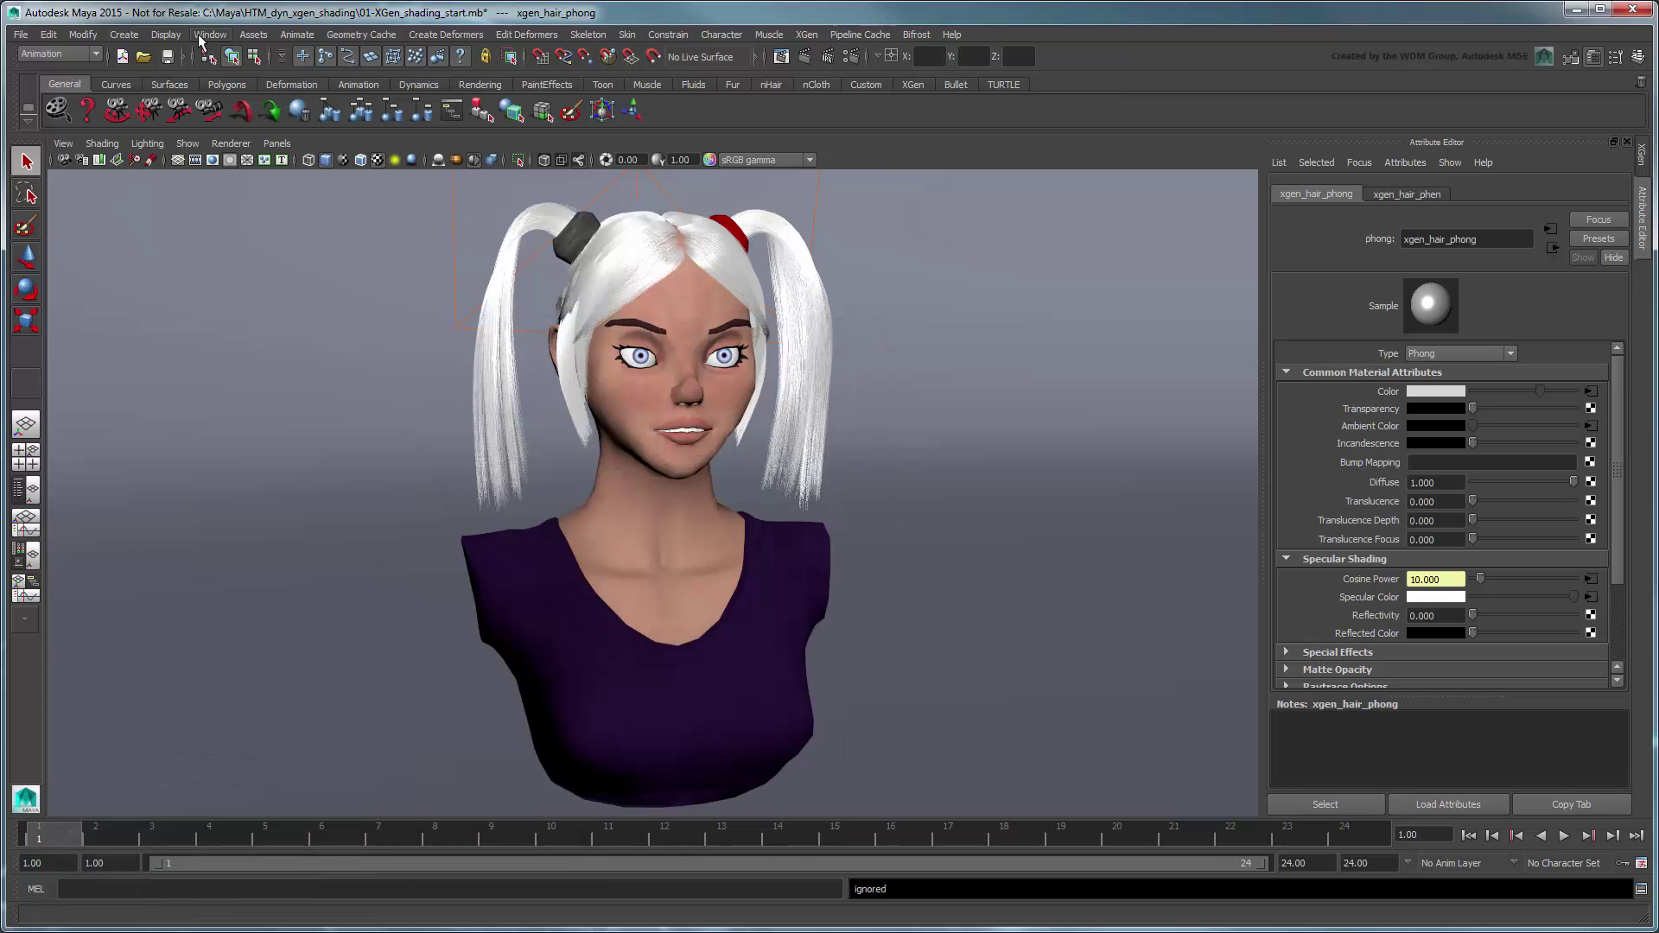
# In the Node Editor, show xgen_hair_phong's connections and delete the xgen_hair_phen node
pyautogui.click(203, 36)
pyautogui.click(303, 179)
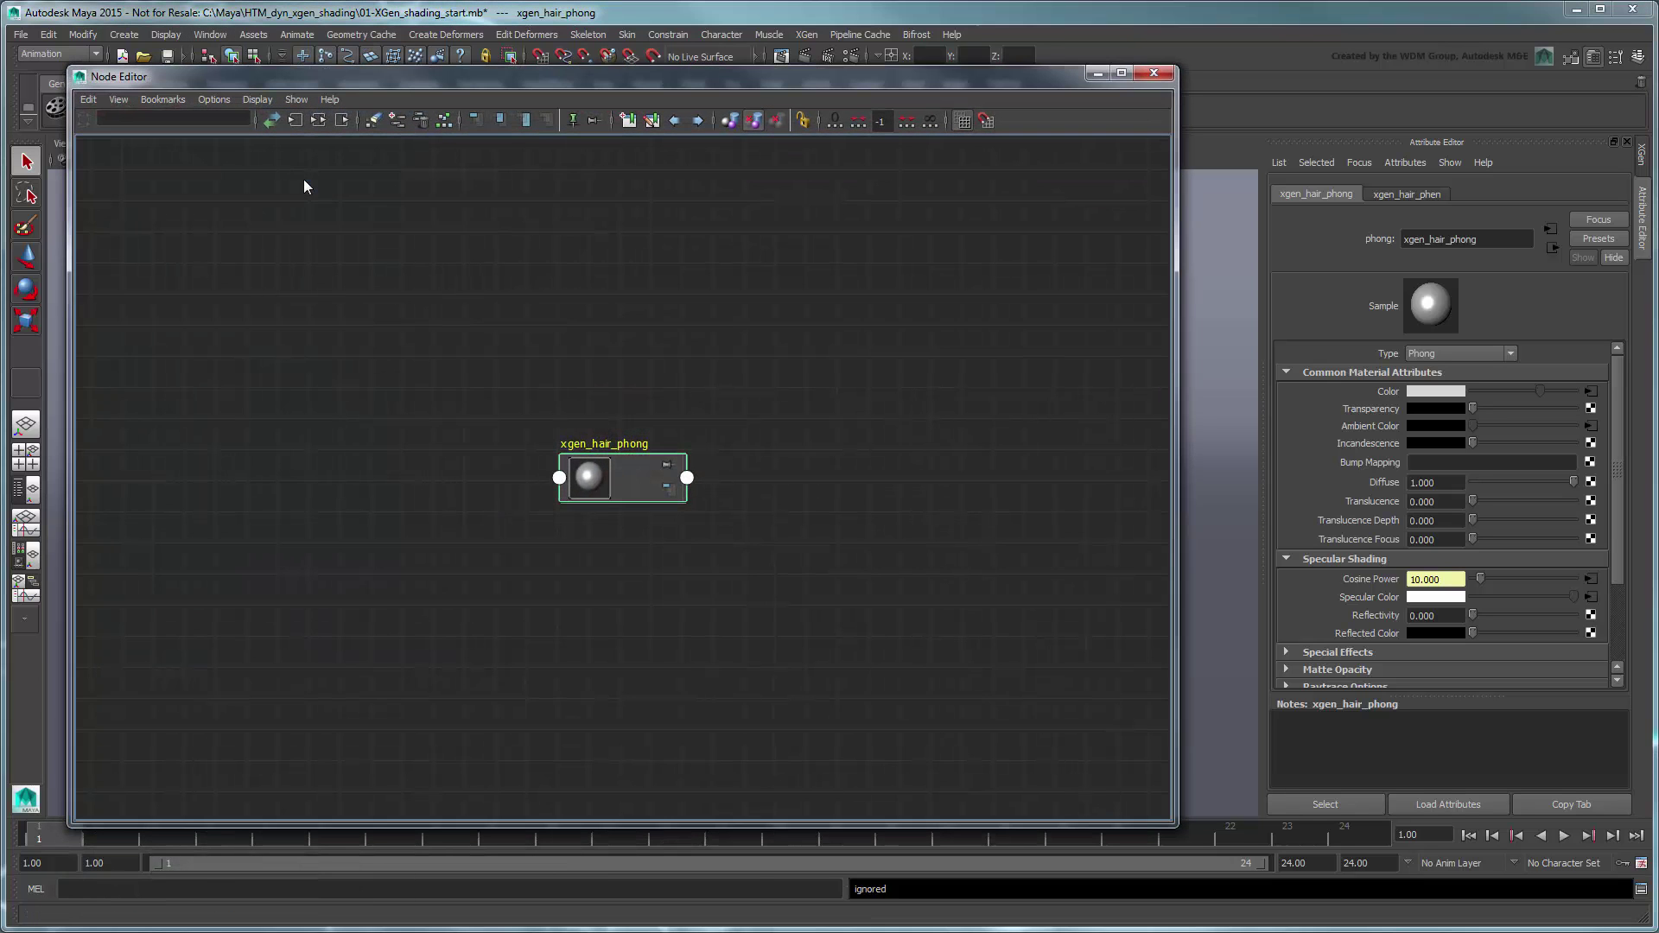
pyautogui.click(323, 127)
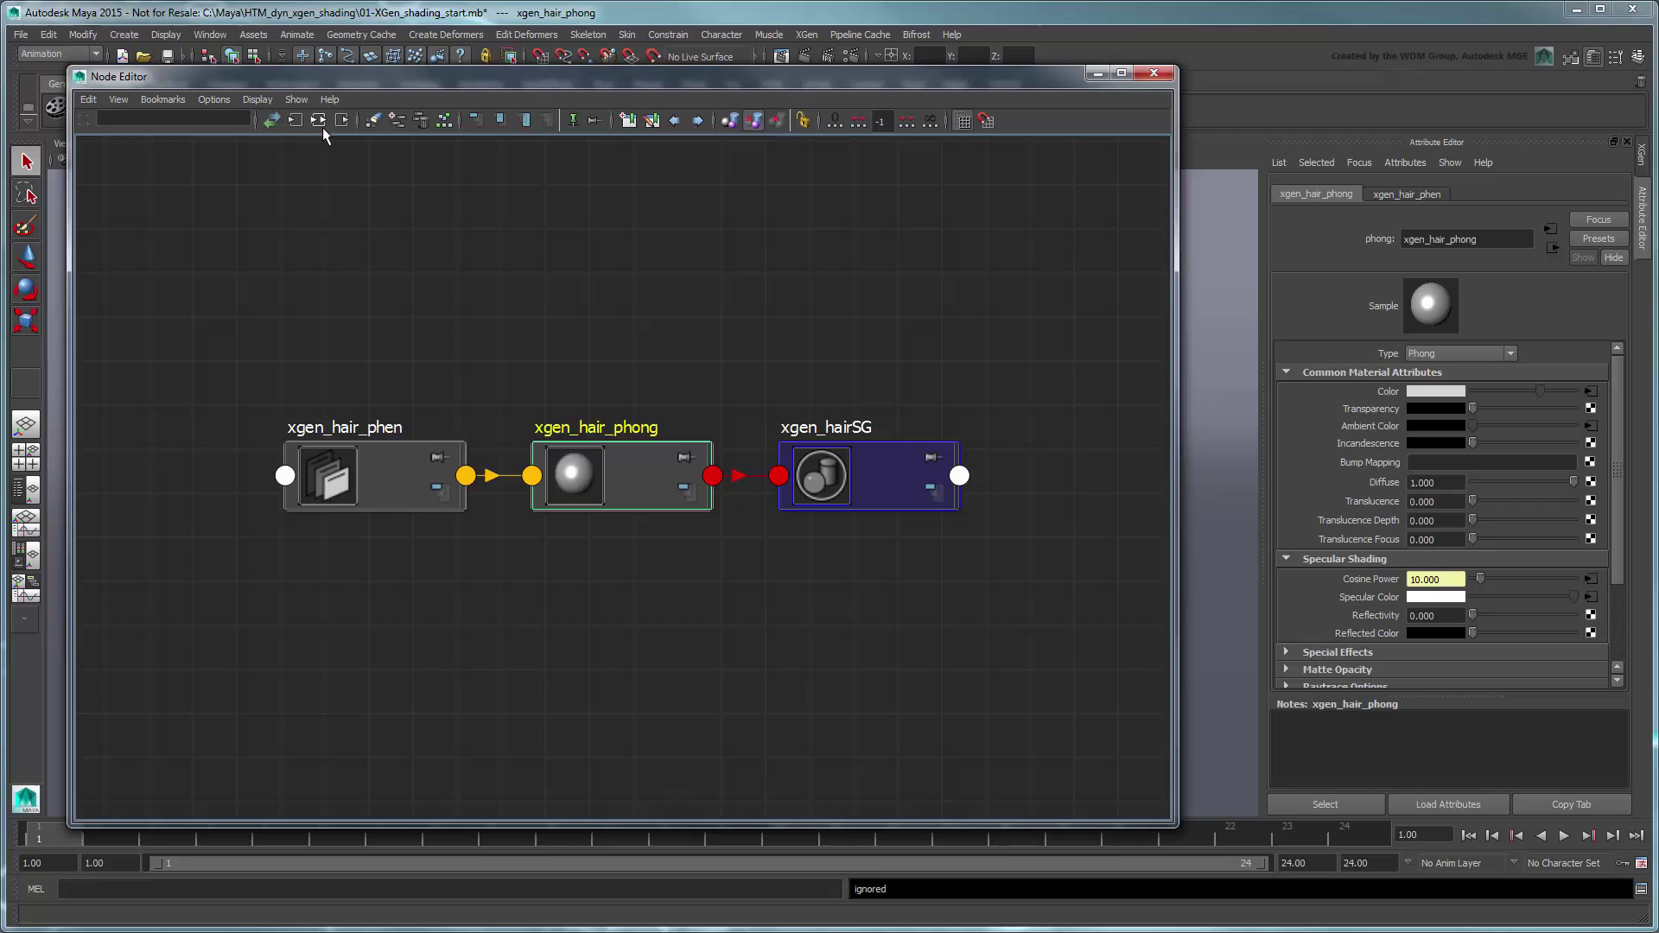
pyautogui.click(373, 449)
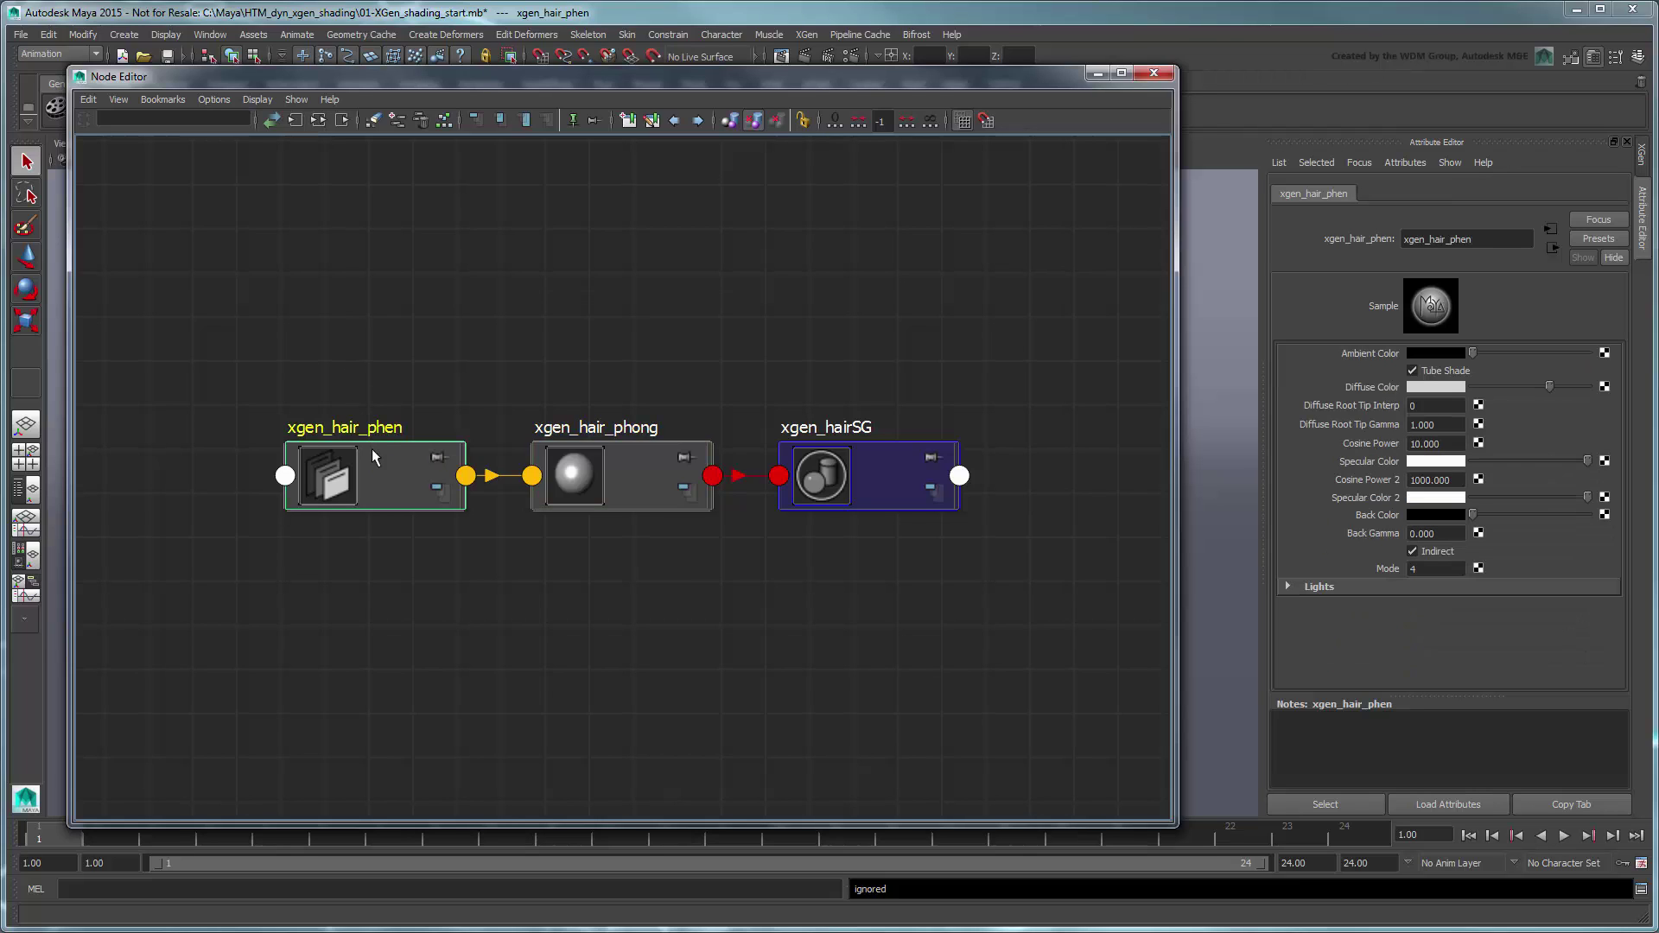
pyautogui.press('Delete')
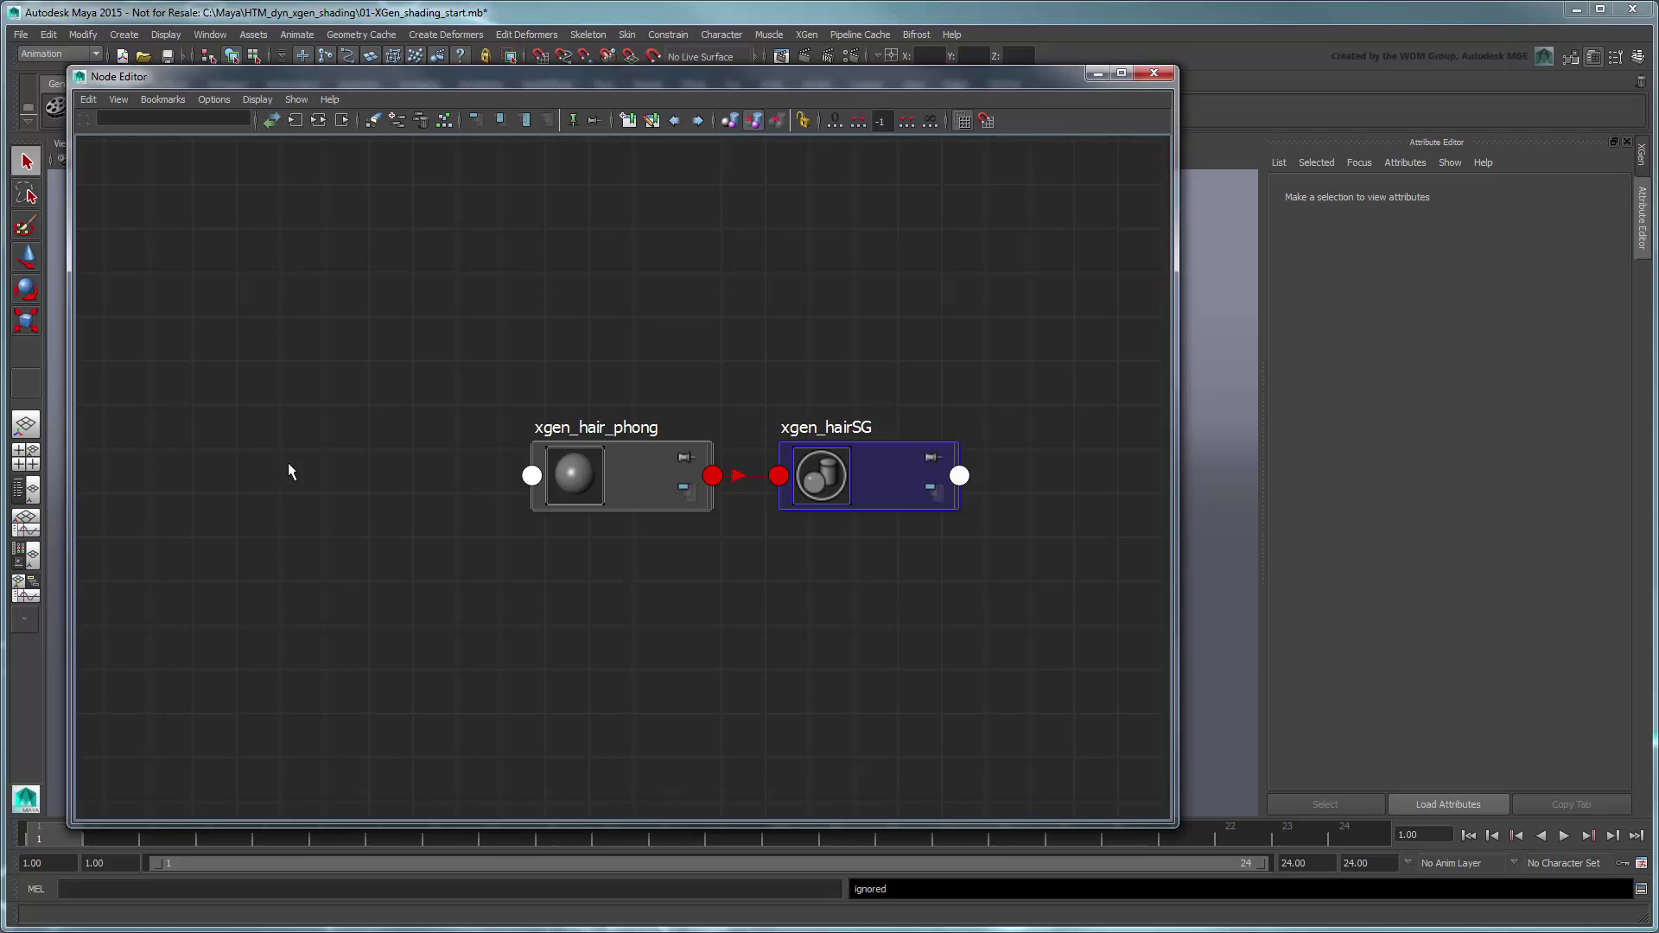
# Create a ramp texture node and rename it hair_ramp
pyautogui.press('Tab')
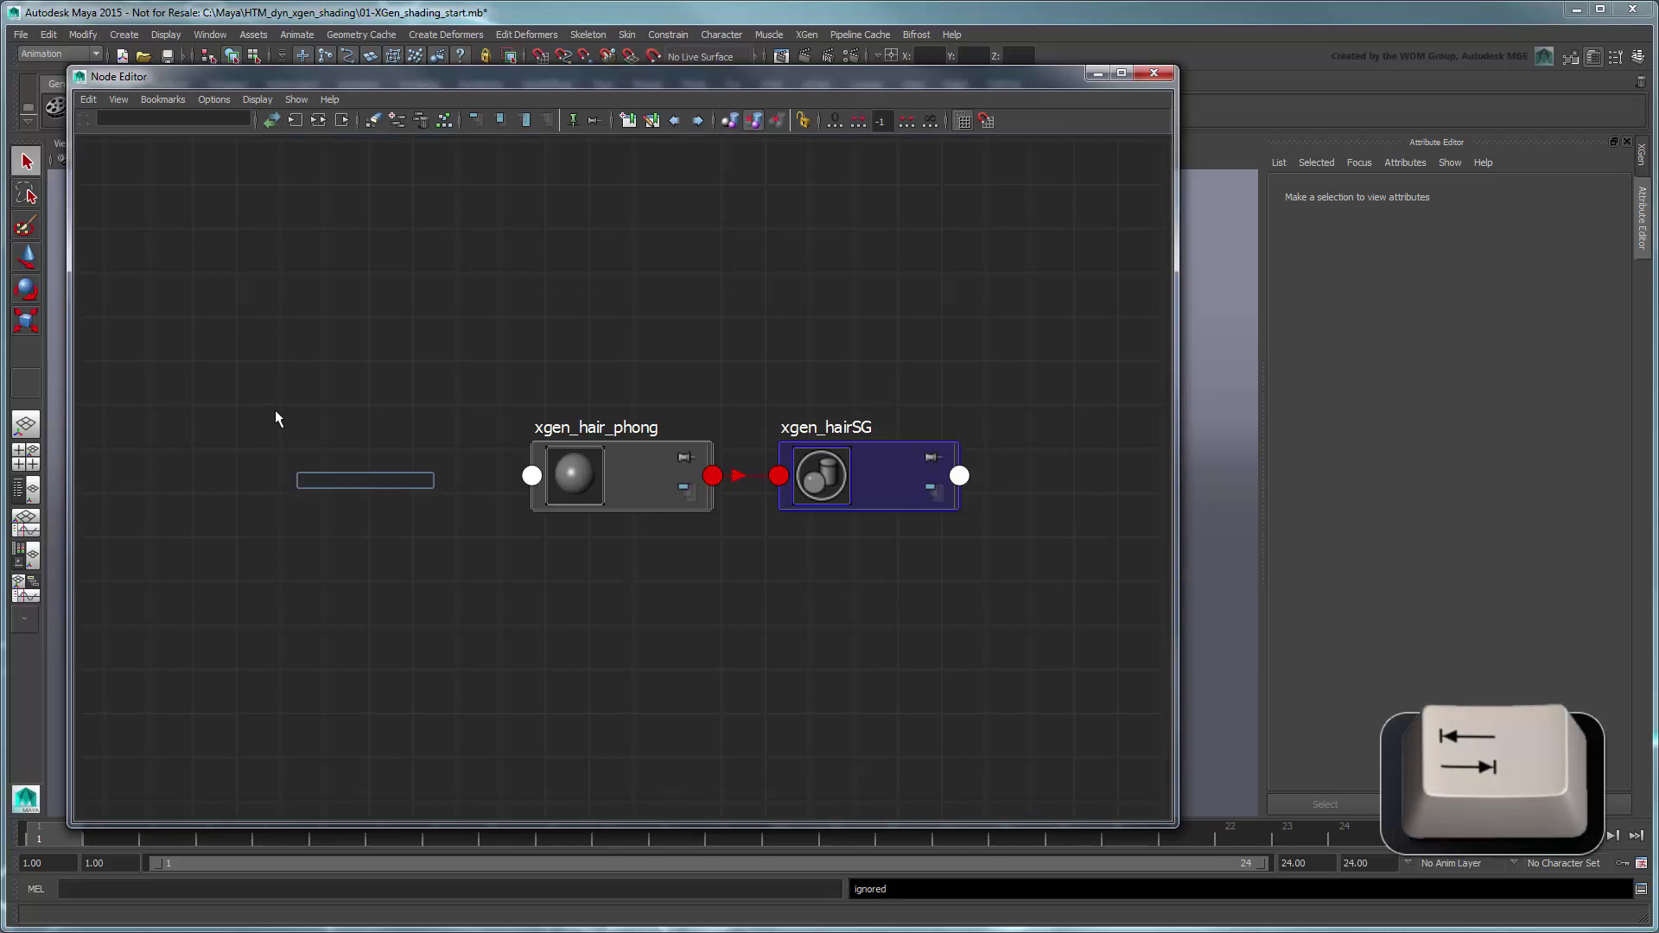
pyautogui.write('ramp')
pyautogui.press('Down')
pyautogui.press('Down')
pyautogui.press('Down')
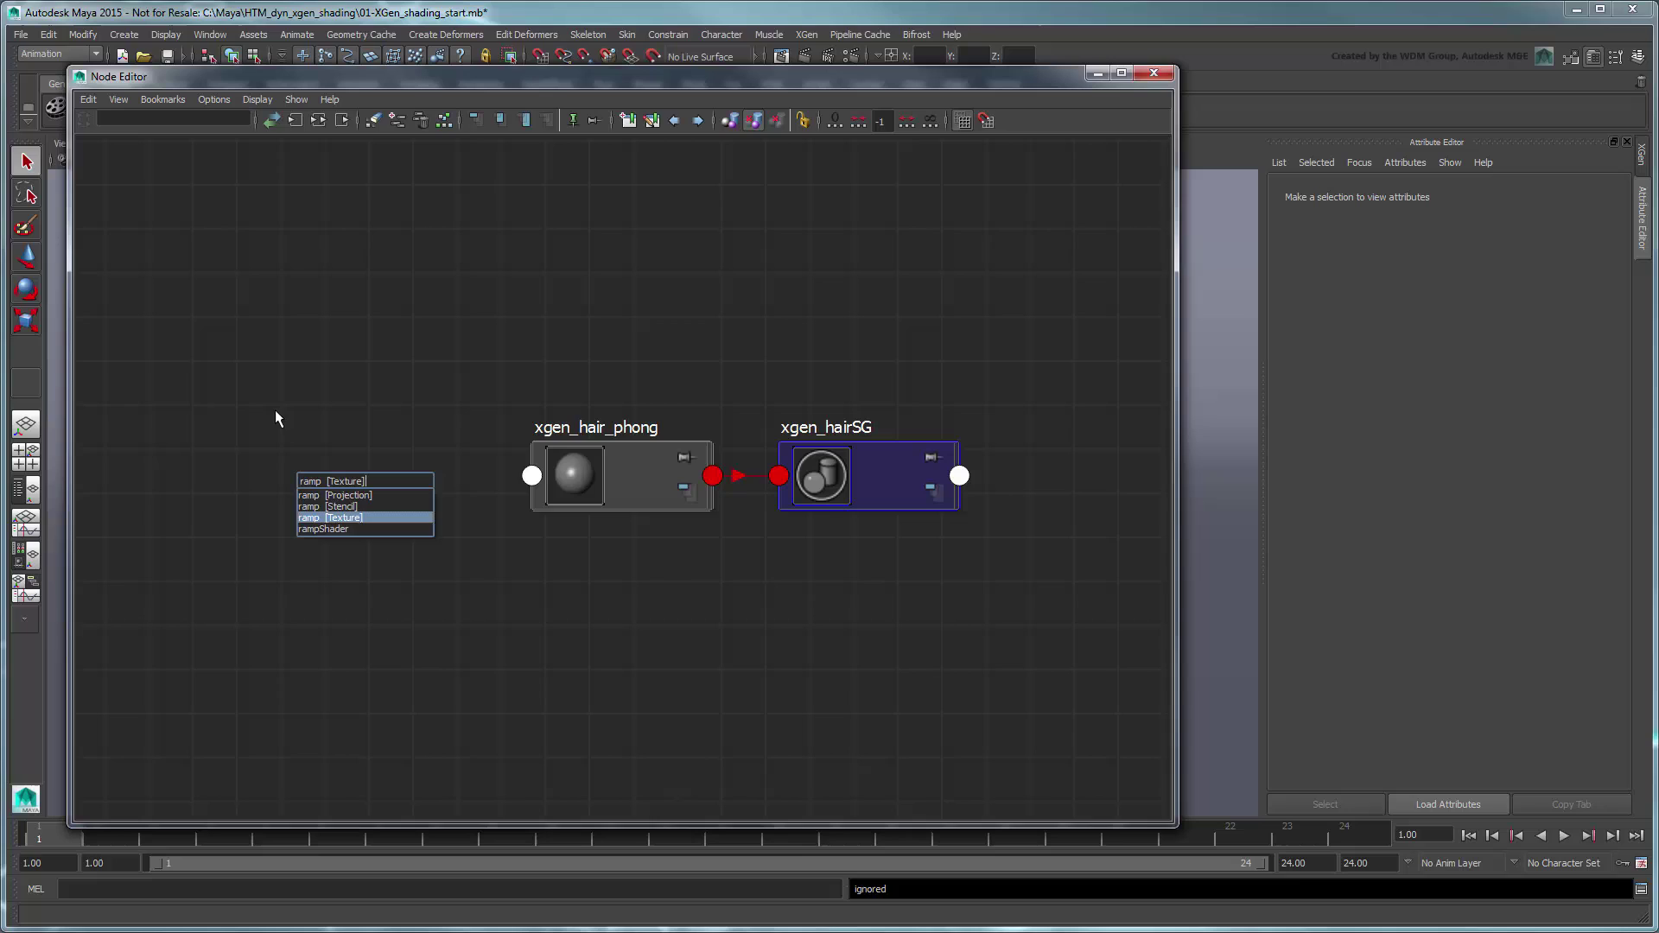
pyautogui.press('Return')
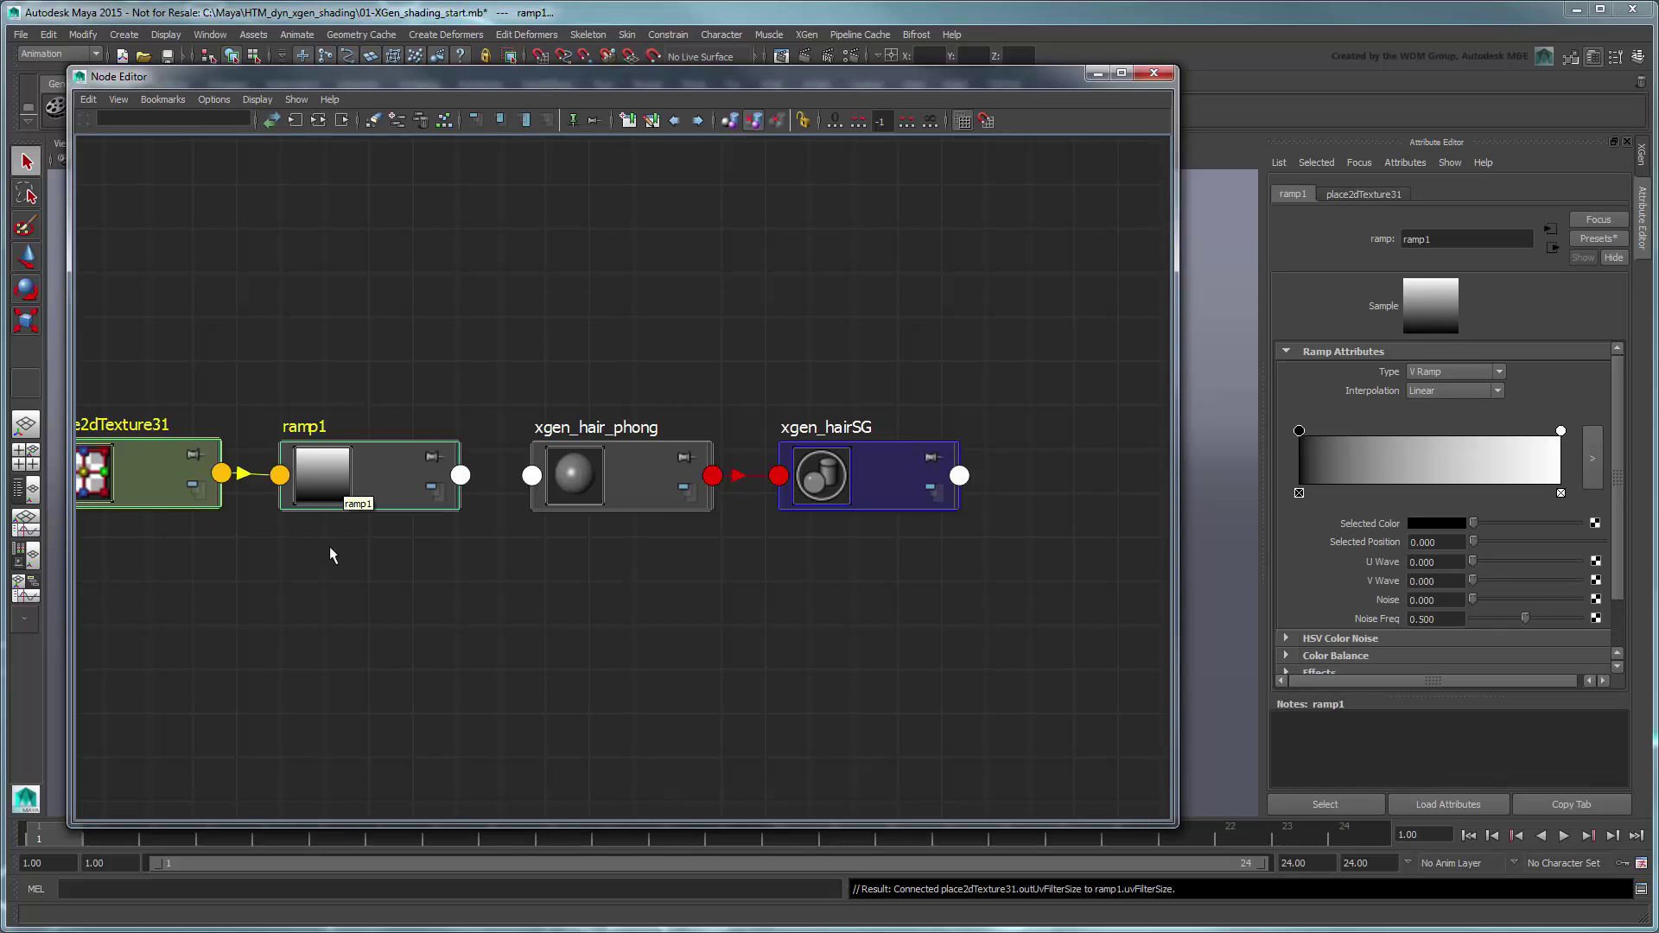
pyautogui.doubleClick(299, 427)
pyautogui.write('hair_ramp')
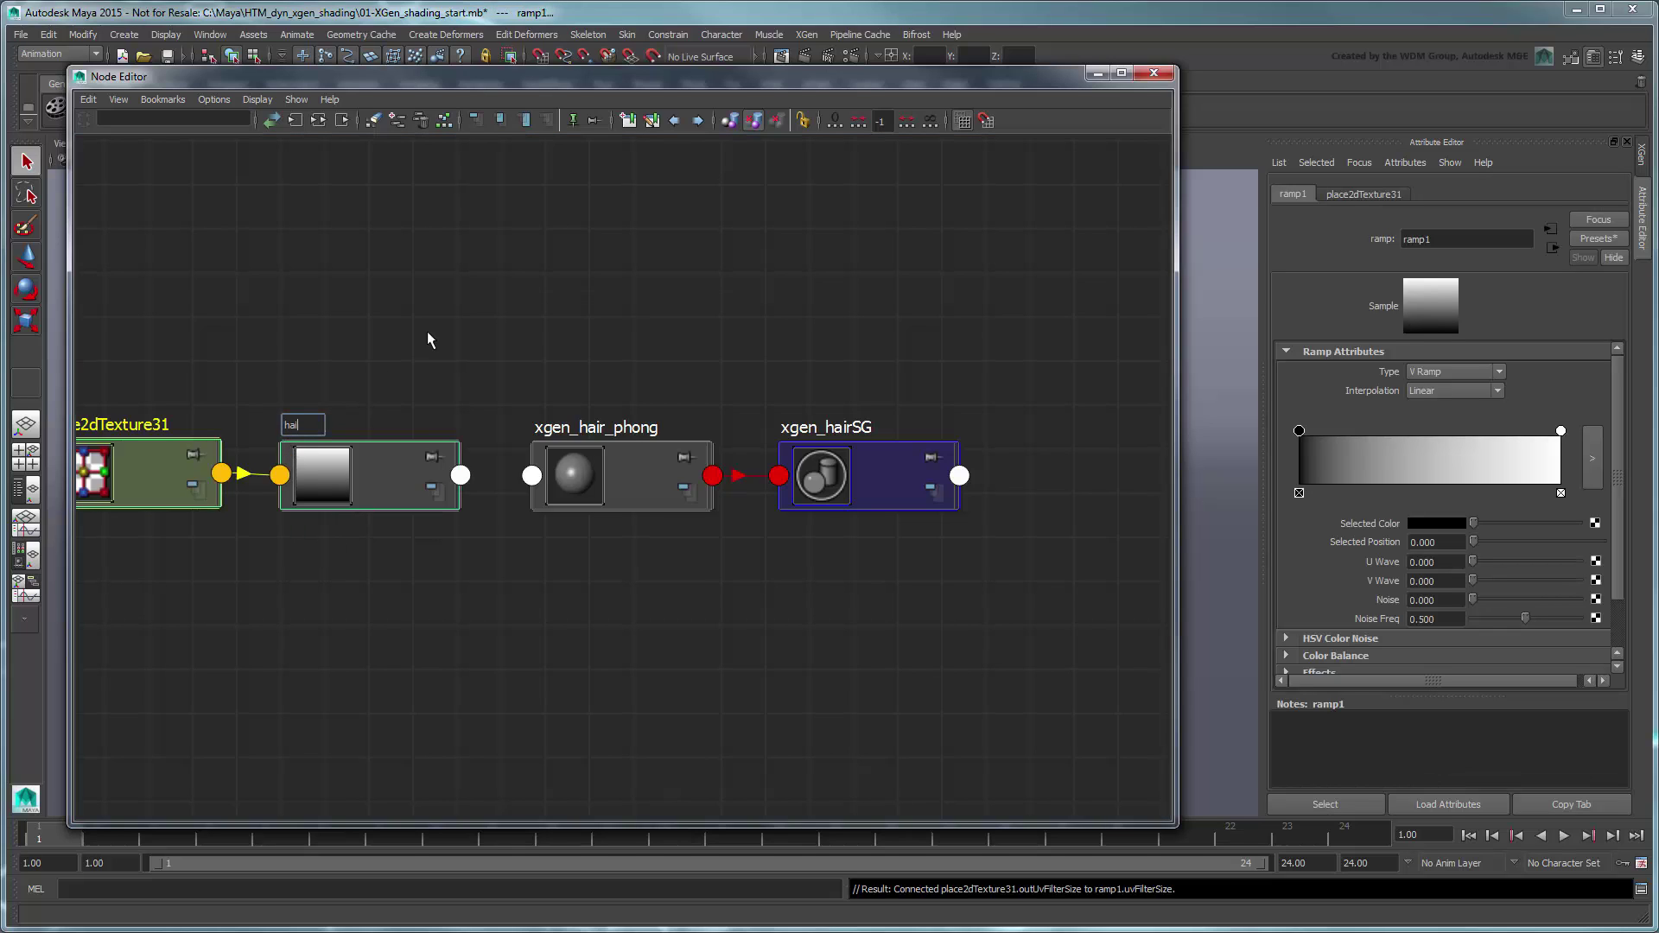
pyautogui.press('Return')
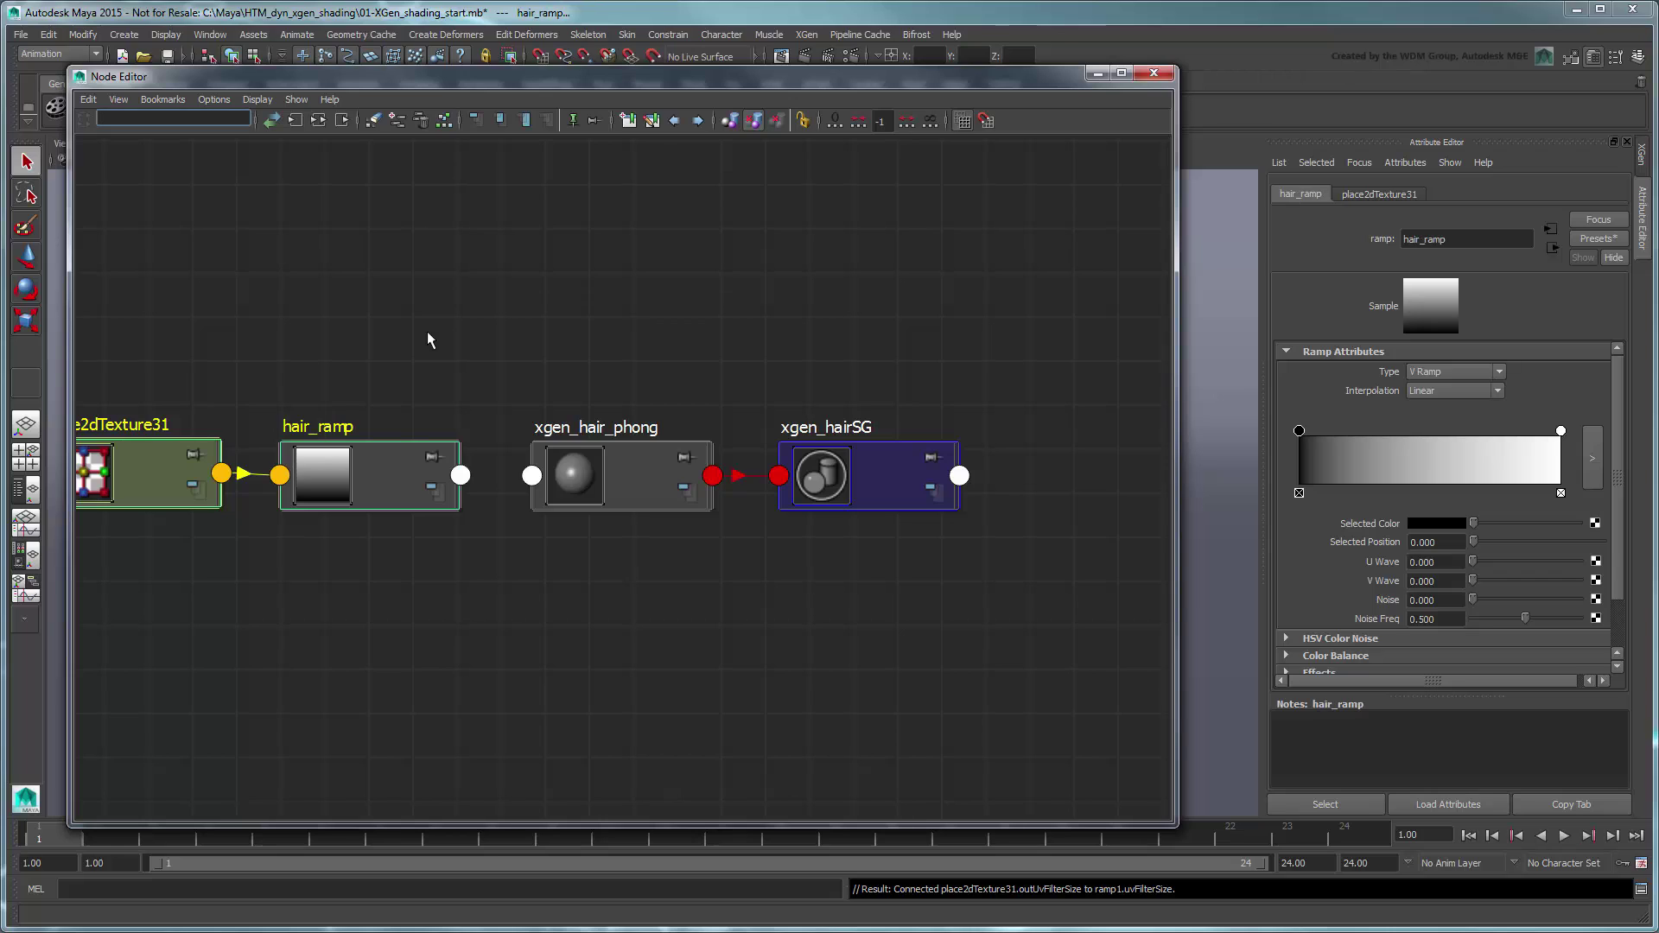
# Connect hair_ramp's Out Color to xgen_hair_phong's Color
pyautogui.click(459, 477)
pyautogui.moveTo(538, 632)
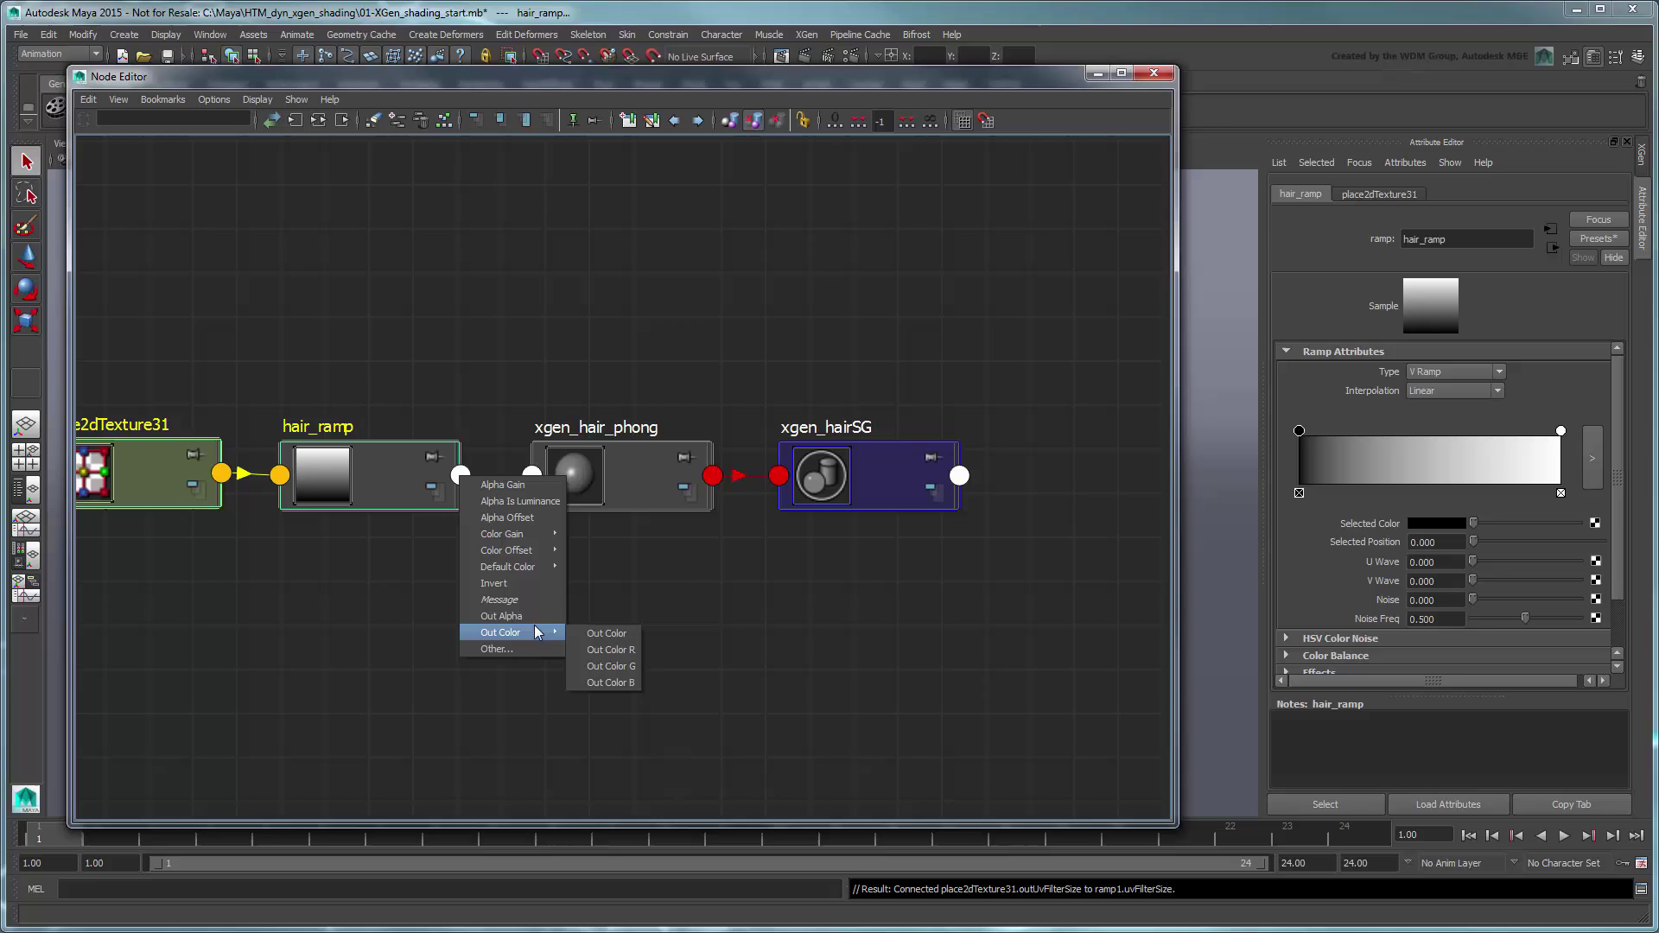
pyautogui.click(605, 634)
pyautogui.click(531, 476)
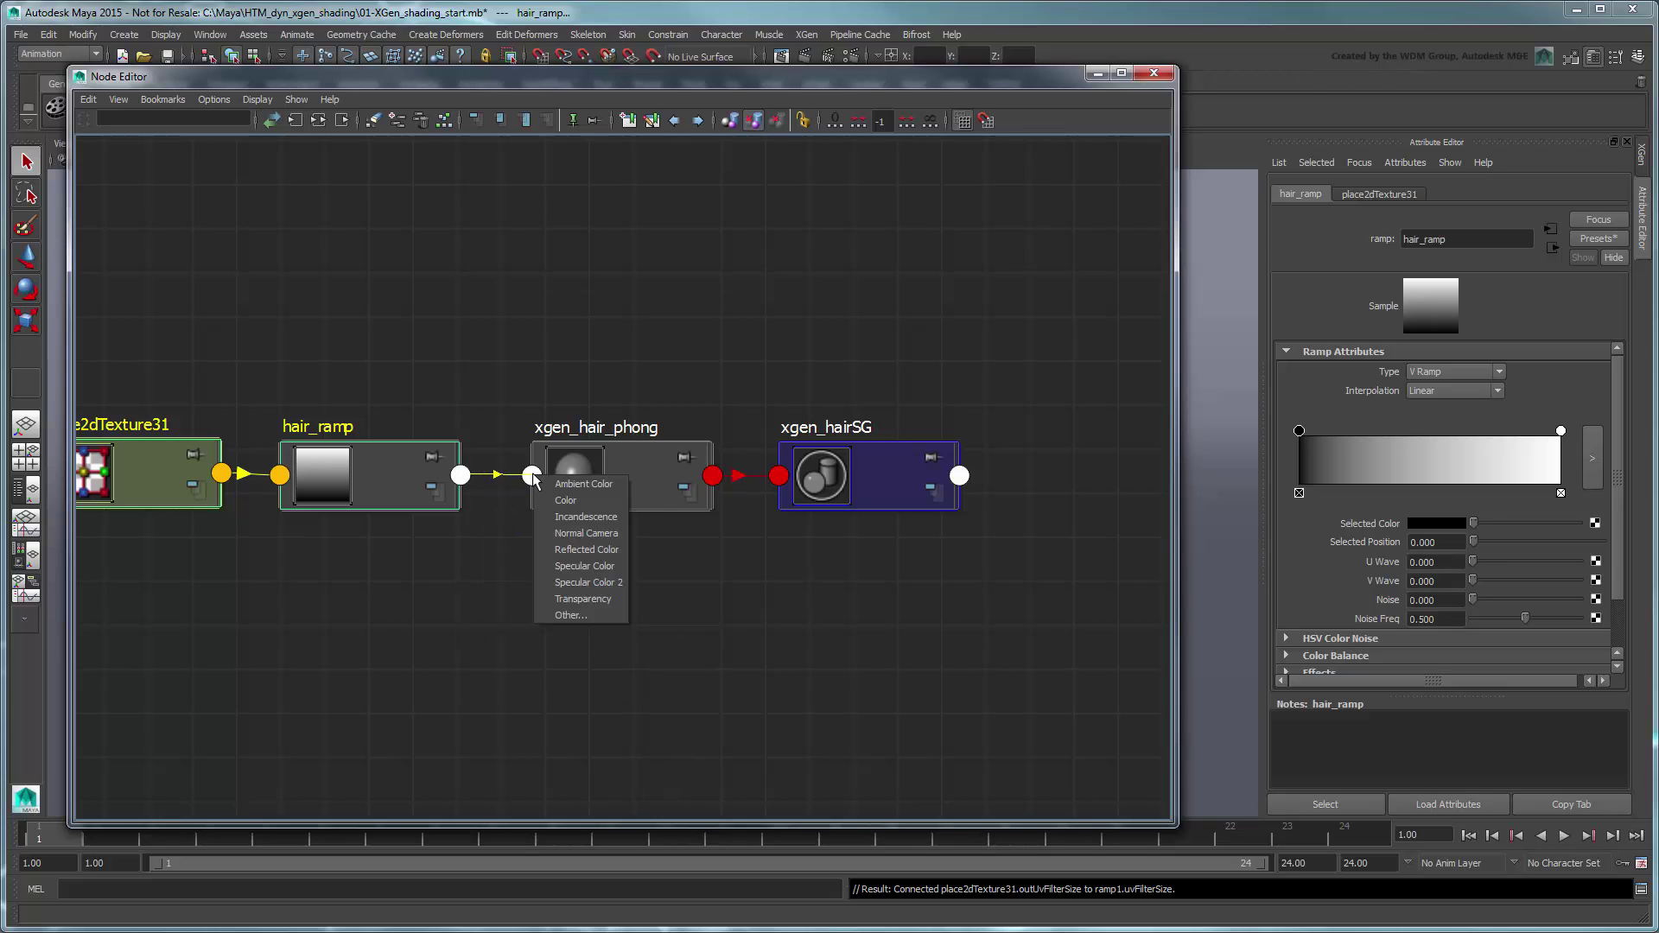
pyautogui.click(612, 501)
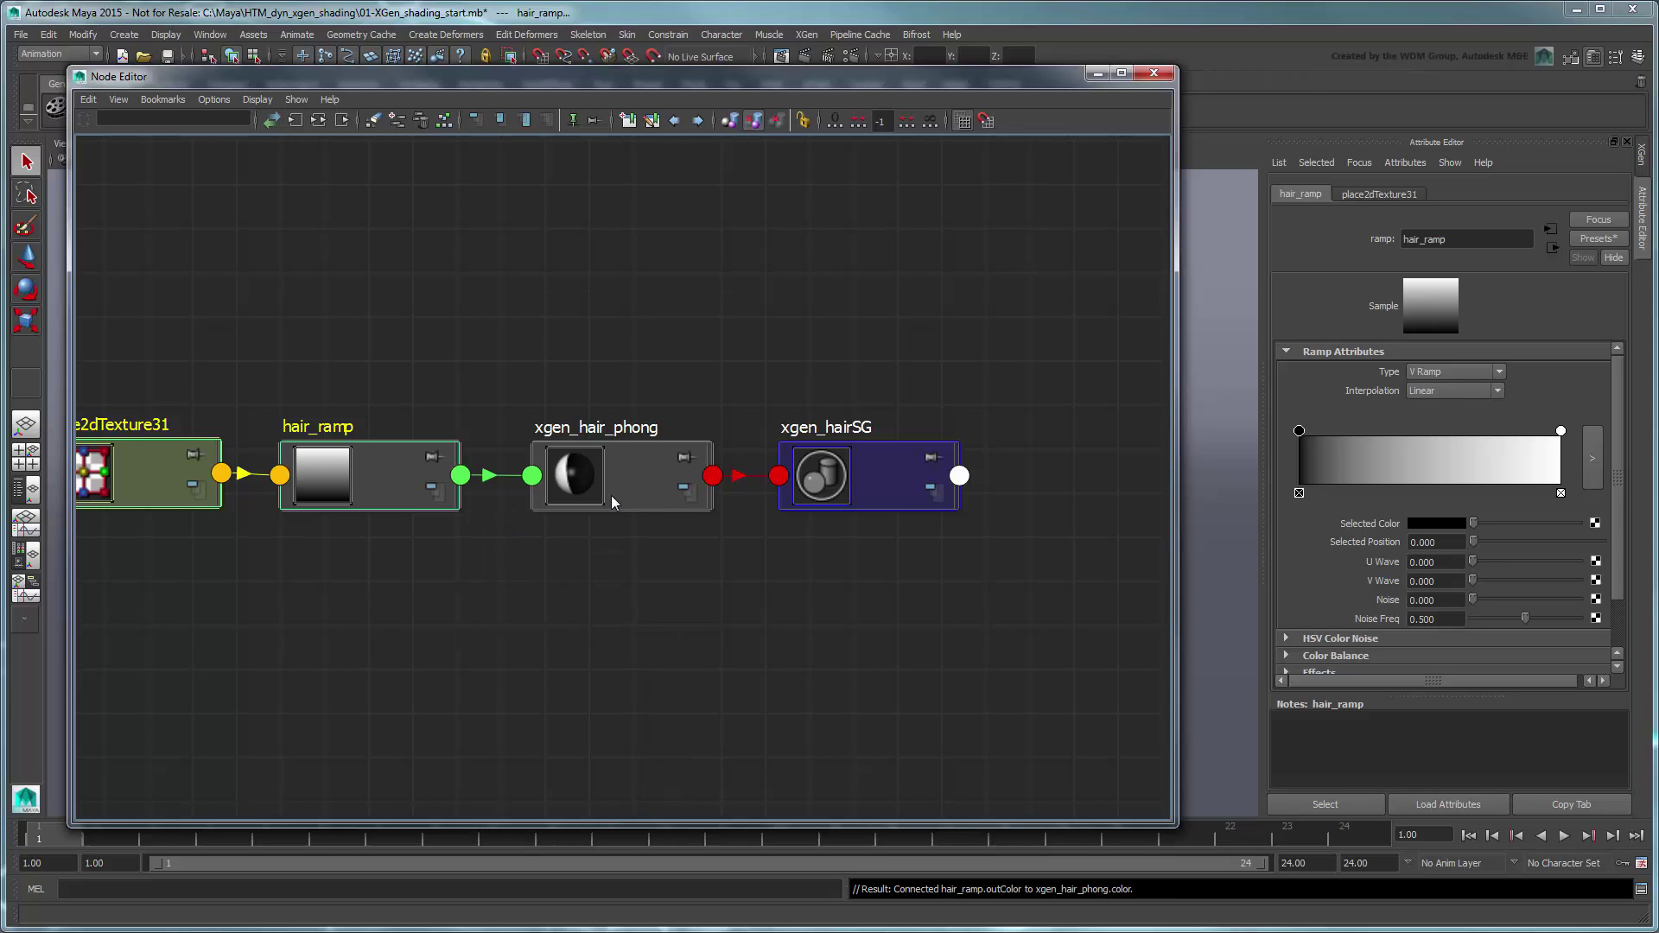
# Create an xgen_hair_length_mapping node and place it below place2dTexture31
pyautogui.press('Tab')
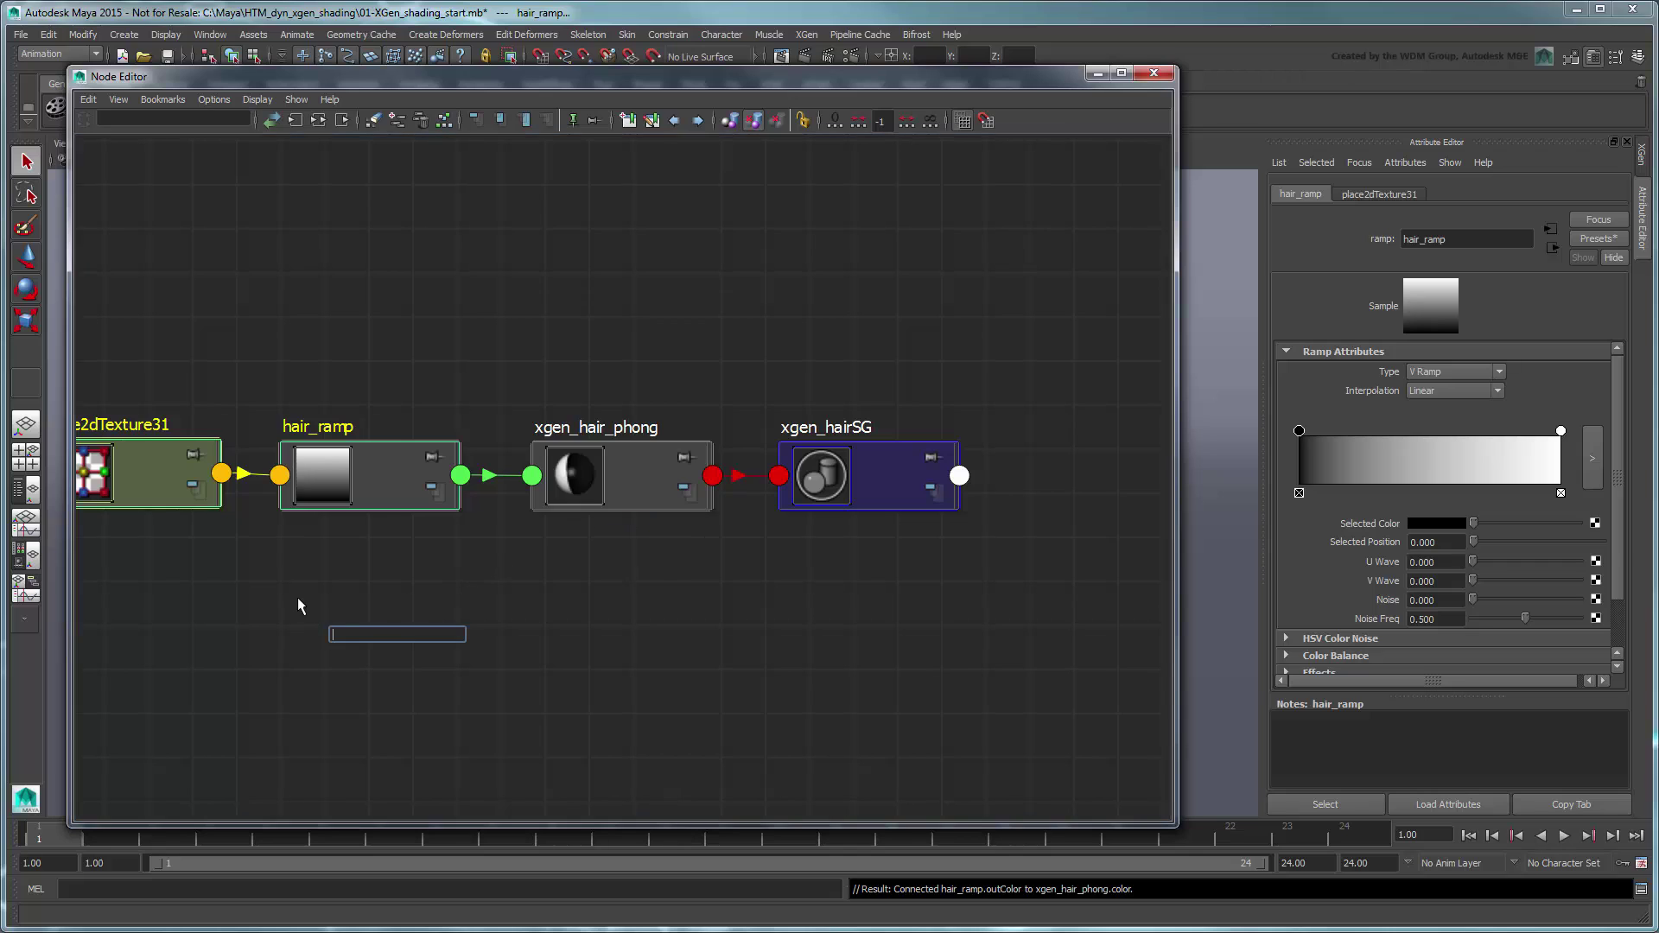
pyautogui.write('xgen_geo')
pyautogui.press('Down')
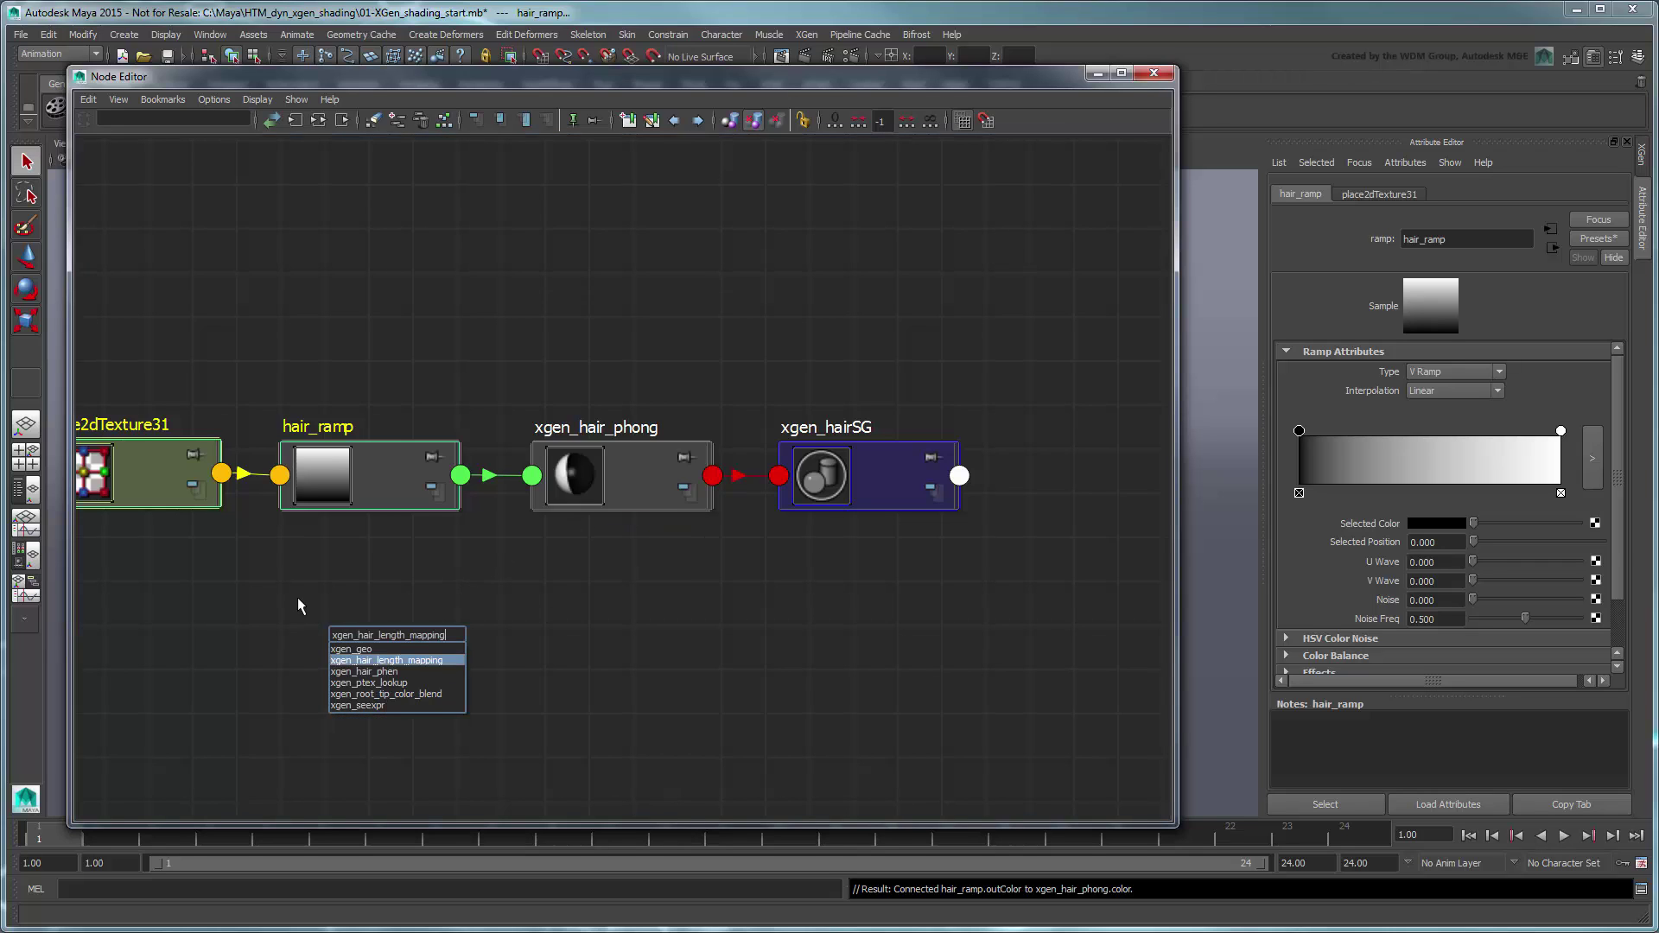
pyautogui.press('Return')
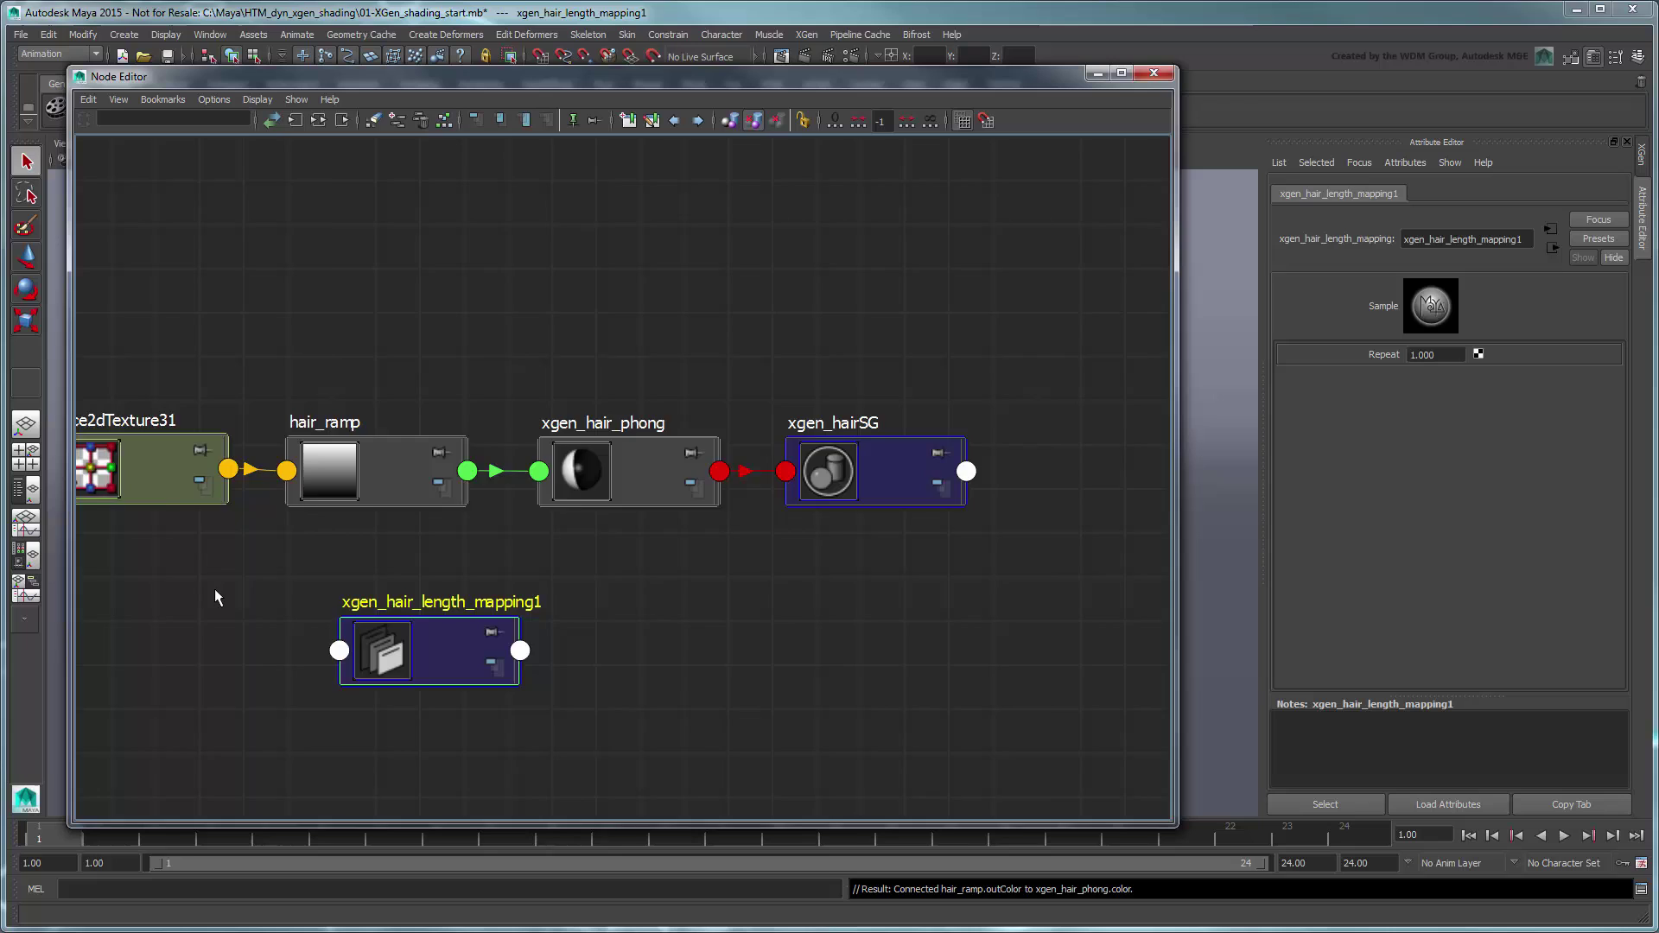
pyautogui.keyDown('alt'); pyautogui.moveTo(215, 588); pyautogui.dragTo(506, 579, button='middle'); pyautogui.keyUp('alt')
pyautogui.moveTo(658, 610); pyautogui.dragTo(387, 582)
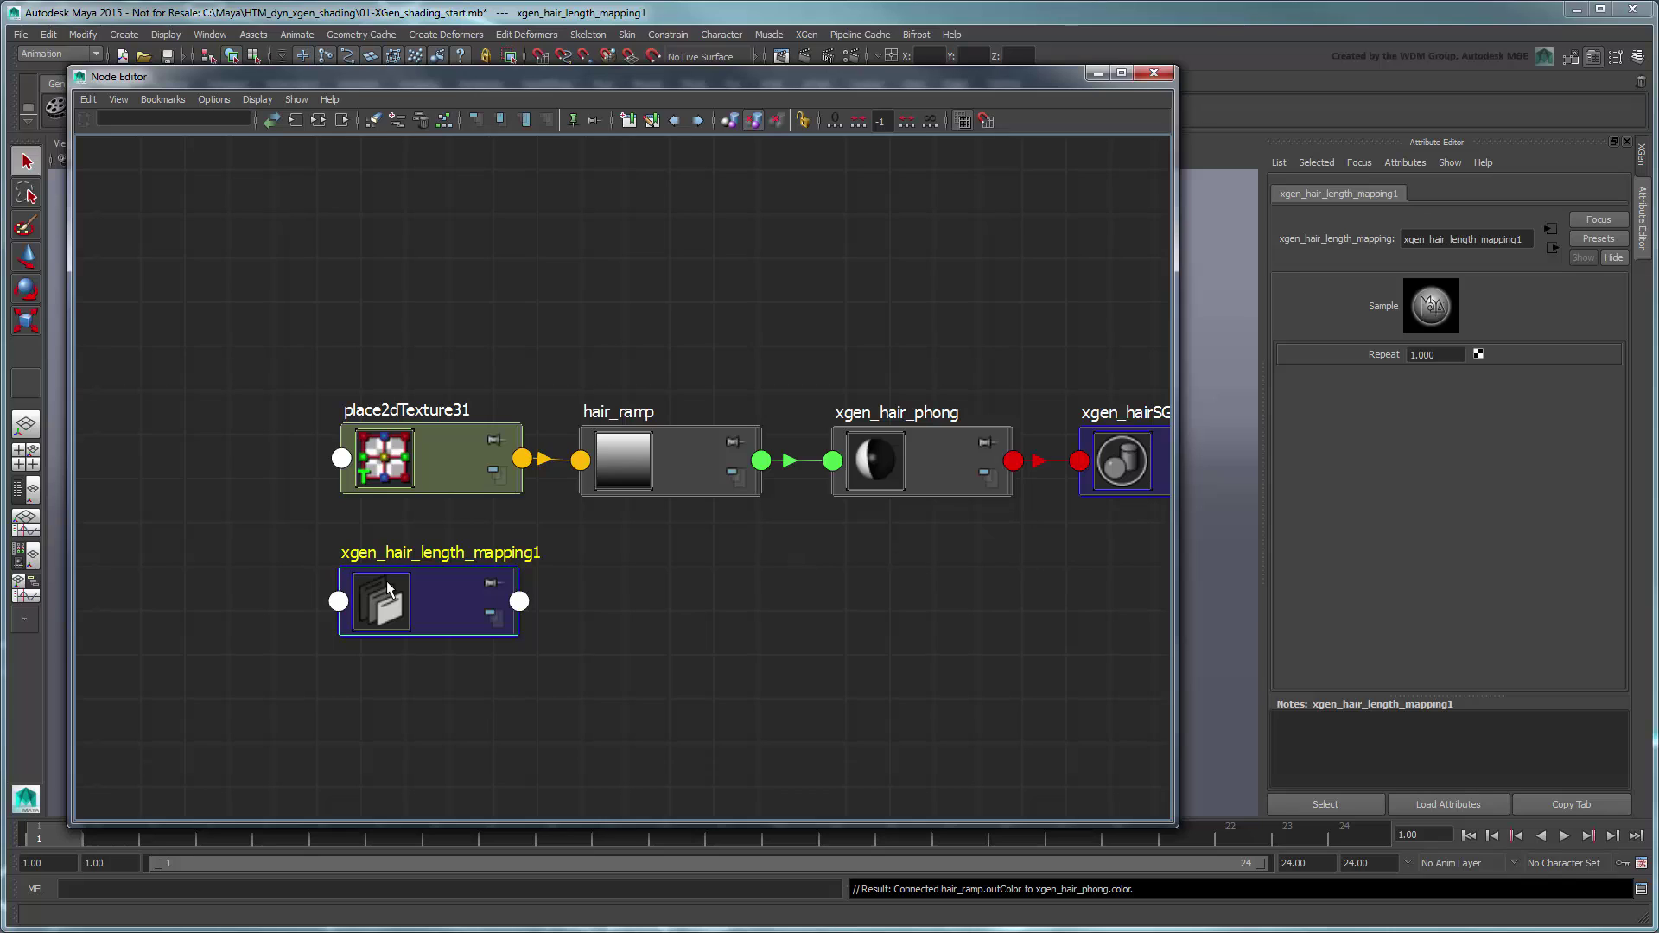
# Connect the mapping node's output to hair_ramp's Uv Coord > V Coord
pyautogui.click(518, 601)
pyautogui.click(580, 460)
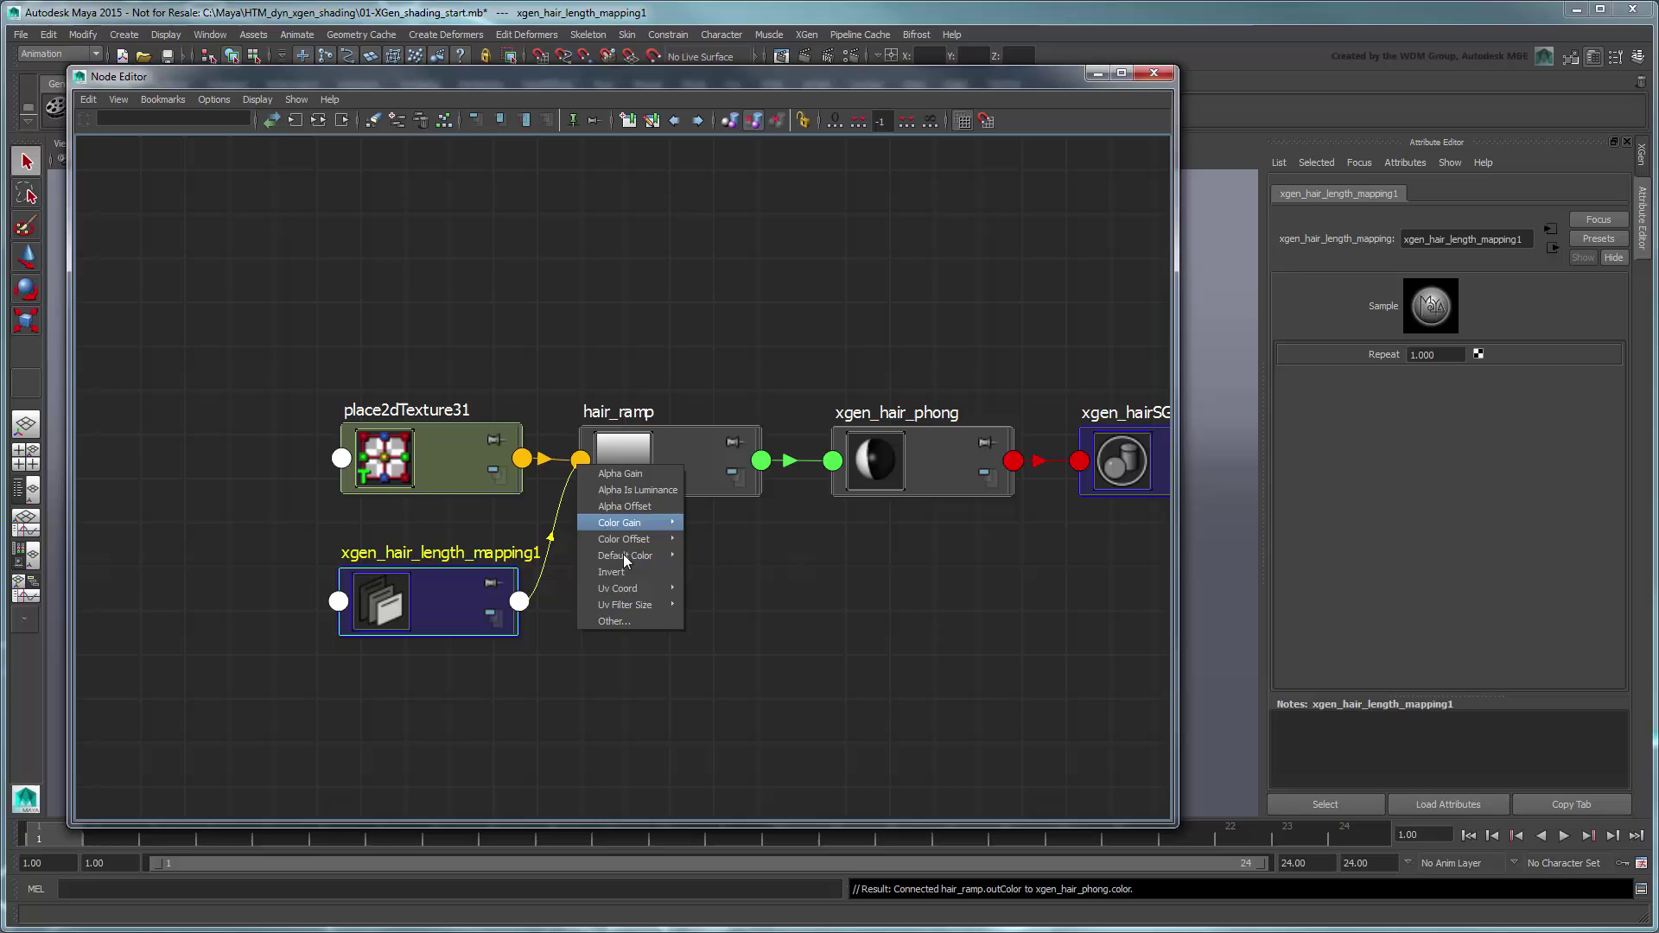
pyautogui.moveTo(646, 589)
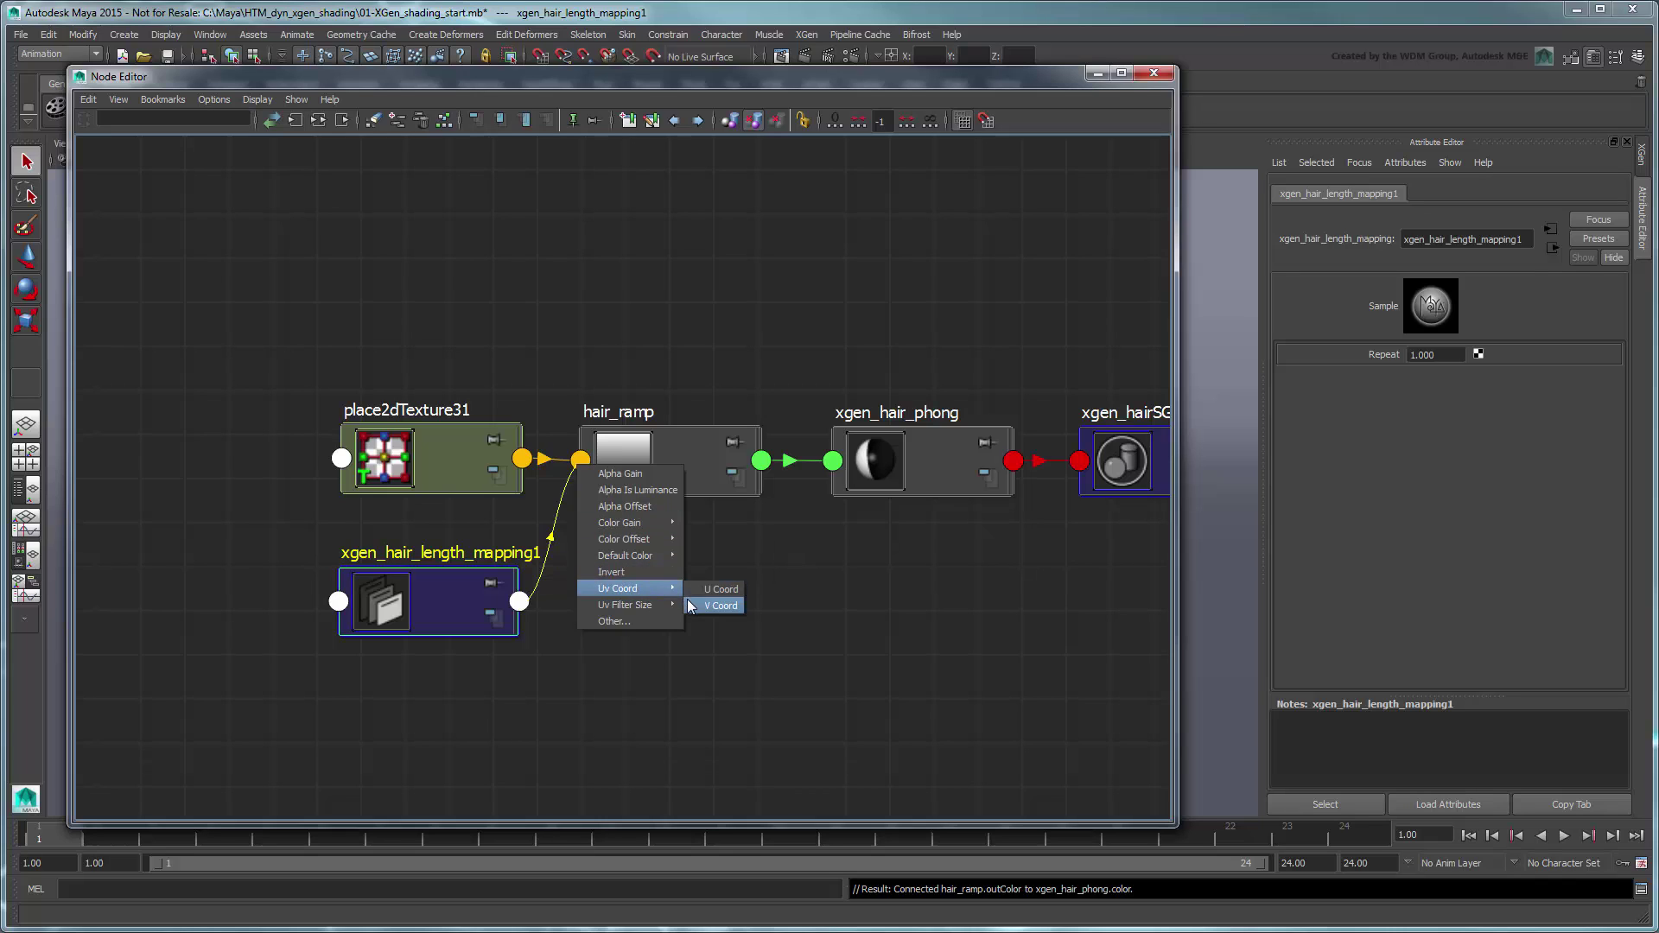
pyautogui.click(690, 605)
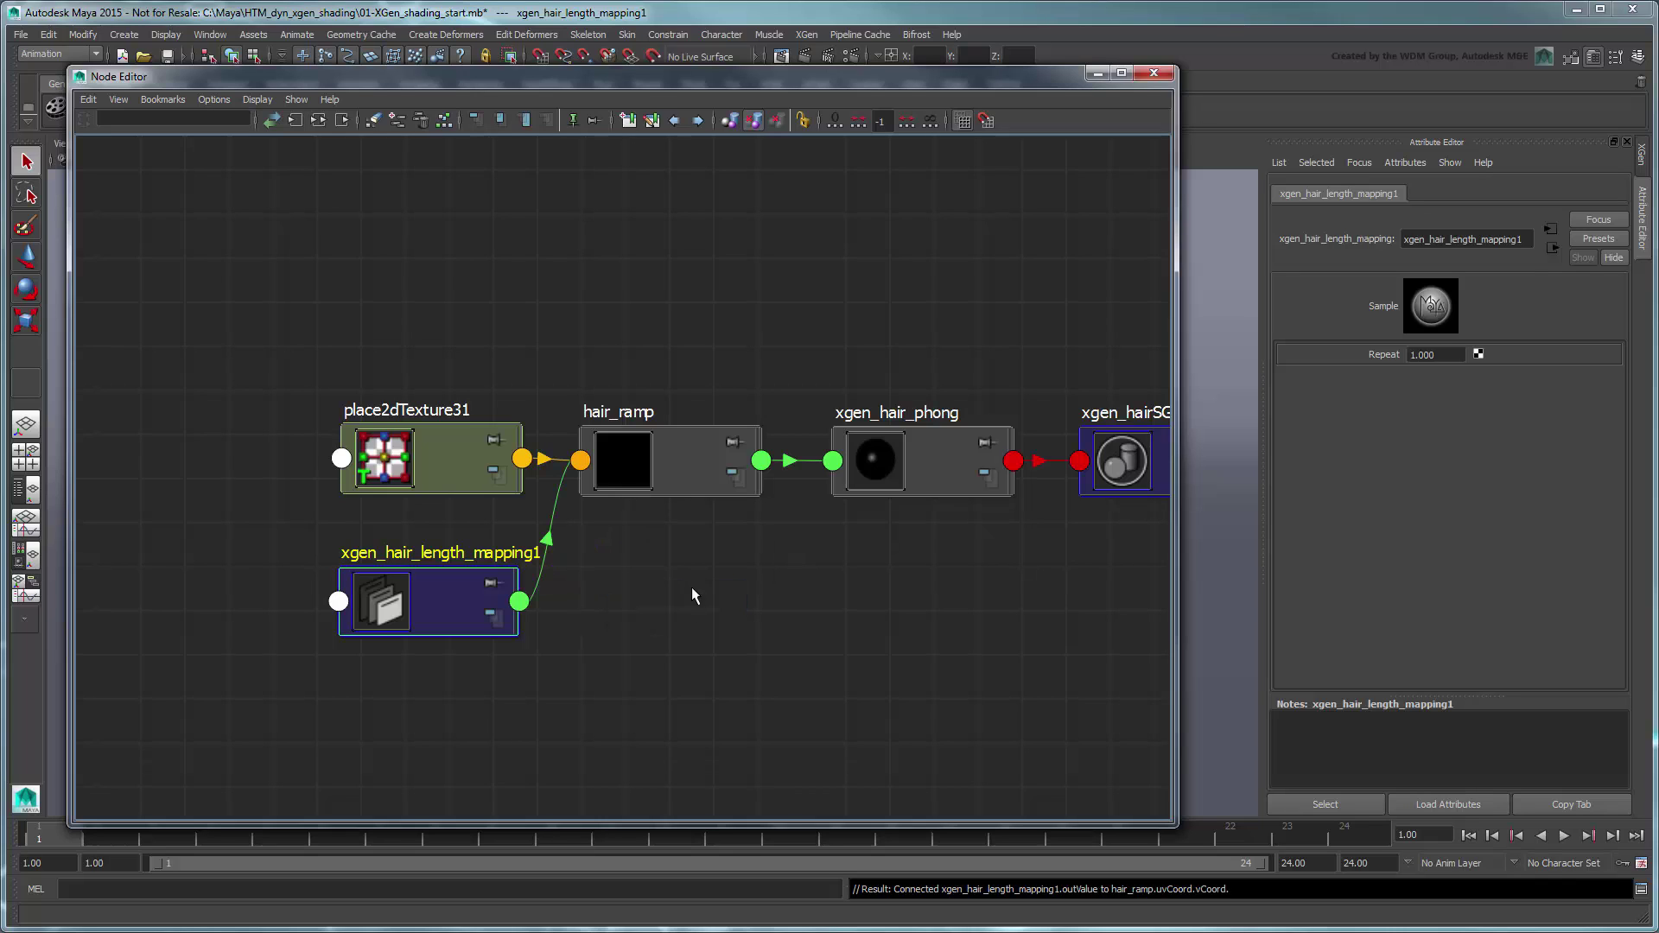
pyautogui.click(677, 470)
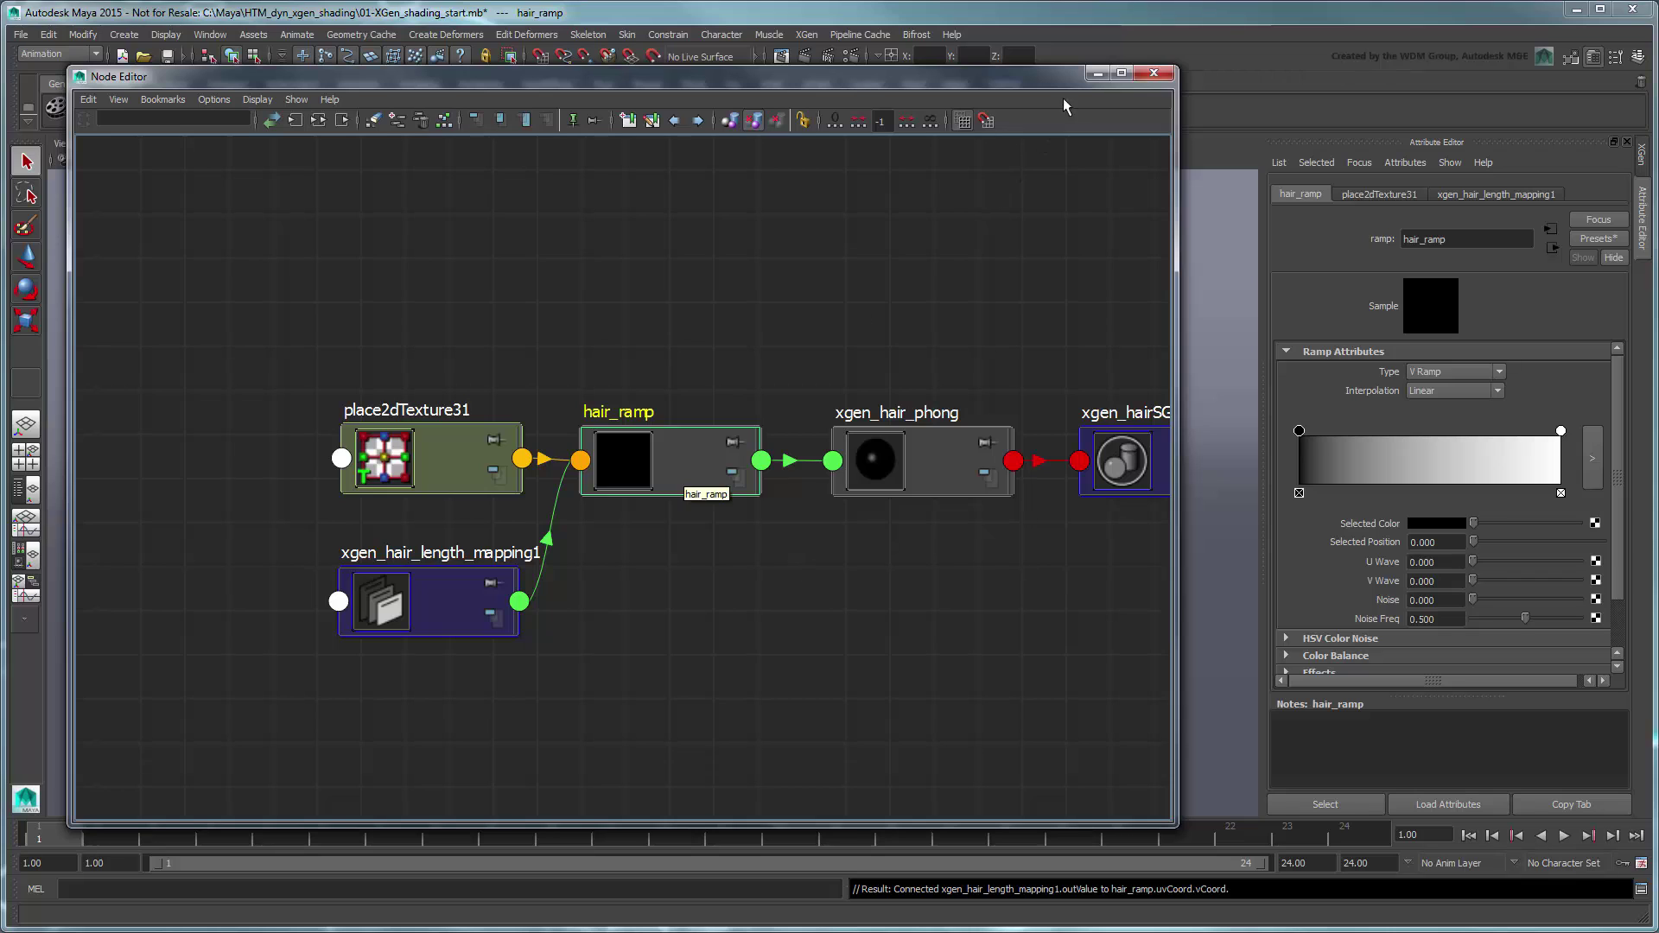
# Make hair_ramp's first key olive-yellow and move it to position 0.488
pyautogui.click(1095, 73)
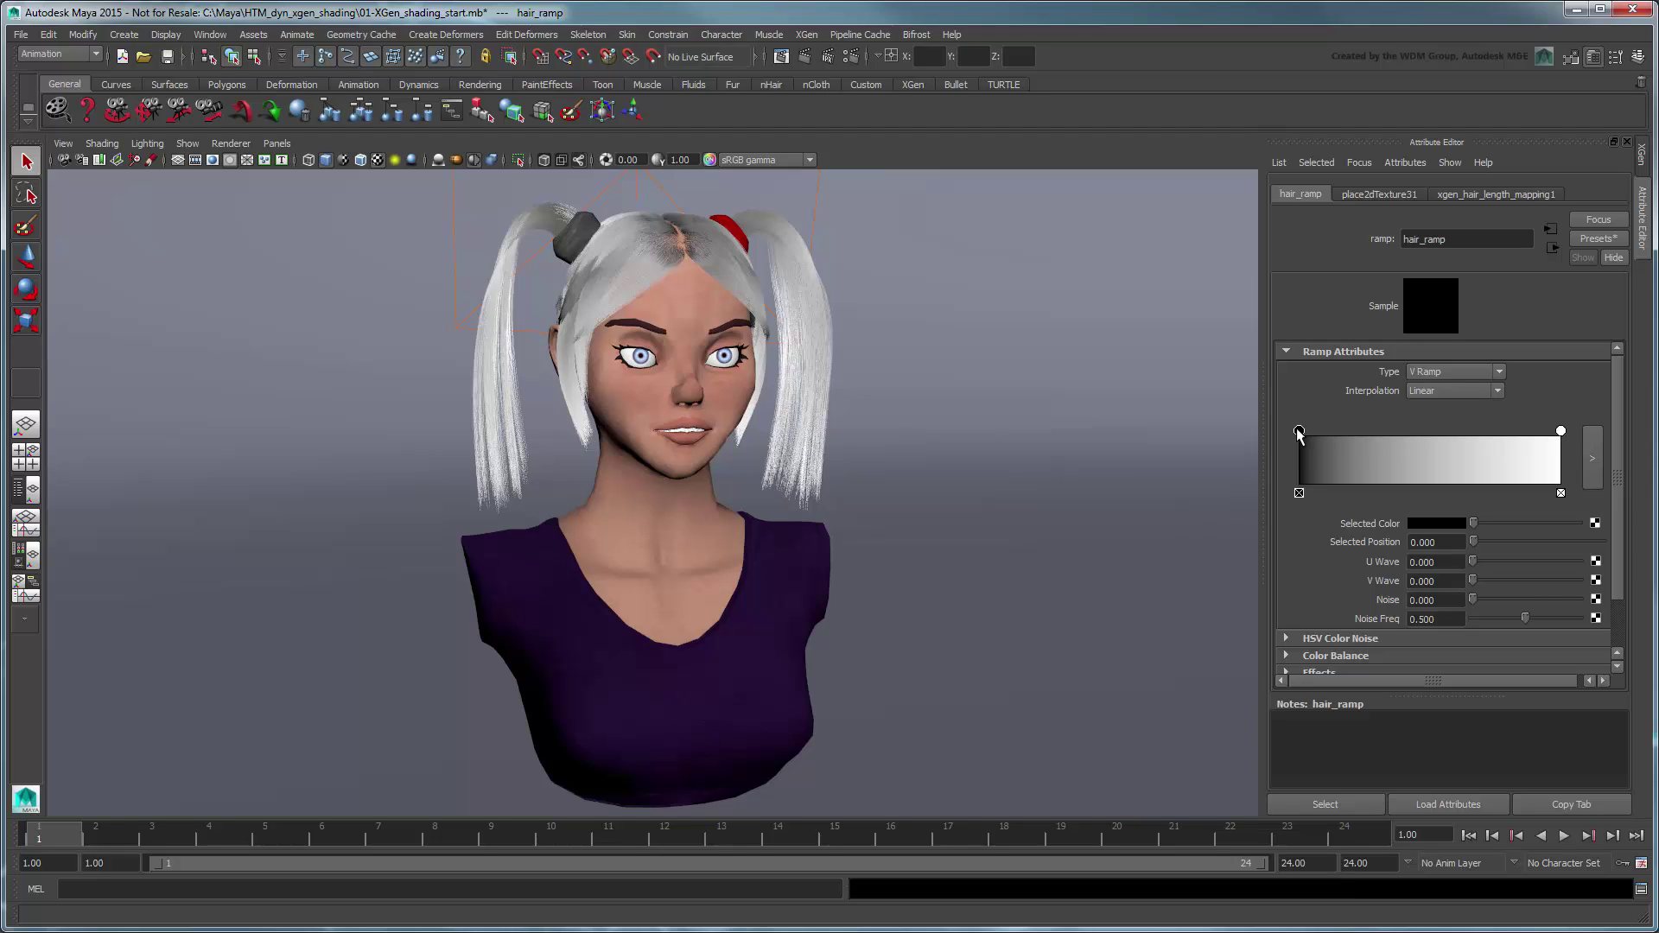
pyautogui.click(1424, 522)
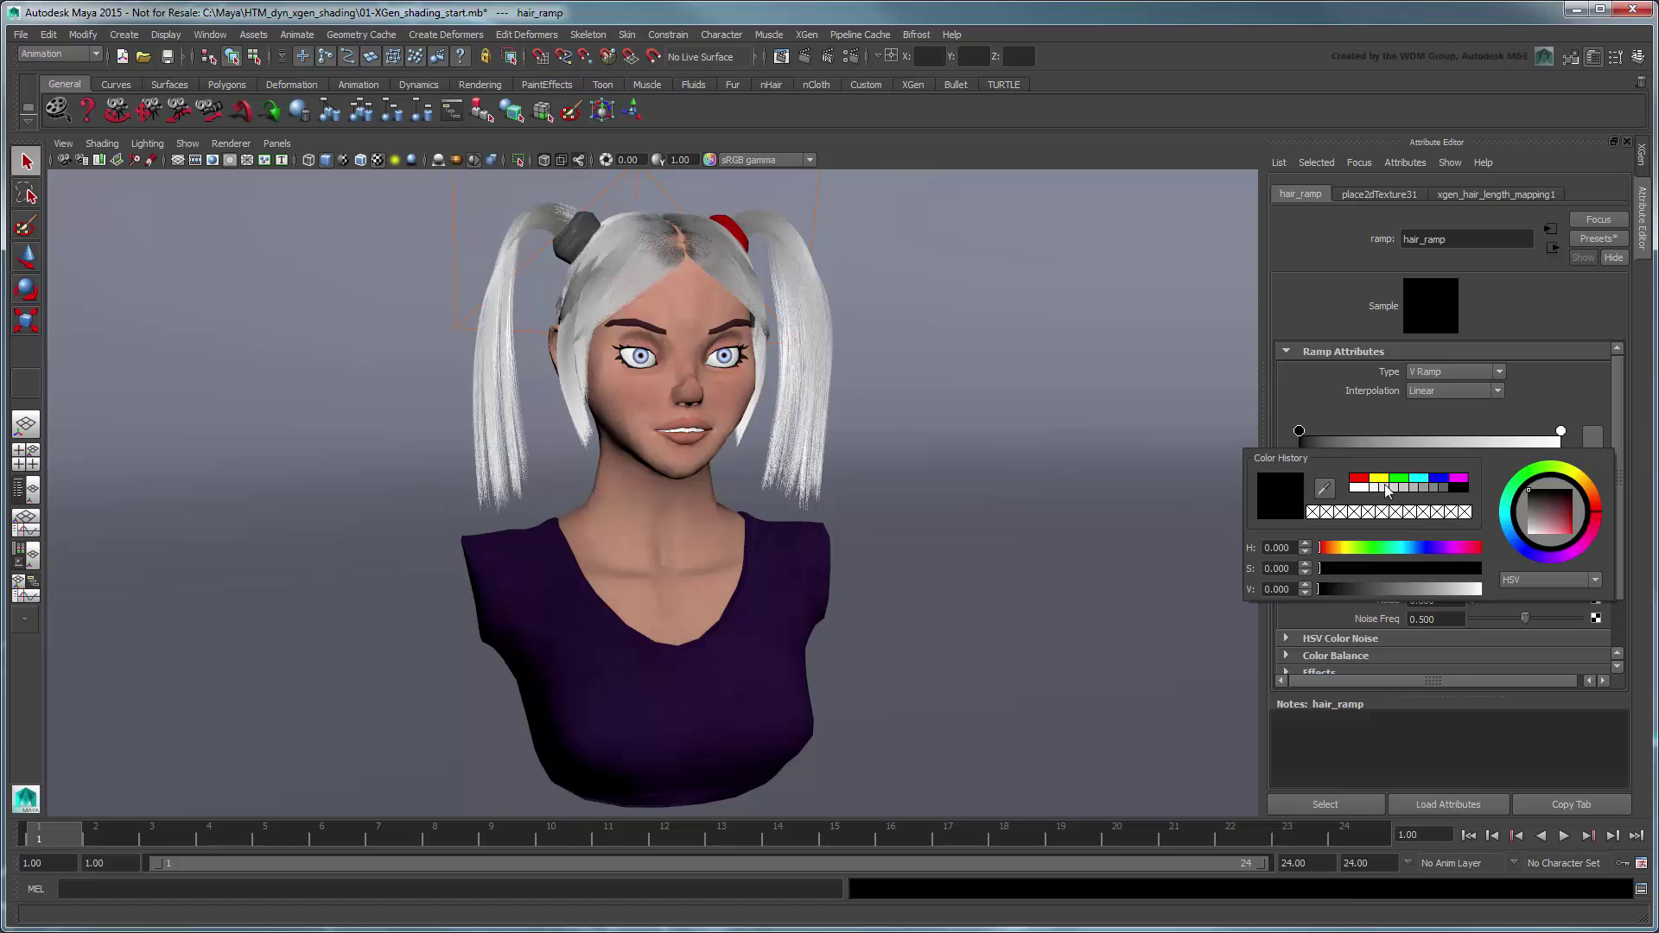
pyautogui.click(1381, 479)
pyautogui.moveTo(1480, 569); pyautogui.dragTo(1454, 584)
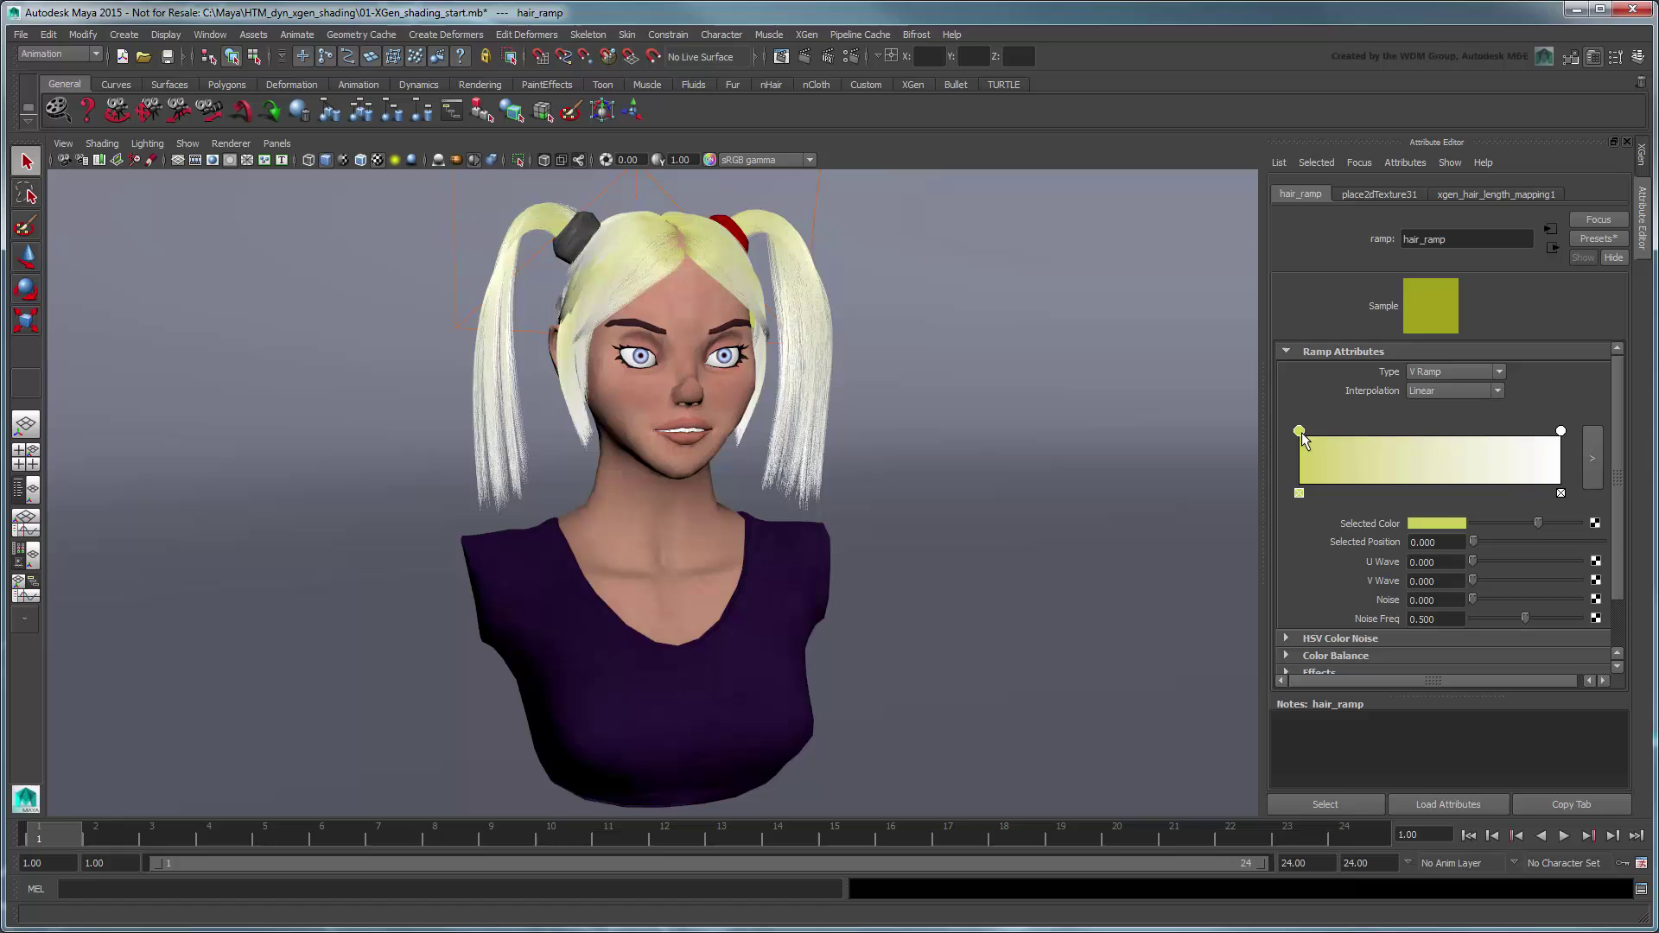
pyautogui.moveTo(1305, 438); pyautogui.dragTo(1471, 443)
# Set the ramp's end key to dark red at 0.809 and render the current frame in mental ray
pyautogui.click(1560, 430)
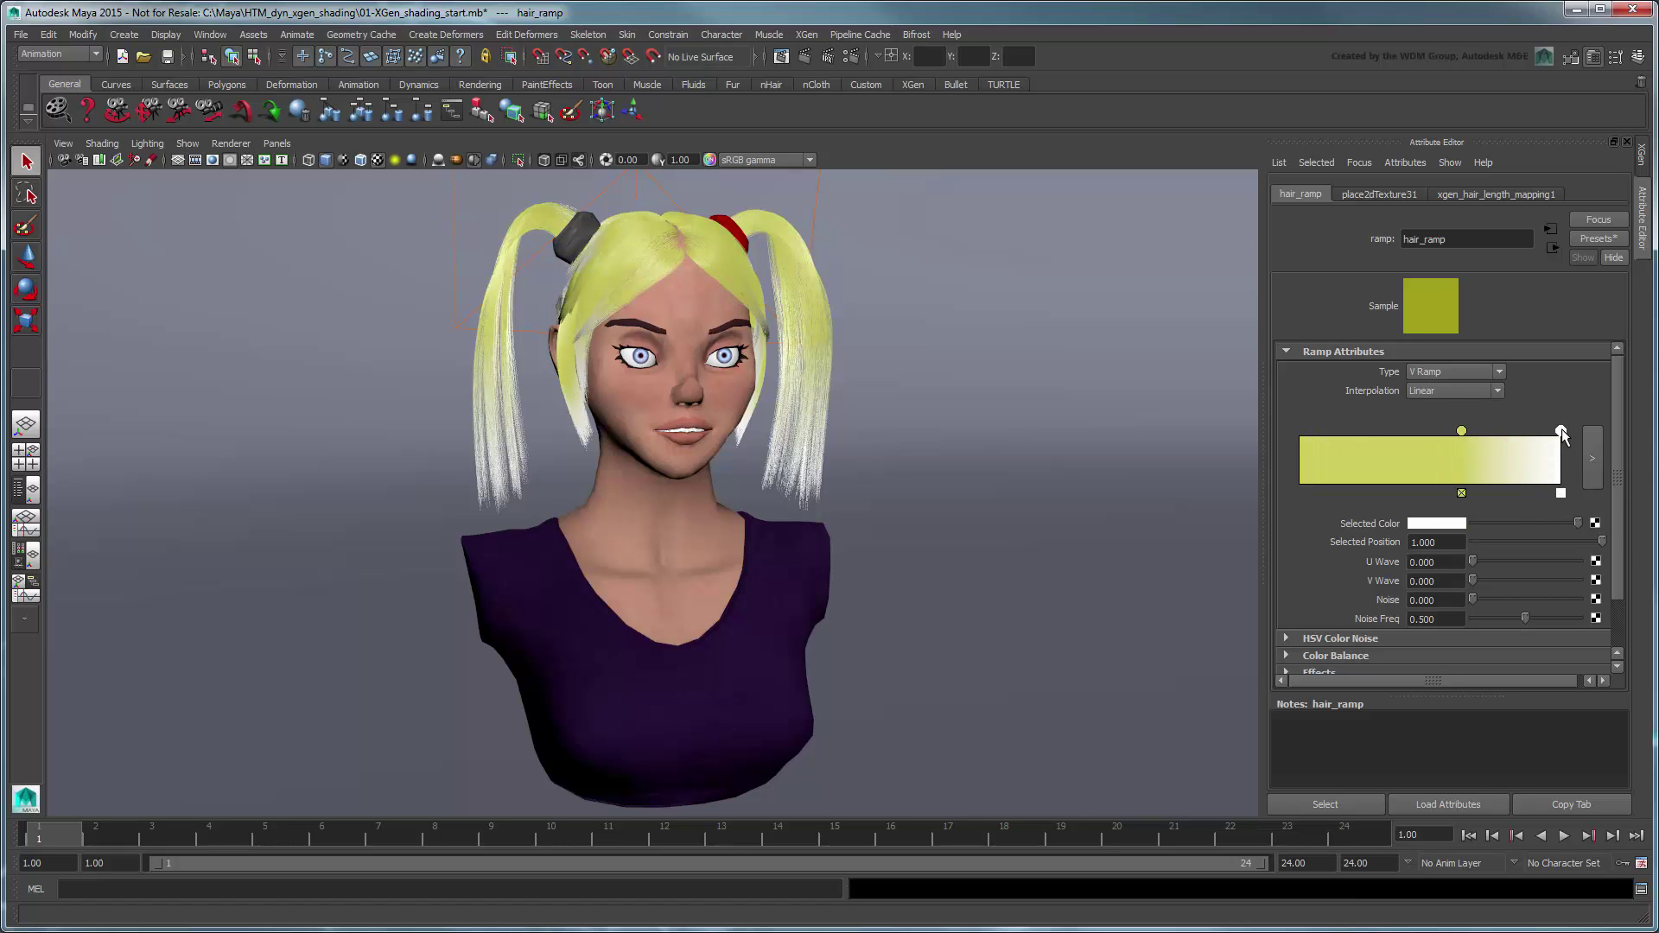
pyautogui.click(1452, 523)
pyautogui.click(1385, 475)
pyautogui.click(1485, 565)
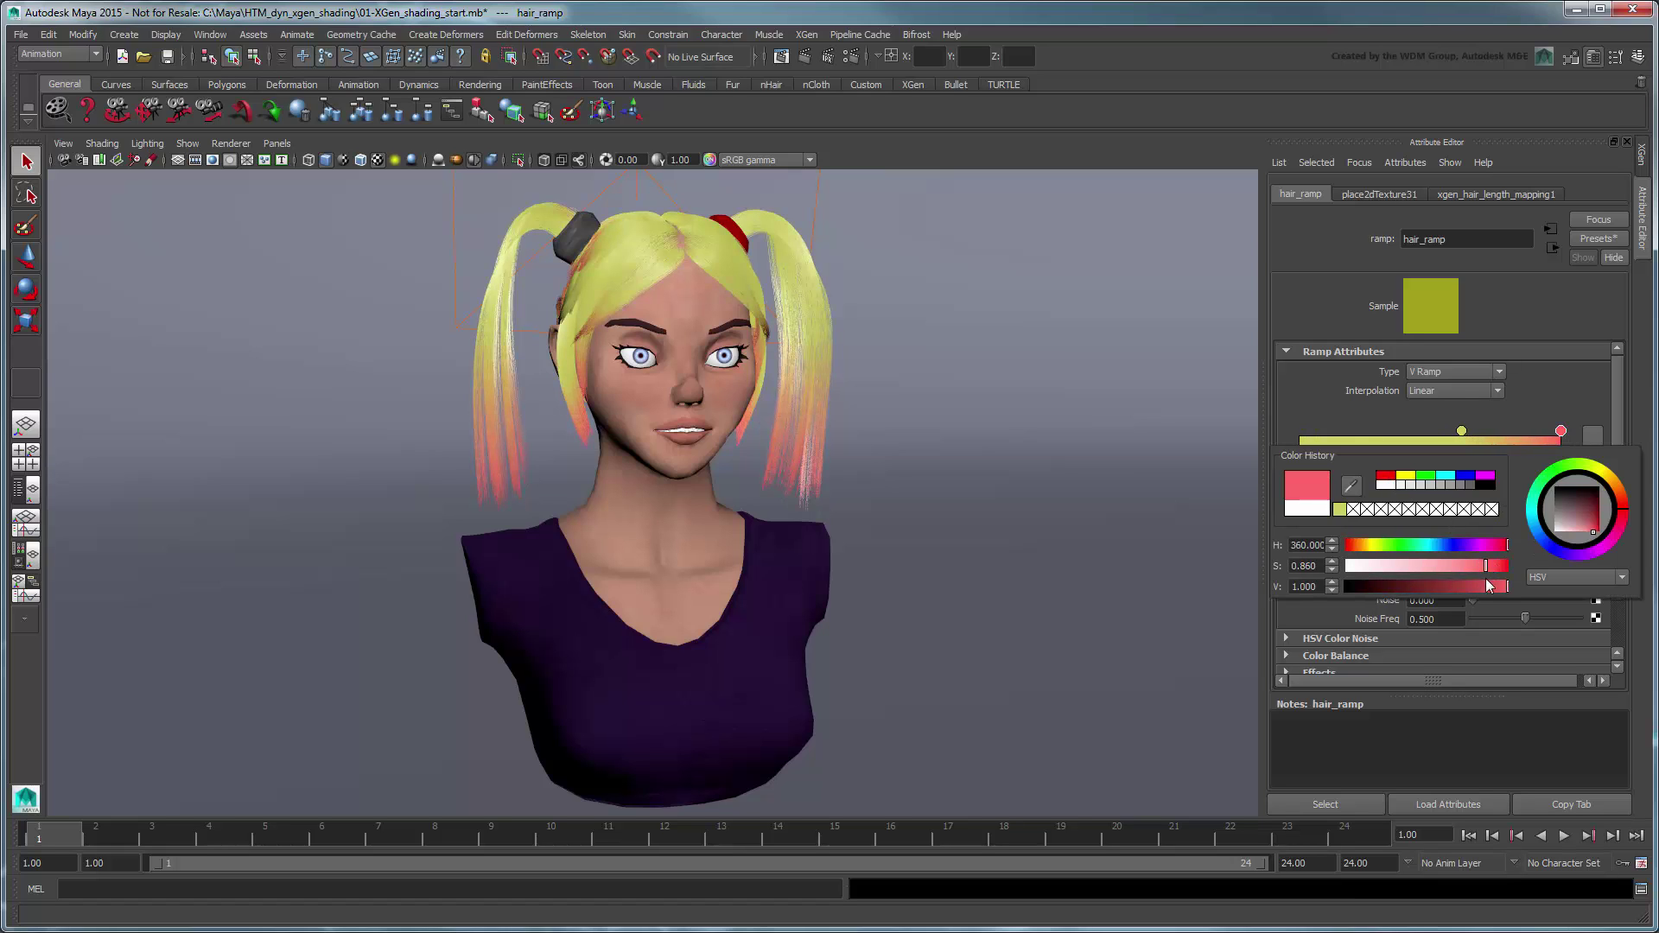
pyautogui.moveTo(1486, 587); pyautogui.dragTo(1441, 605)
pyautogui.moveTo(1560, 431); pyautogui.dragTo(1510, 430)
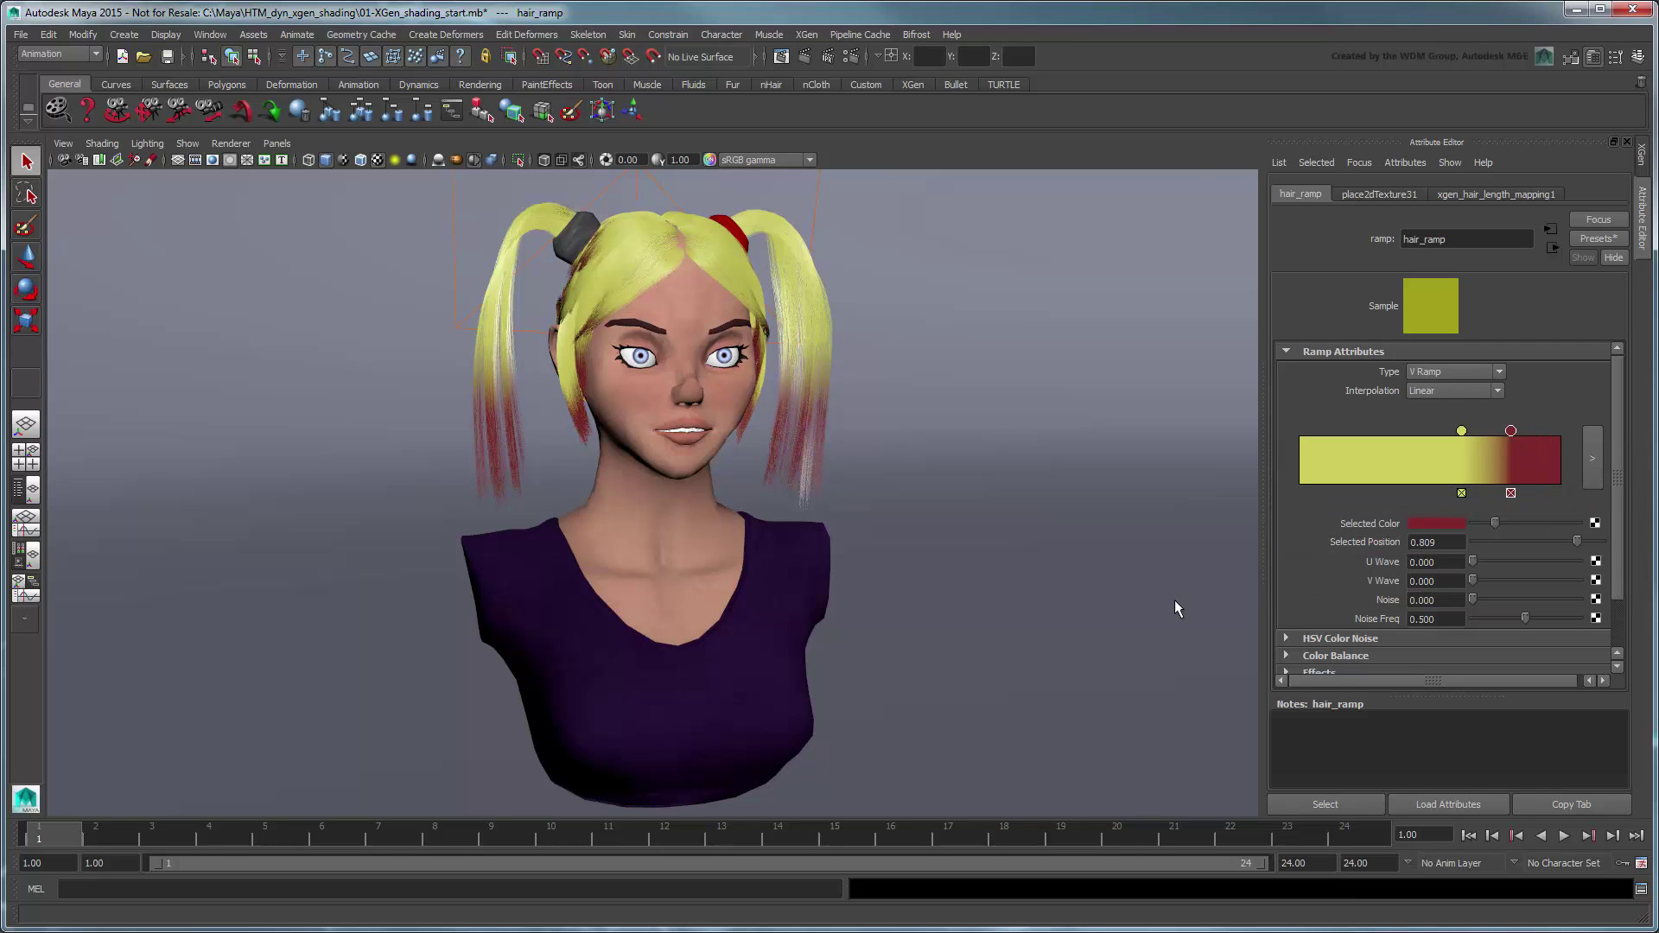
pyautogui.click(805, 56)
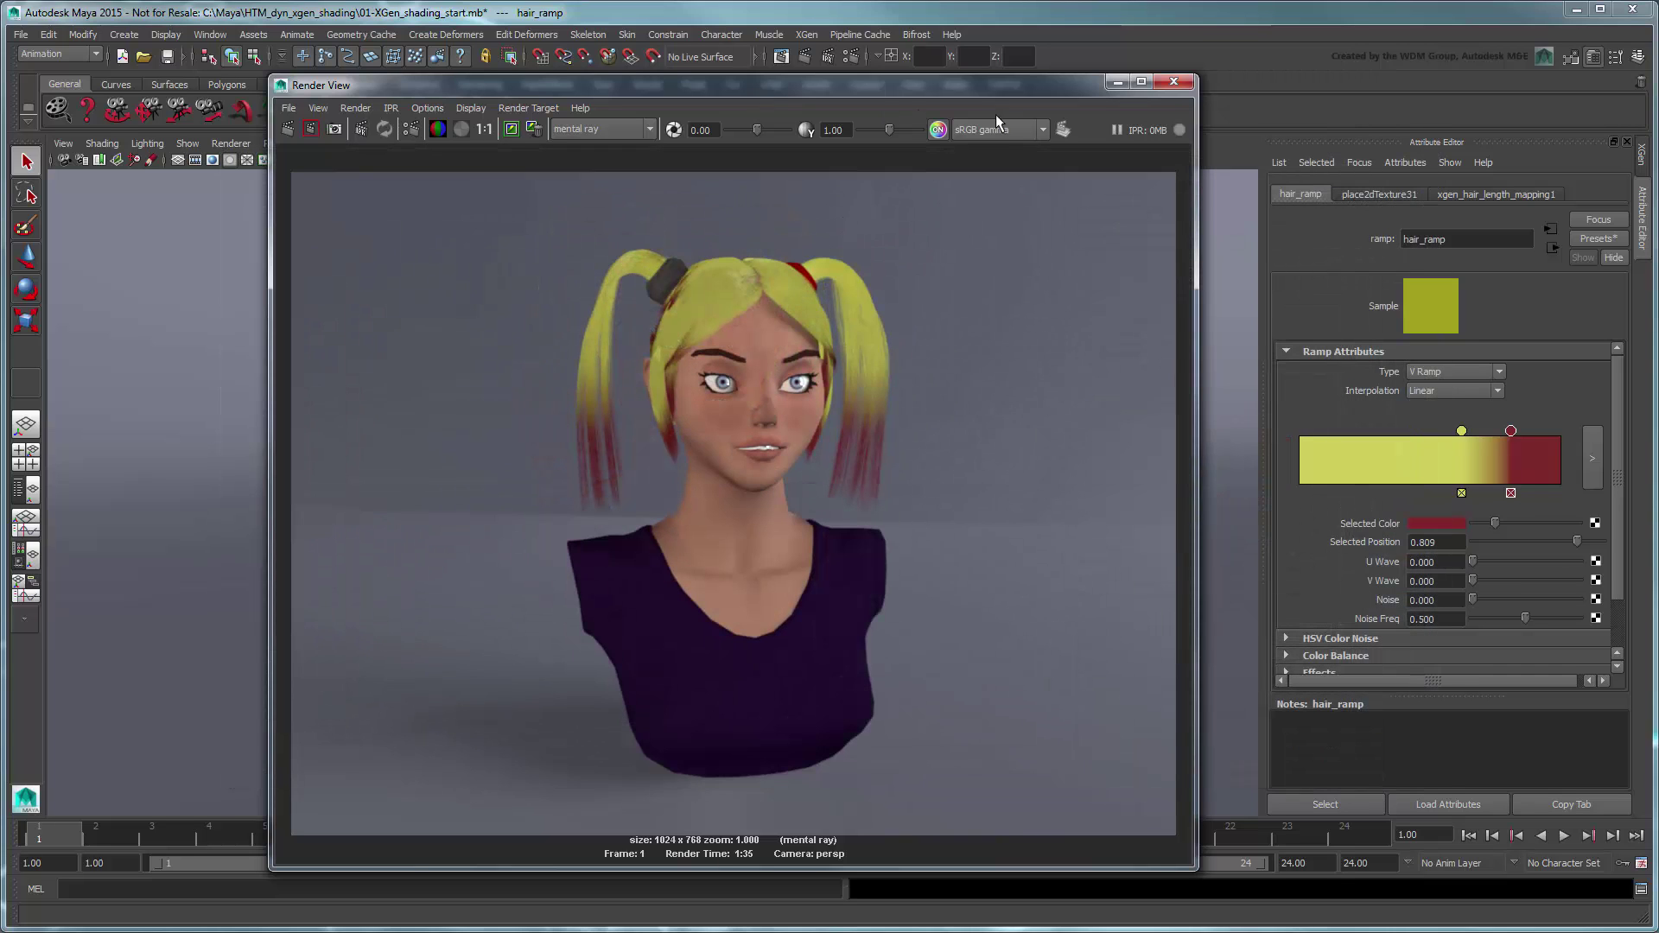
# Close the Render View after reviewing the red-tipped yellow pigtails render
pyautogui.click(1173, 84)
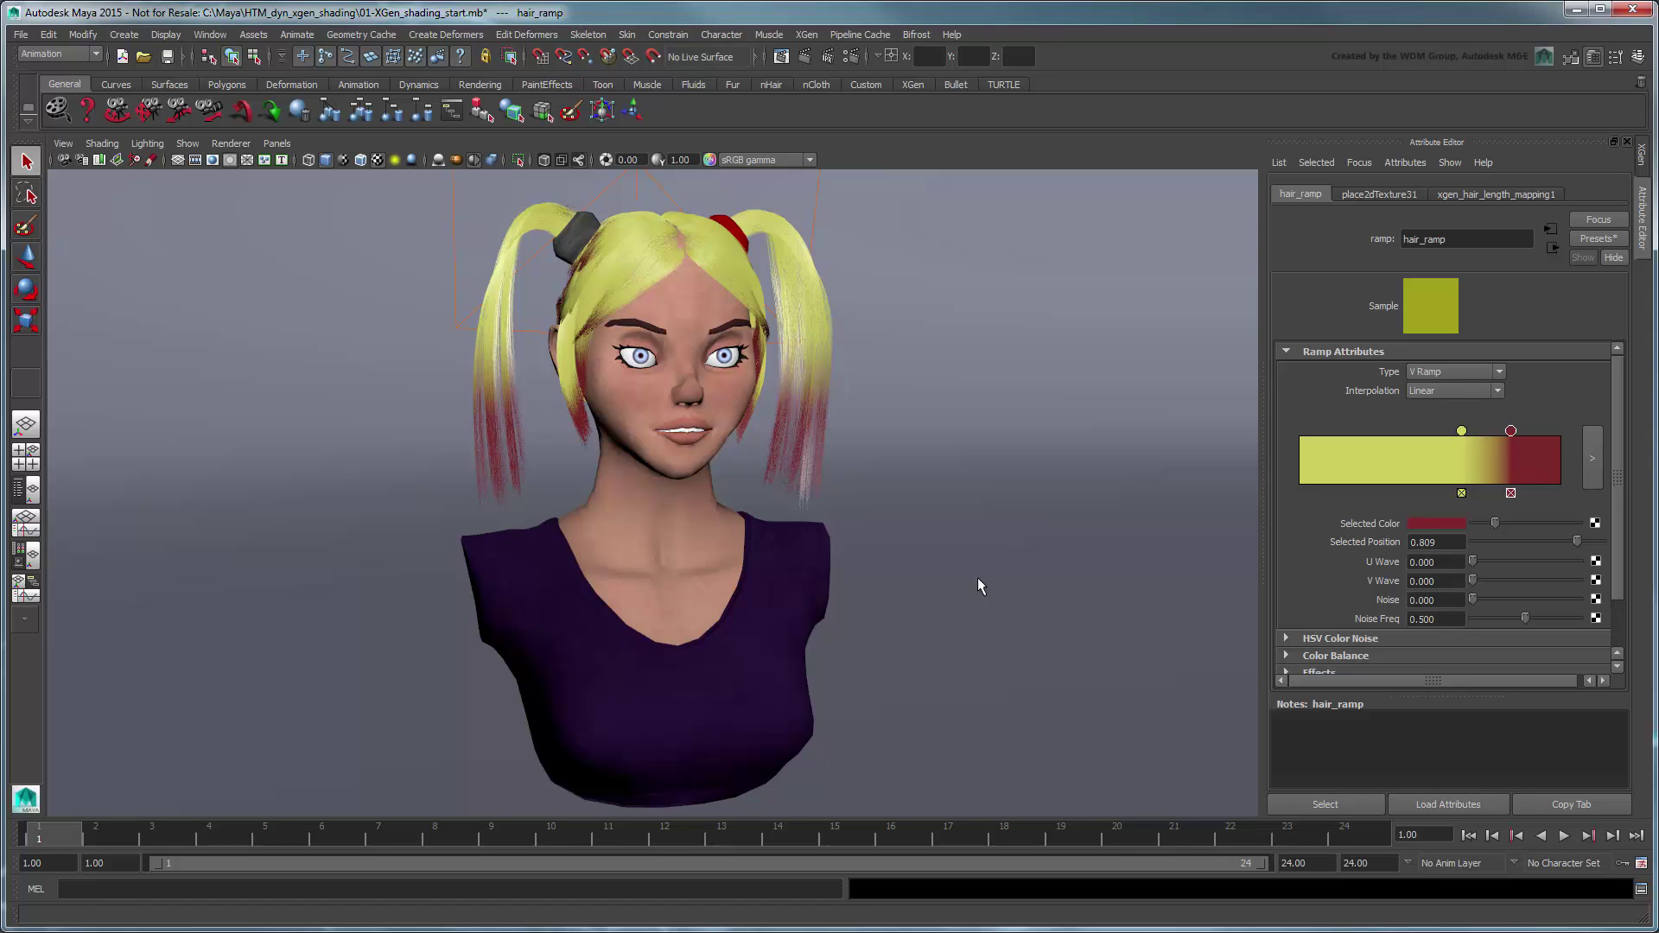
# In XGen, clear the hair preview and unhide the scalp_GEO mesh
pyautogui.click(1641, 162)
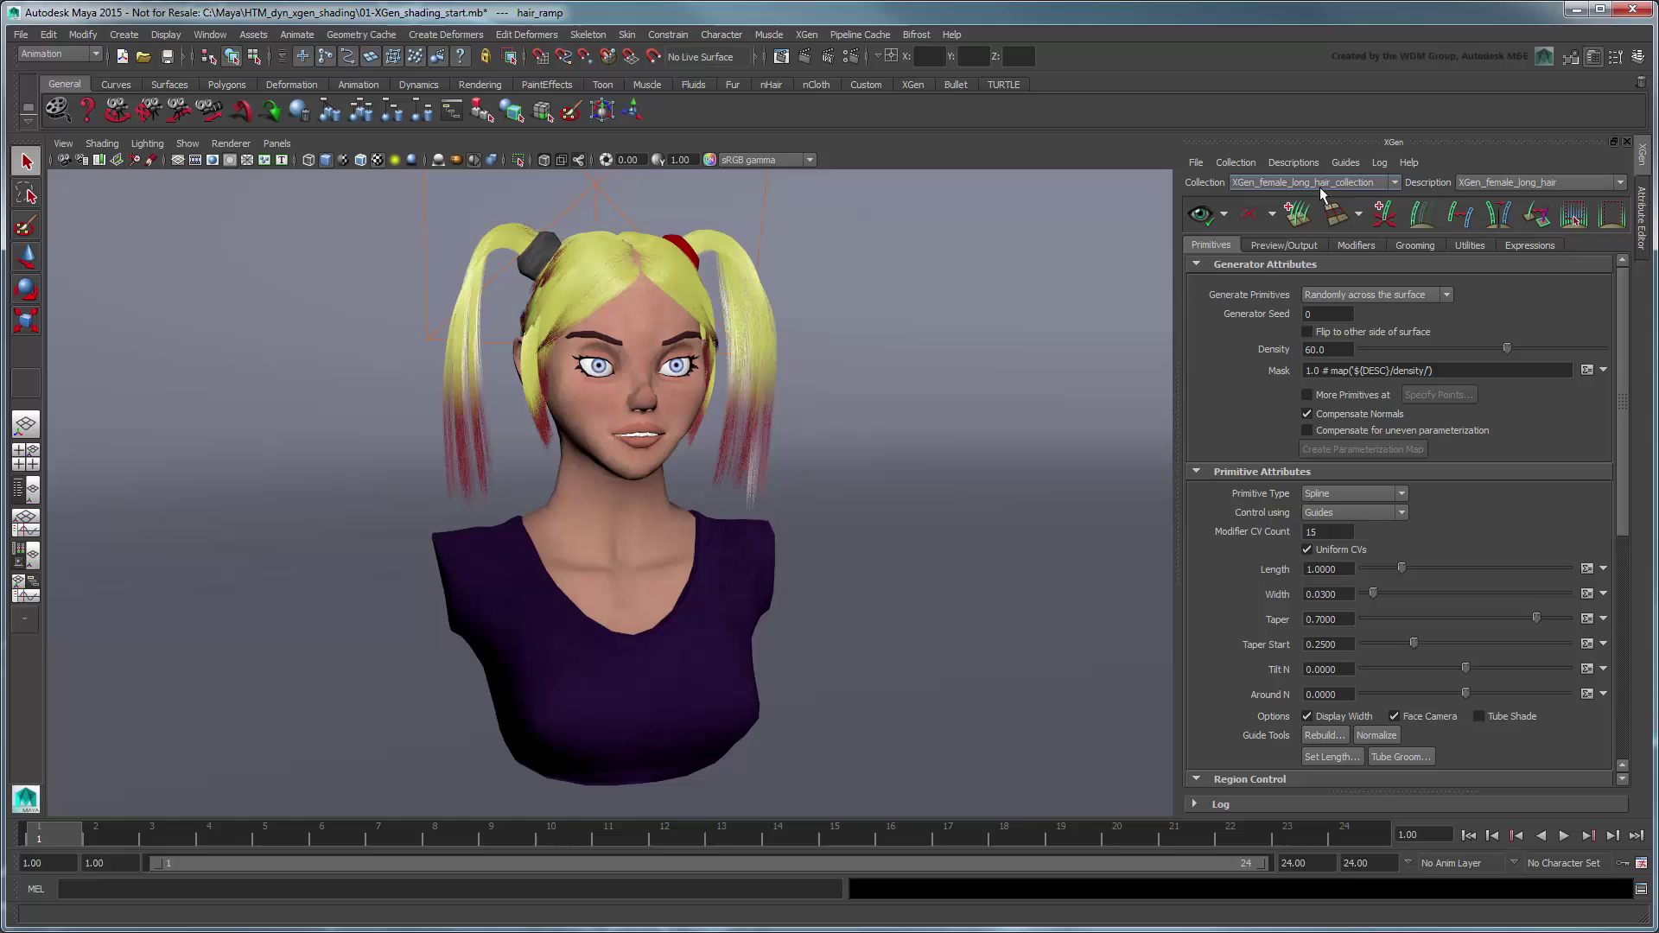
pyautogui.click(1249, 214)
pyautogui.click(26, 490)
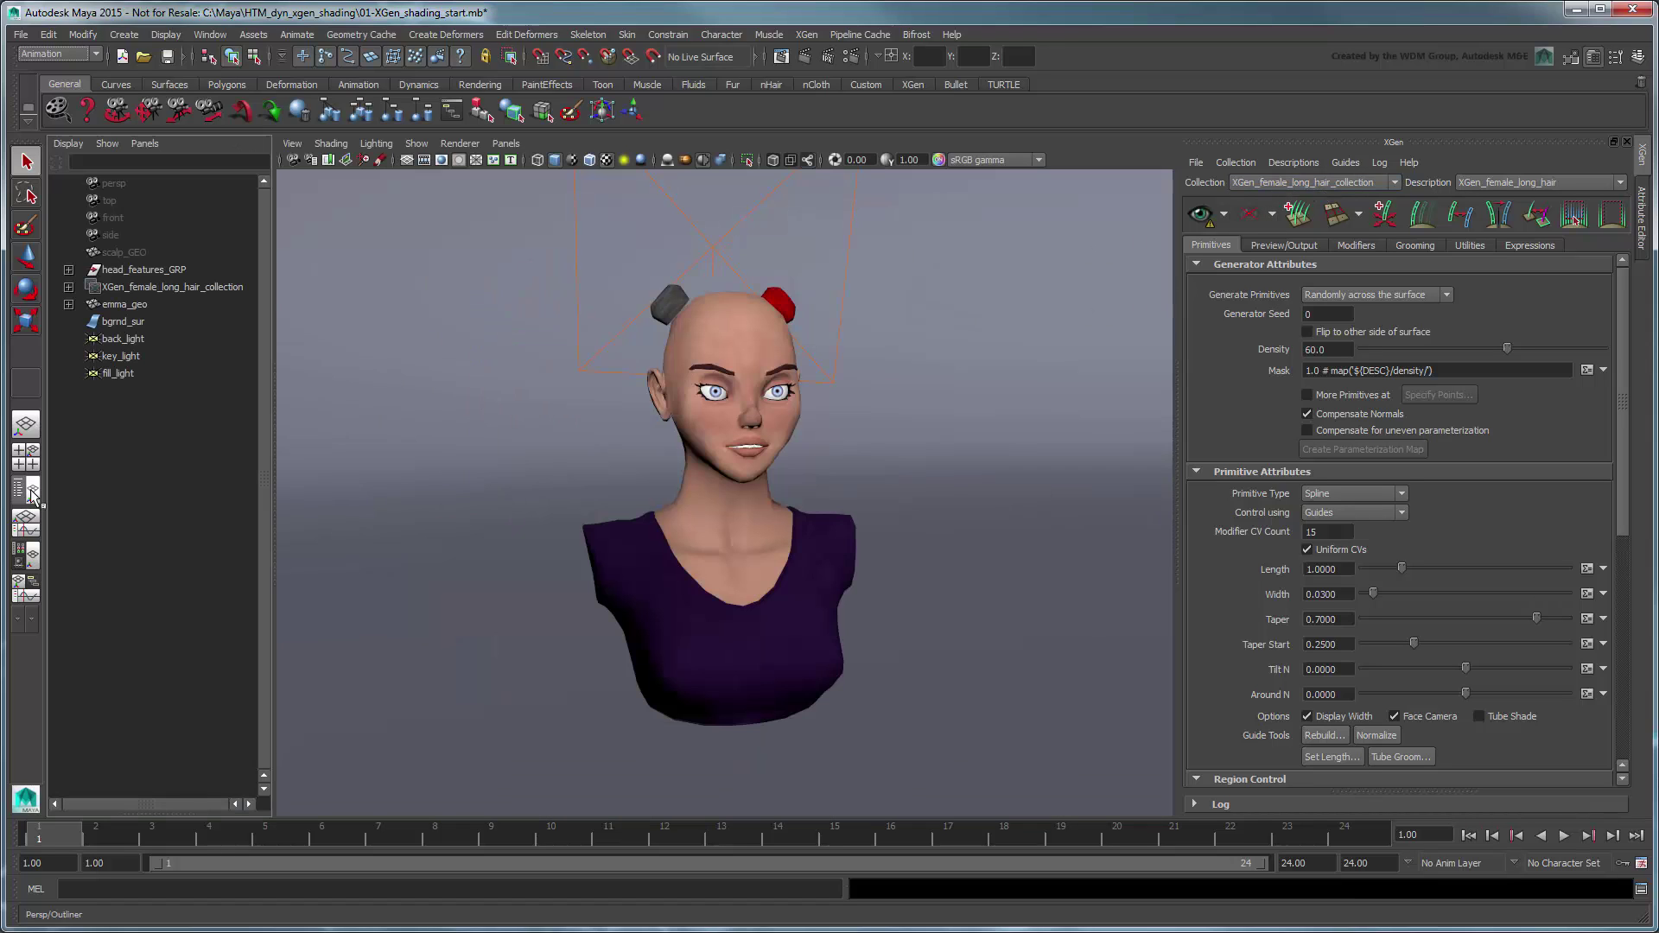
pyautogui.click(162, 253)
pyautogui.hotkey('shift', 'h')
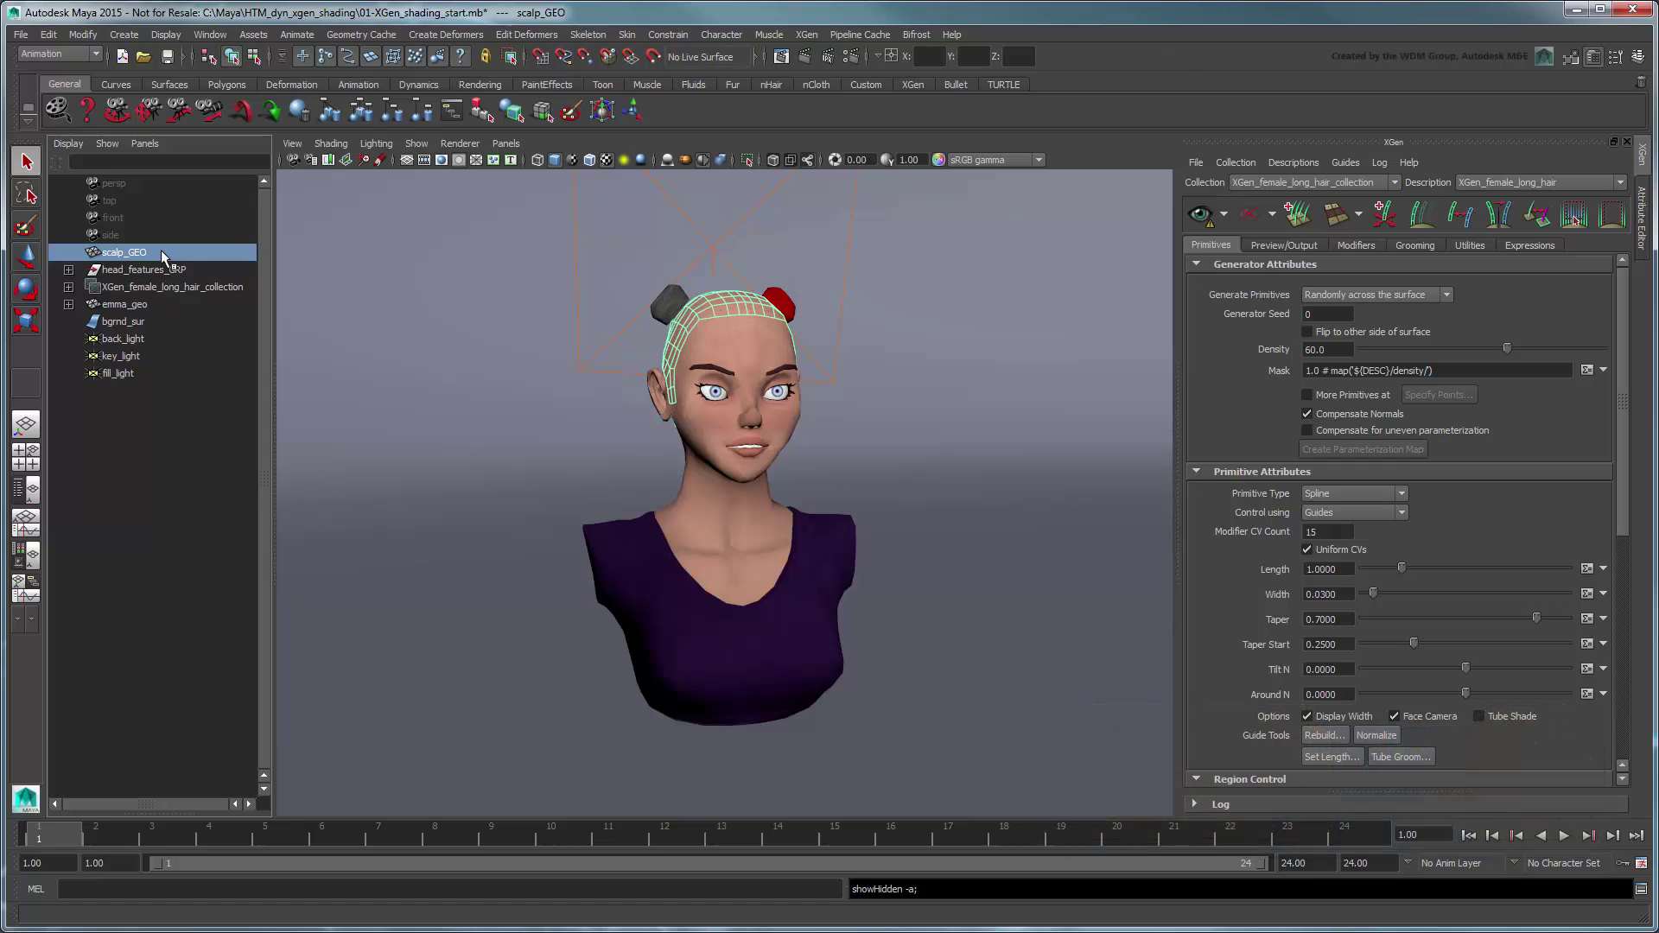
pyautogui.press('space')
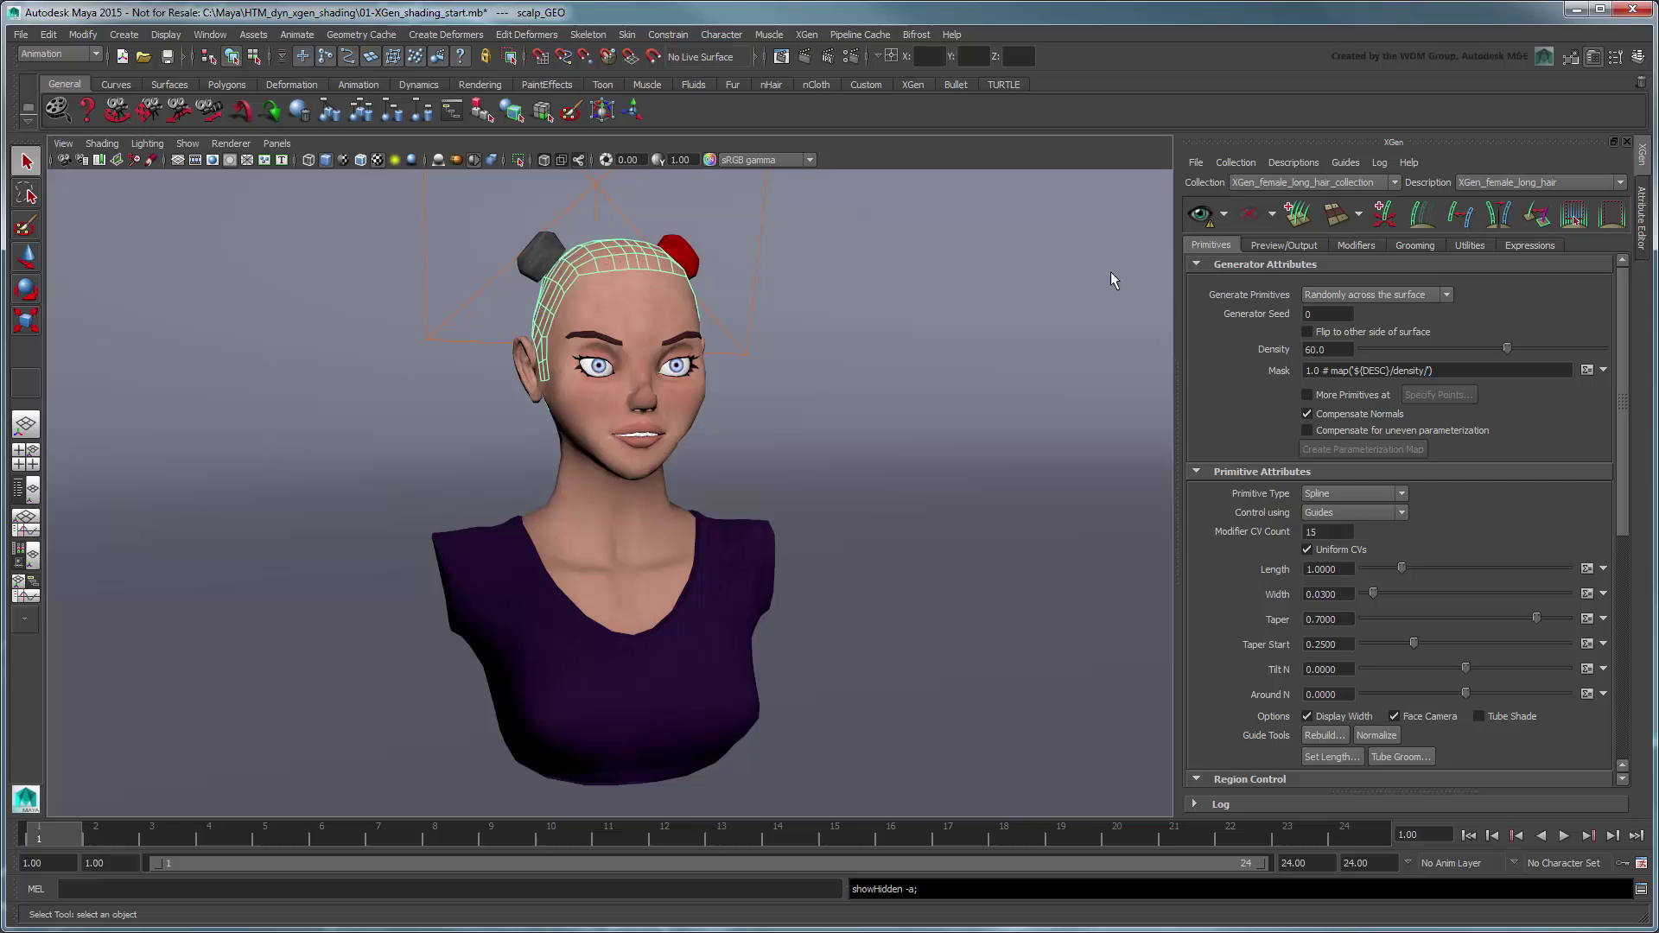
# Create a tip_color_map paint map with resolution 15 for Primitive Color
pyautogui.click(1279, 245)
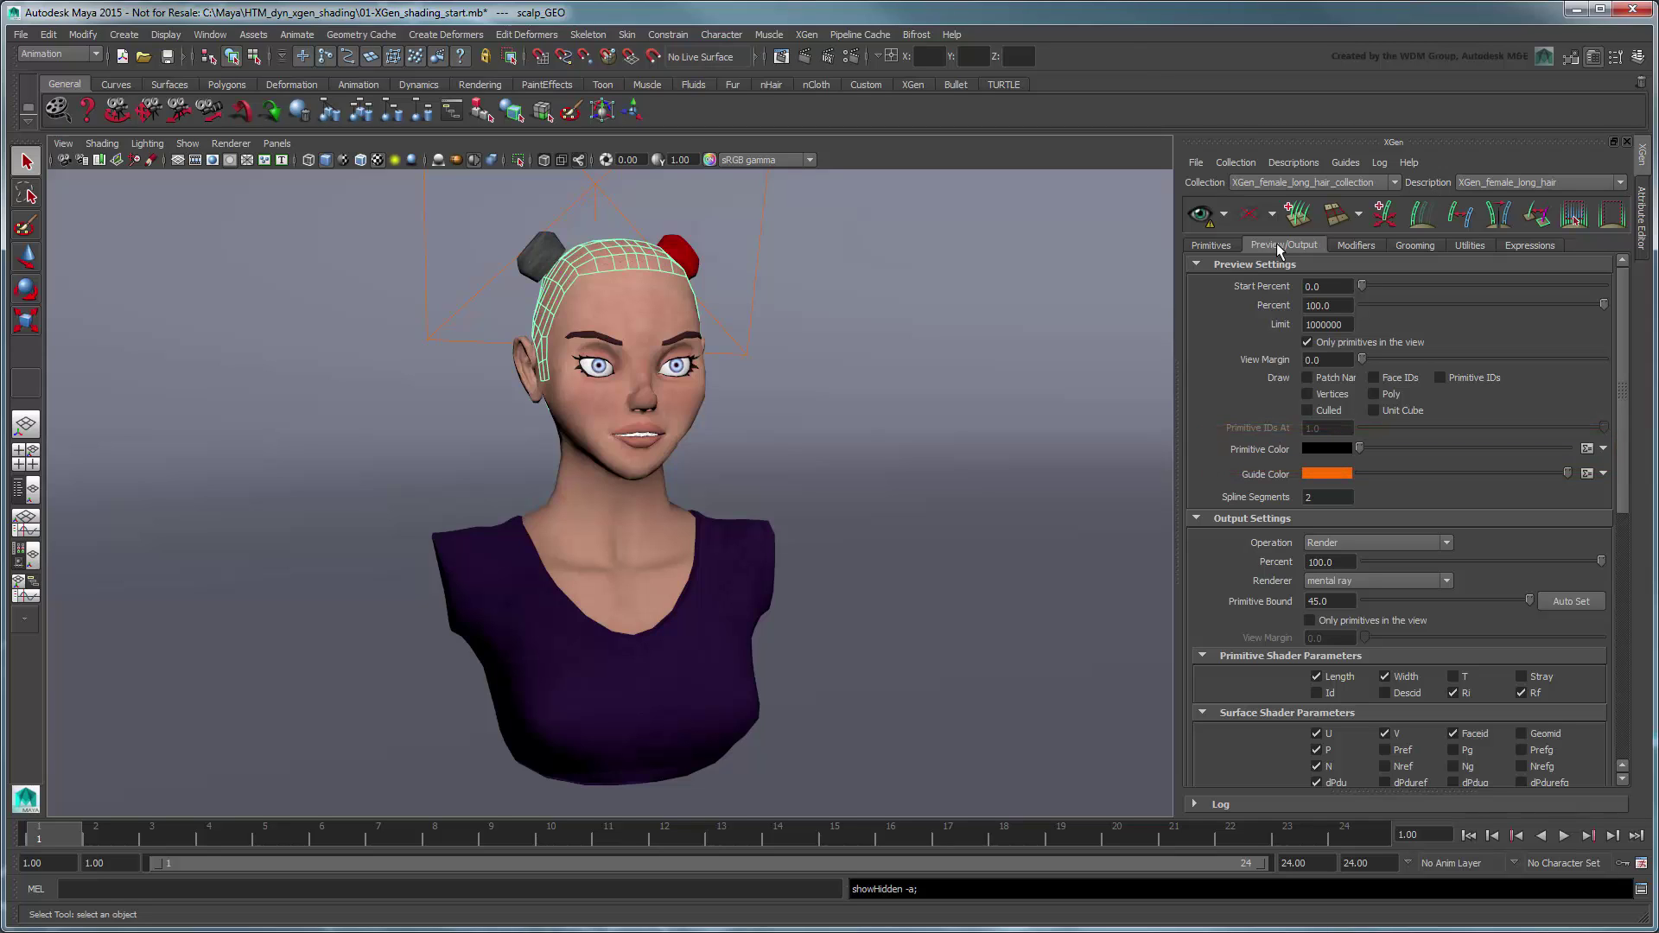
pyautogui.click(1605, 449)
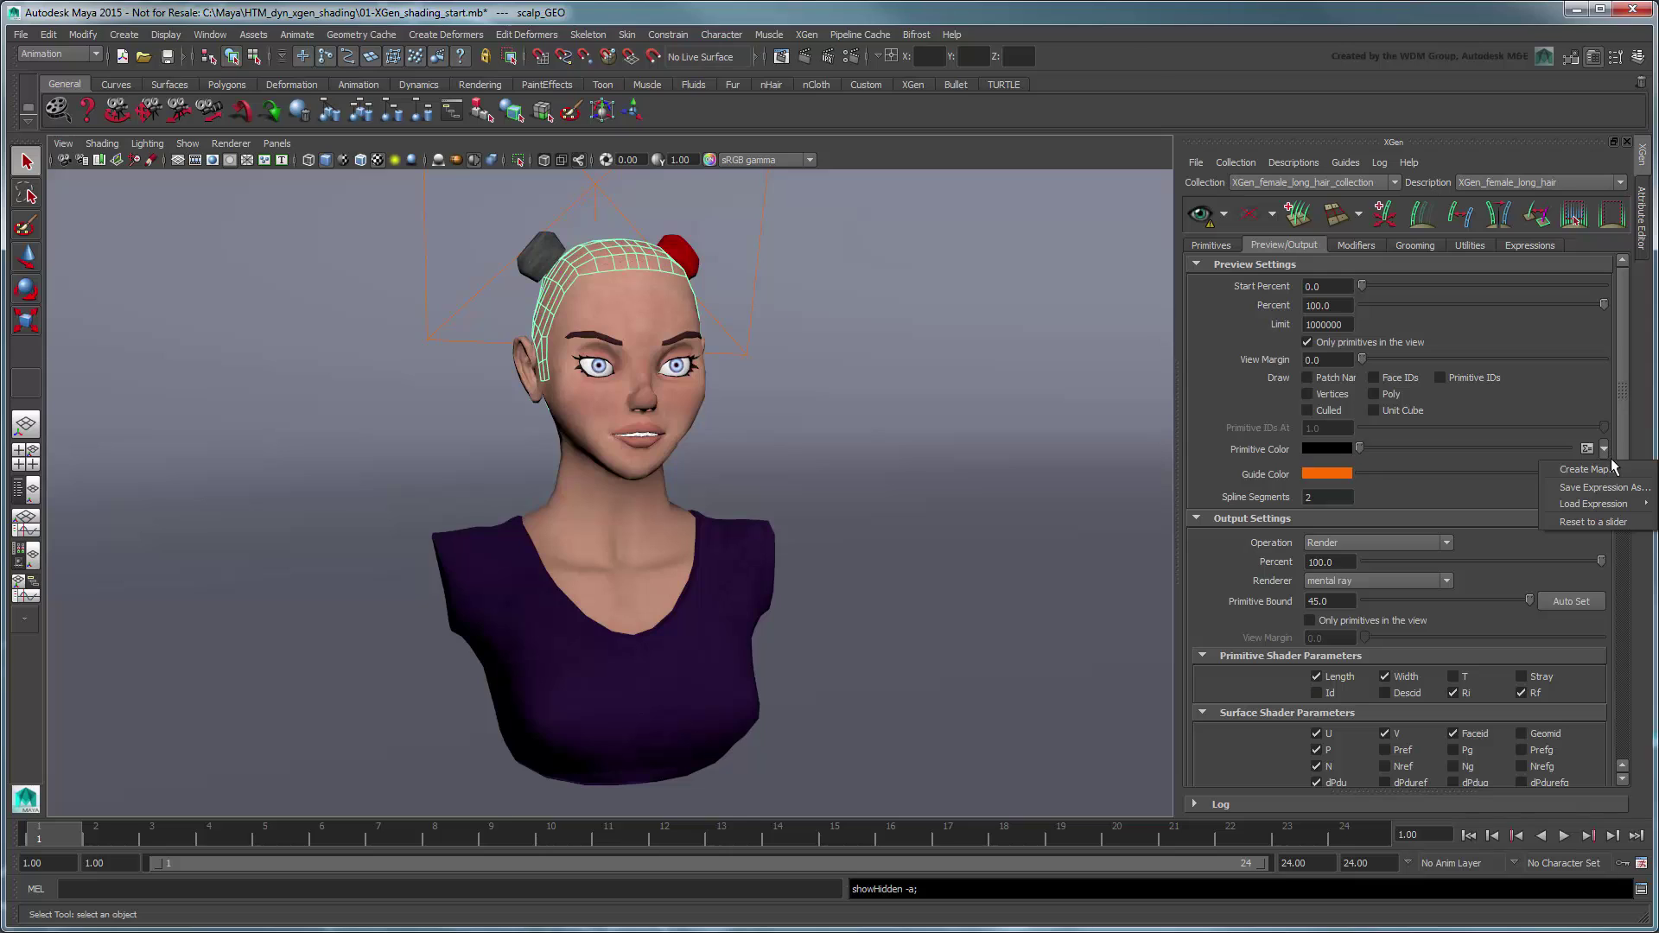
pyautogui.click(1585, 469)
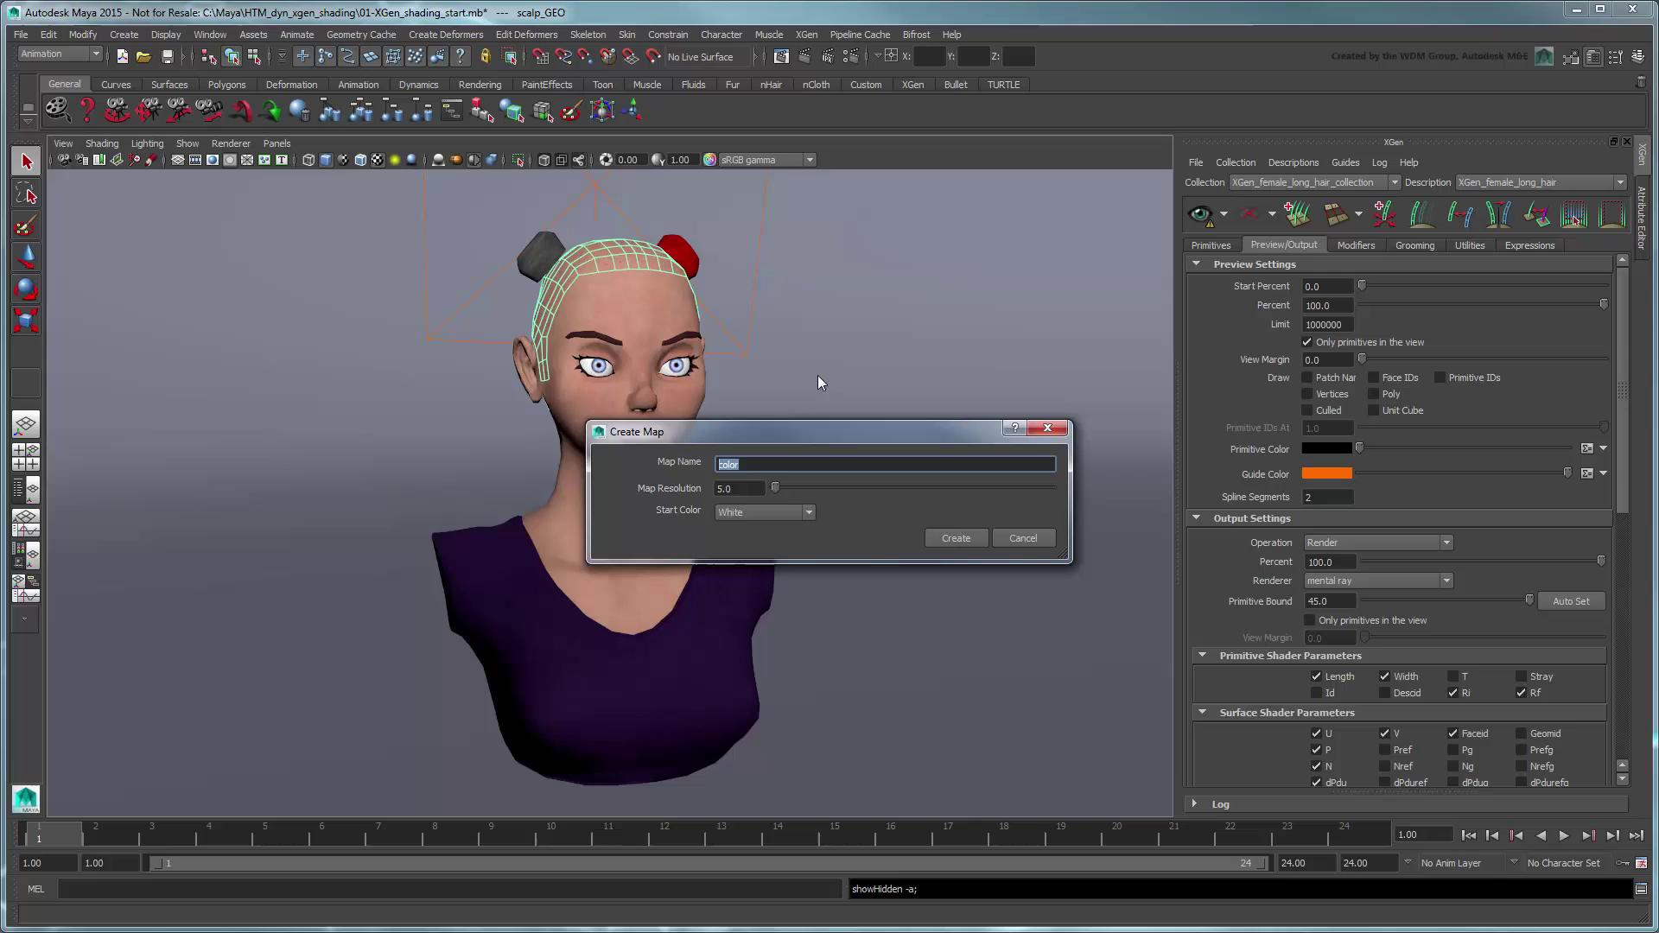
pyautogui.write('tip_color_map')
pyautogui.press('Tab')
pyautogui.write('1')
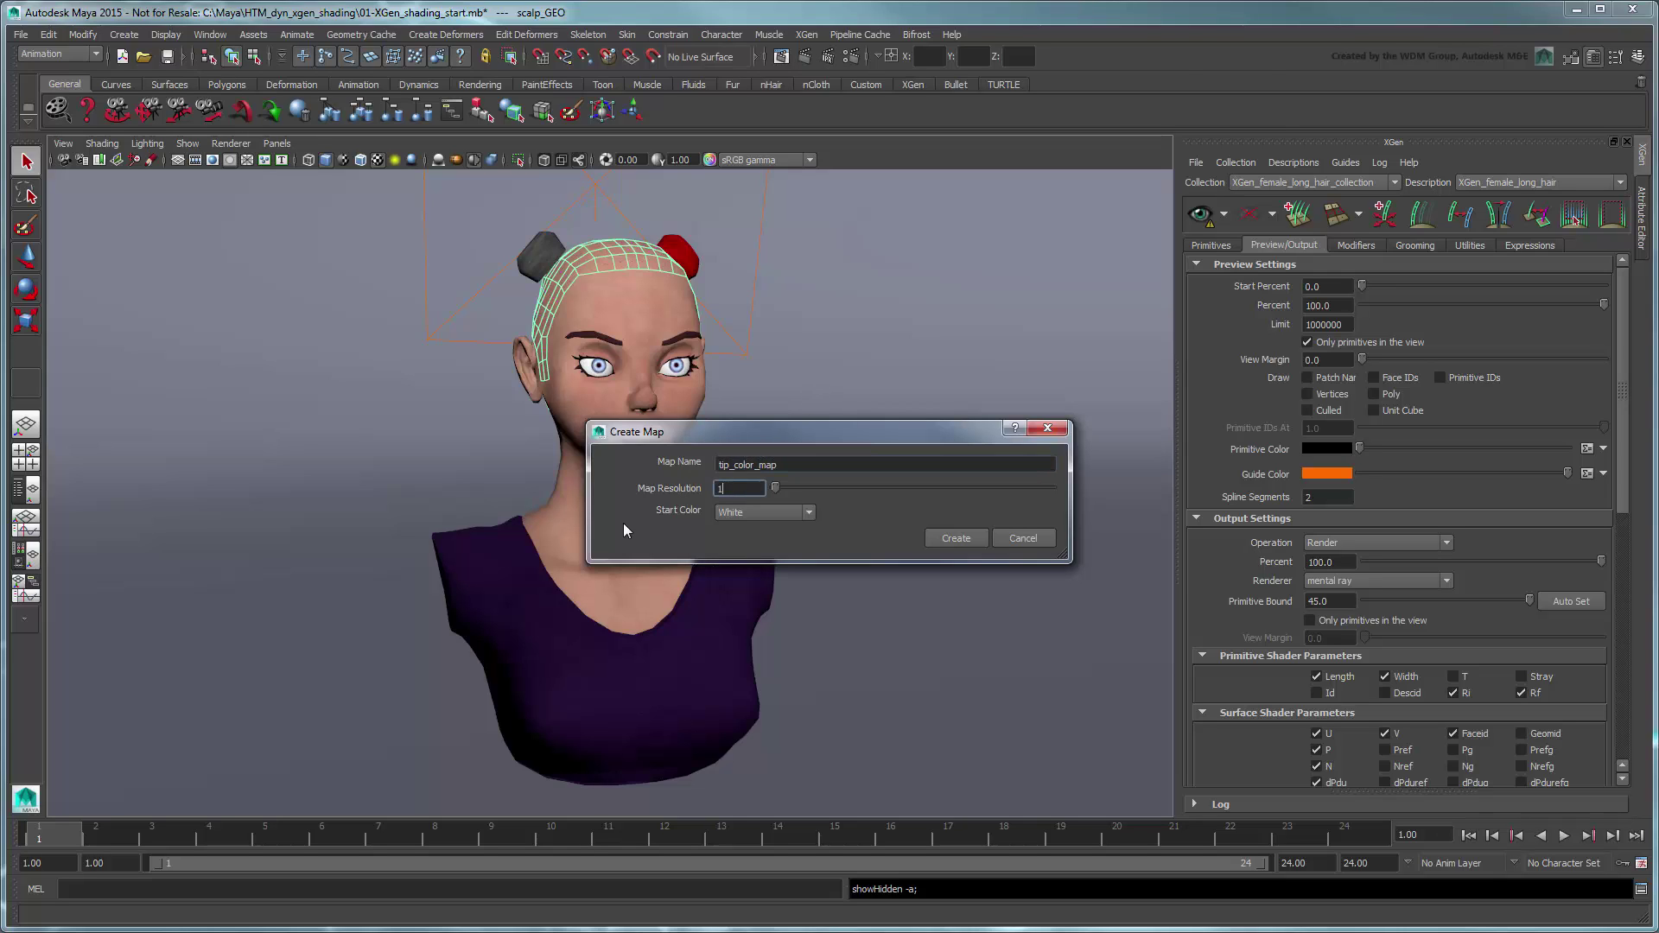
pyautogui.write('5')
pyautogui.click(956, 539)
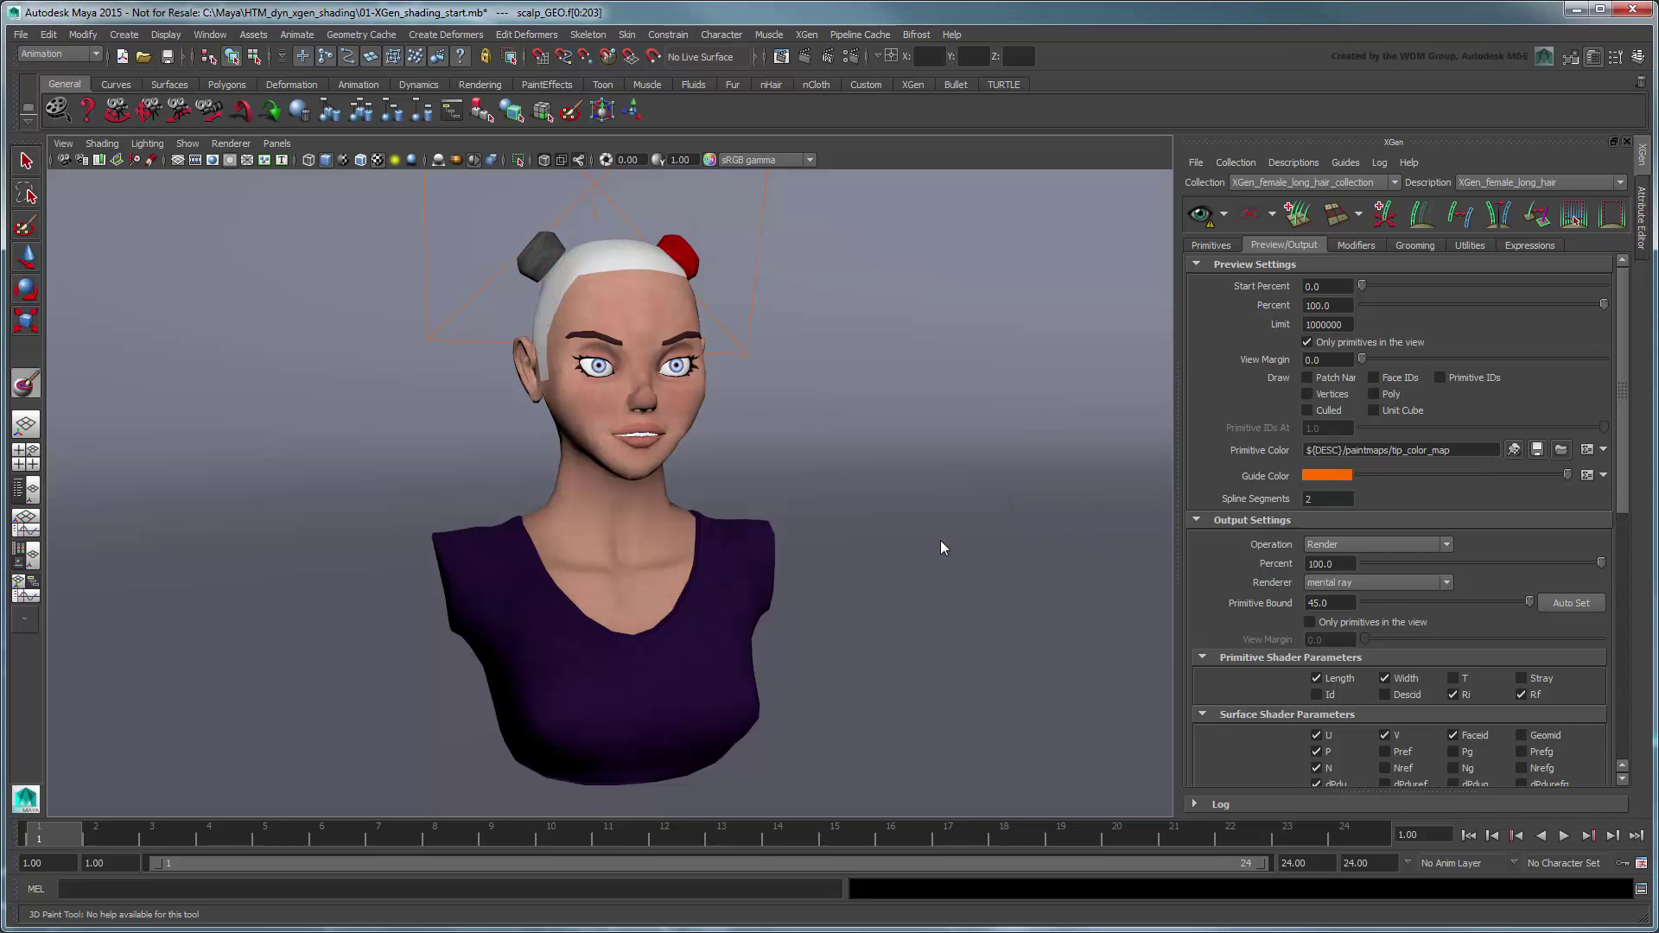
# Flood the scalp's tip_color_map with yellow-green using the 3D Paint tool
pyautogui.scroll(5, 933, 518)
pyautogui.moveTo(852, 367)
pyautogui.keyDown('alt'); pyautogui.mouseDown()
pyautogui.moveTo(824, 589)
pyautogui.moveTo(580, 521)
pyautogui.mouseUp(); pyautogui.keyUp('alt')
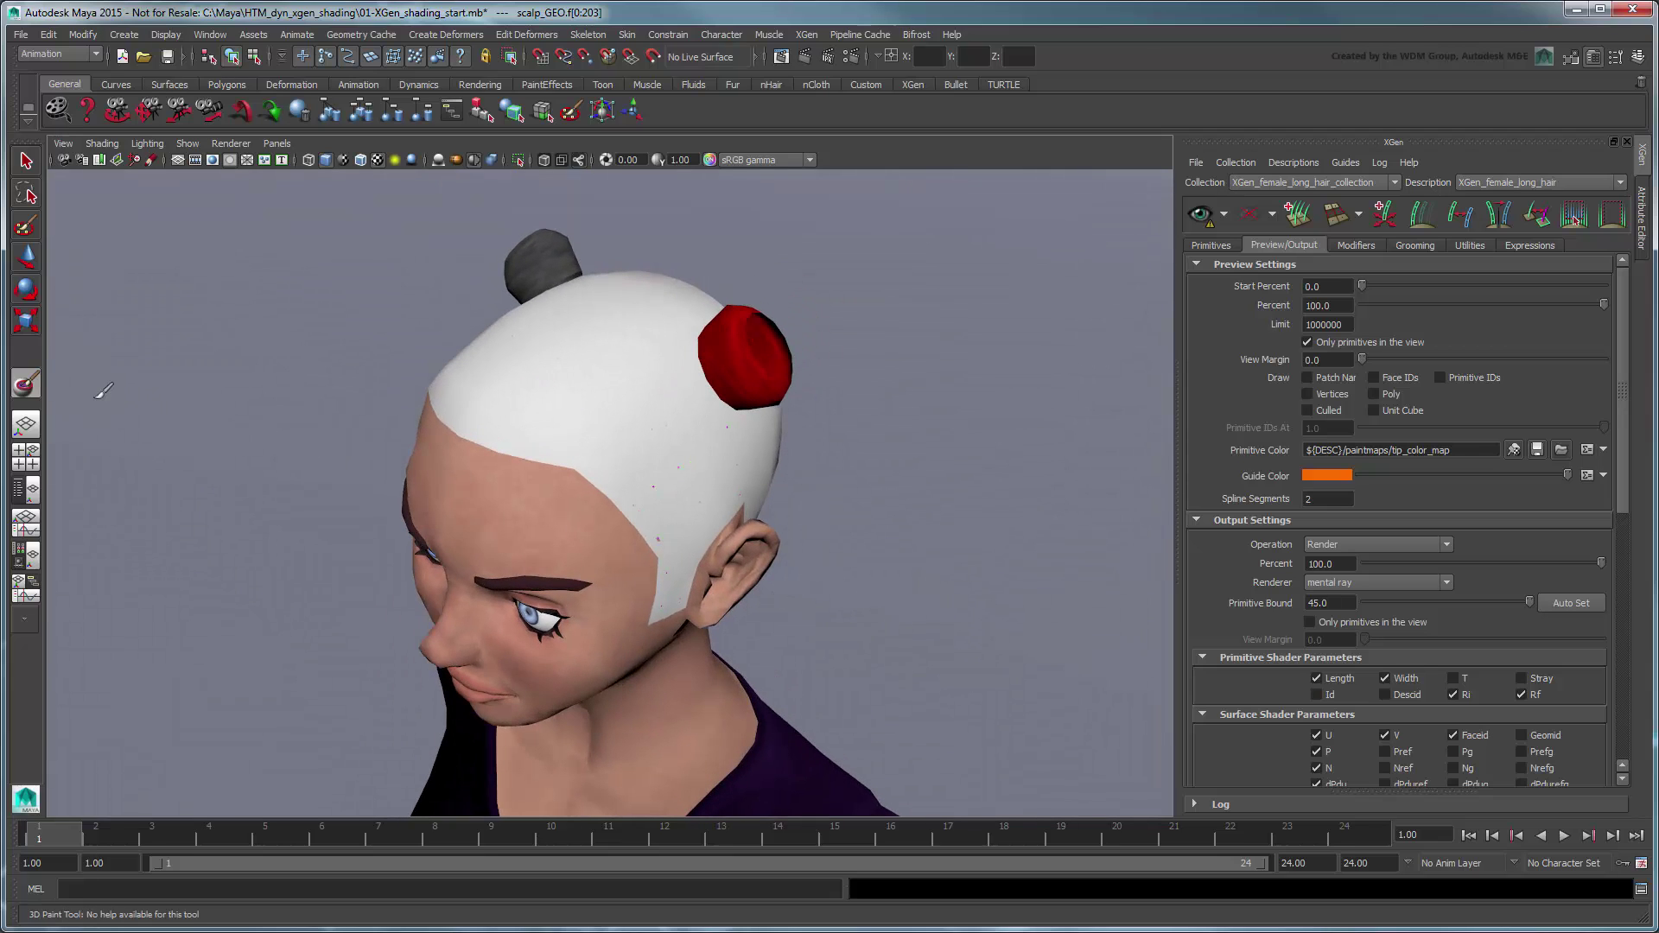
pyautogui.doubleClick(26, 386)
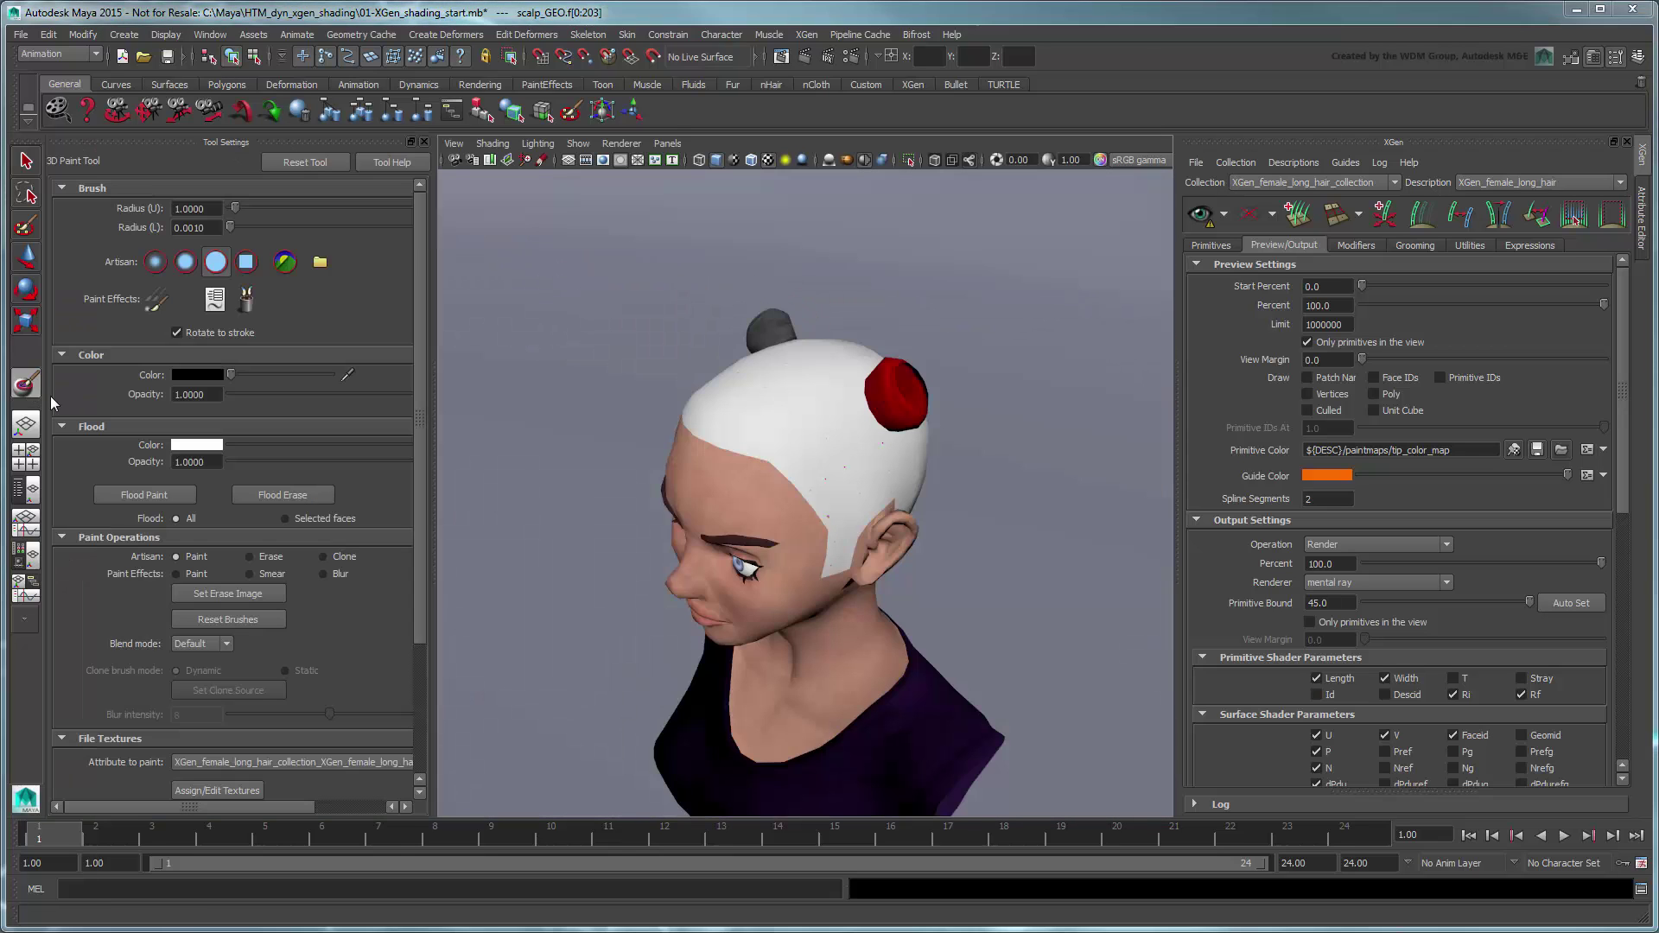
pyautogui.click(176, 444)
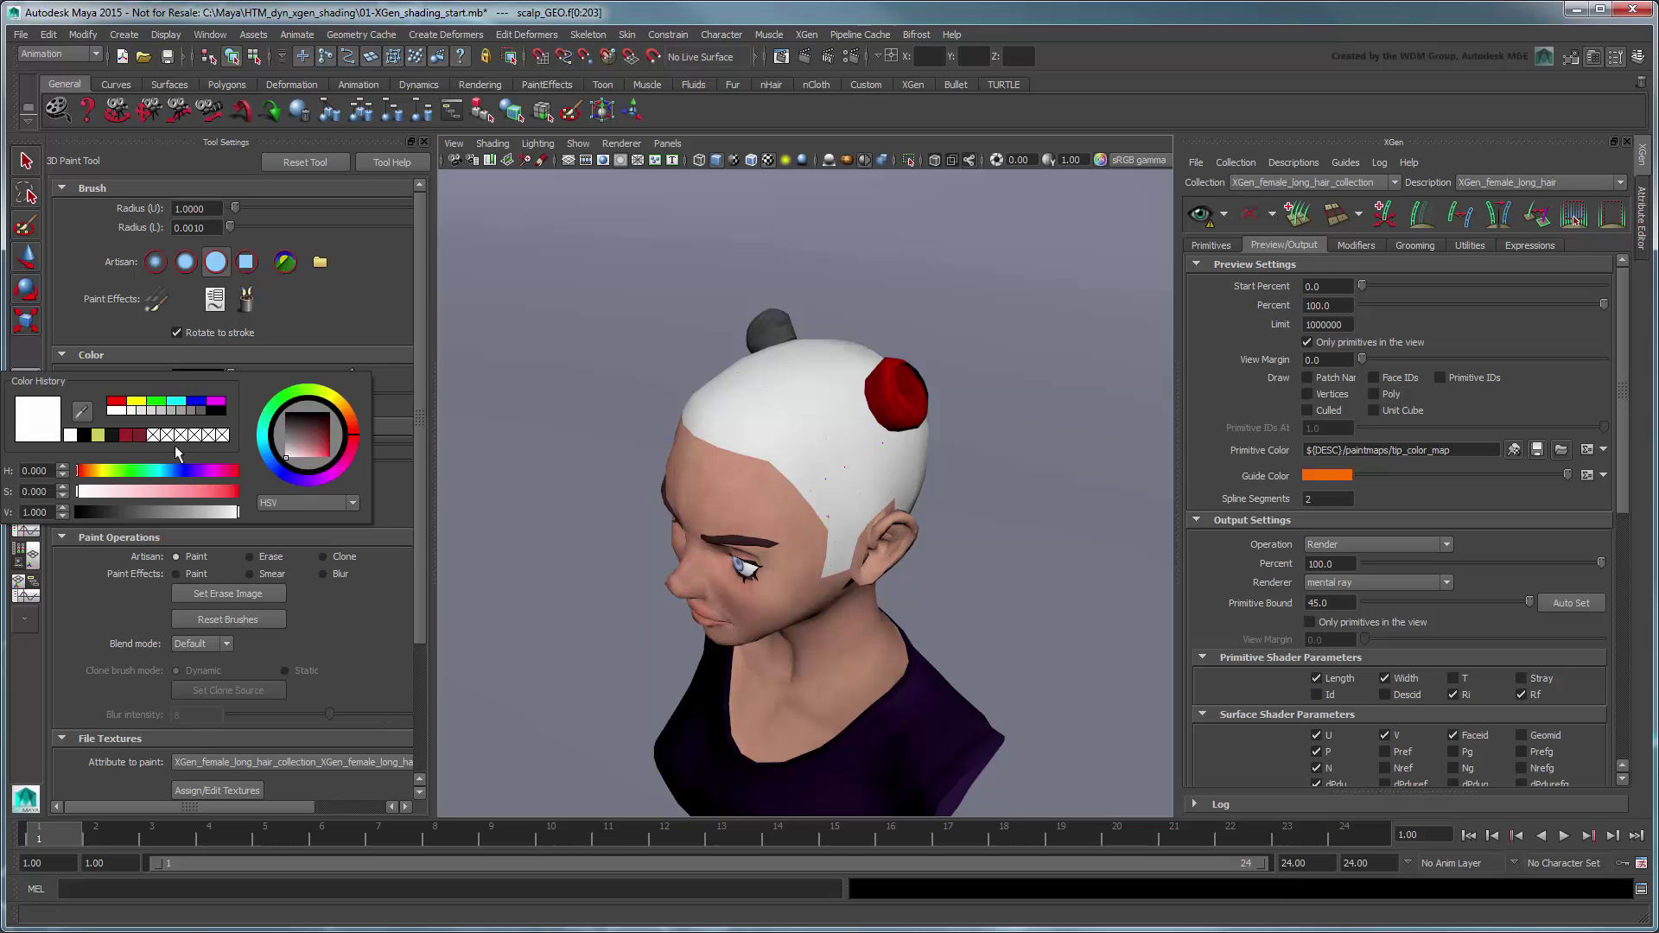
pyautogui.click(97, 438)
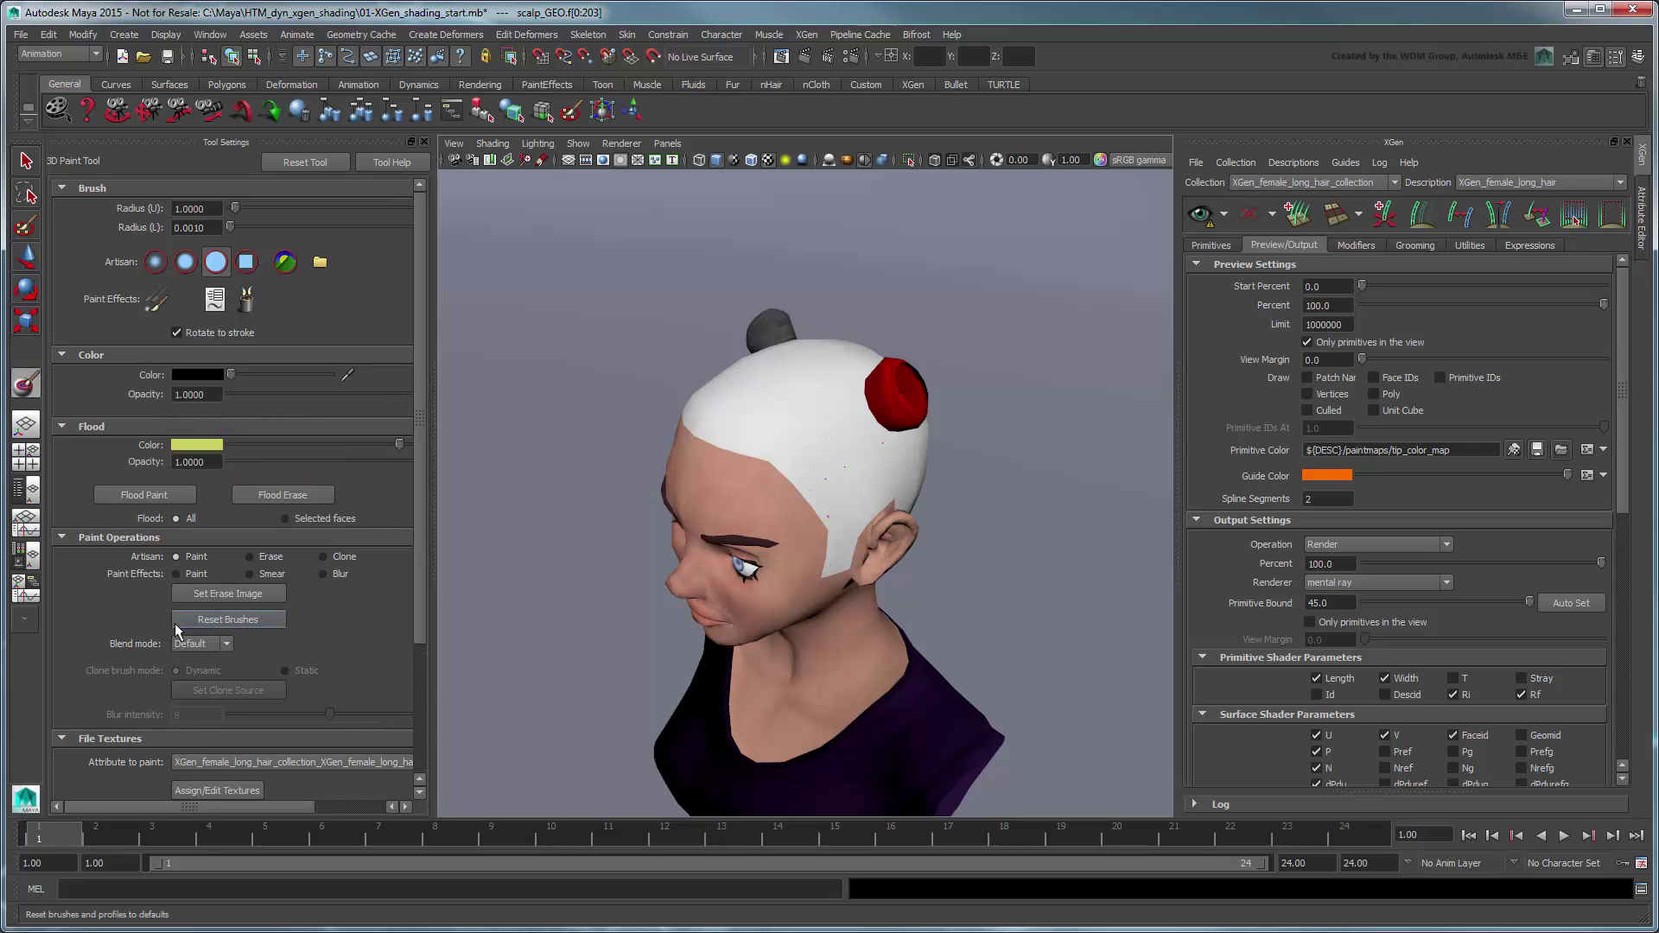
pyautogui.click(144, 495)
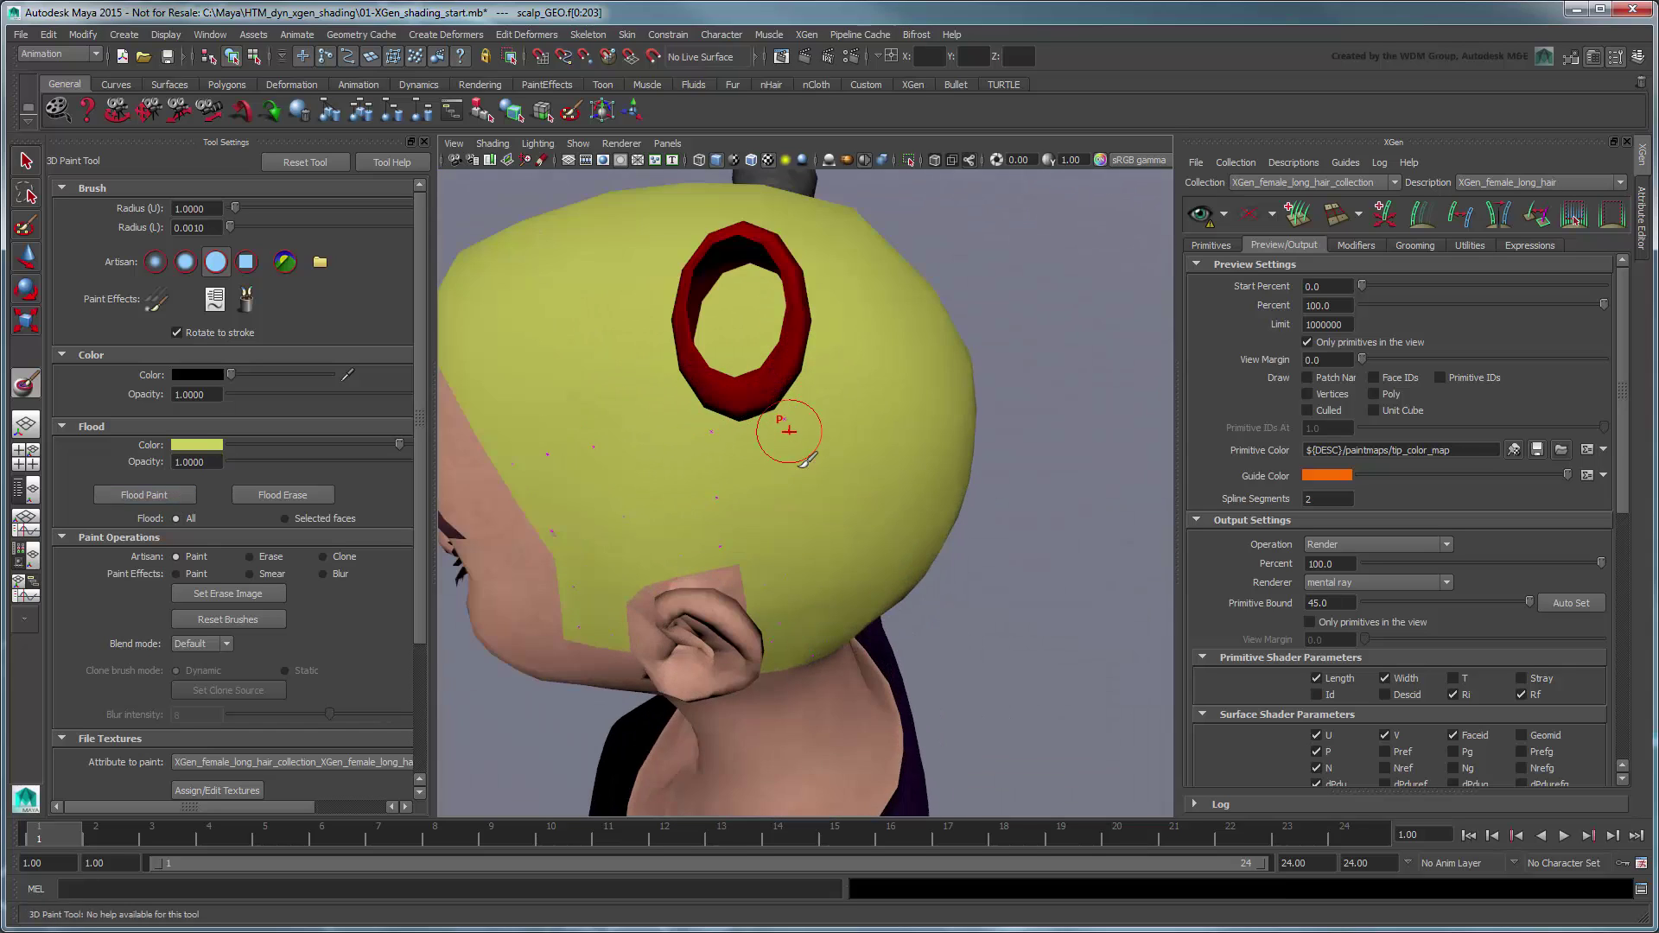
# Paint dark red inside the red ring on one pigtail root
pyautogui.keyDown('alt'); pyautogui.moveTo(789, 431); pyautogui.dragTo(519, 449); pyautogui.keyUp('alt')
pyautogui.click(197, 374)
pyautogui.click(151, 331)
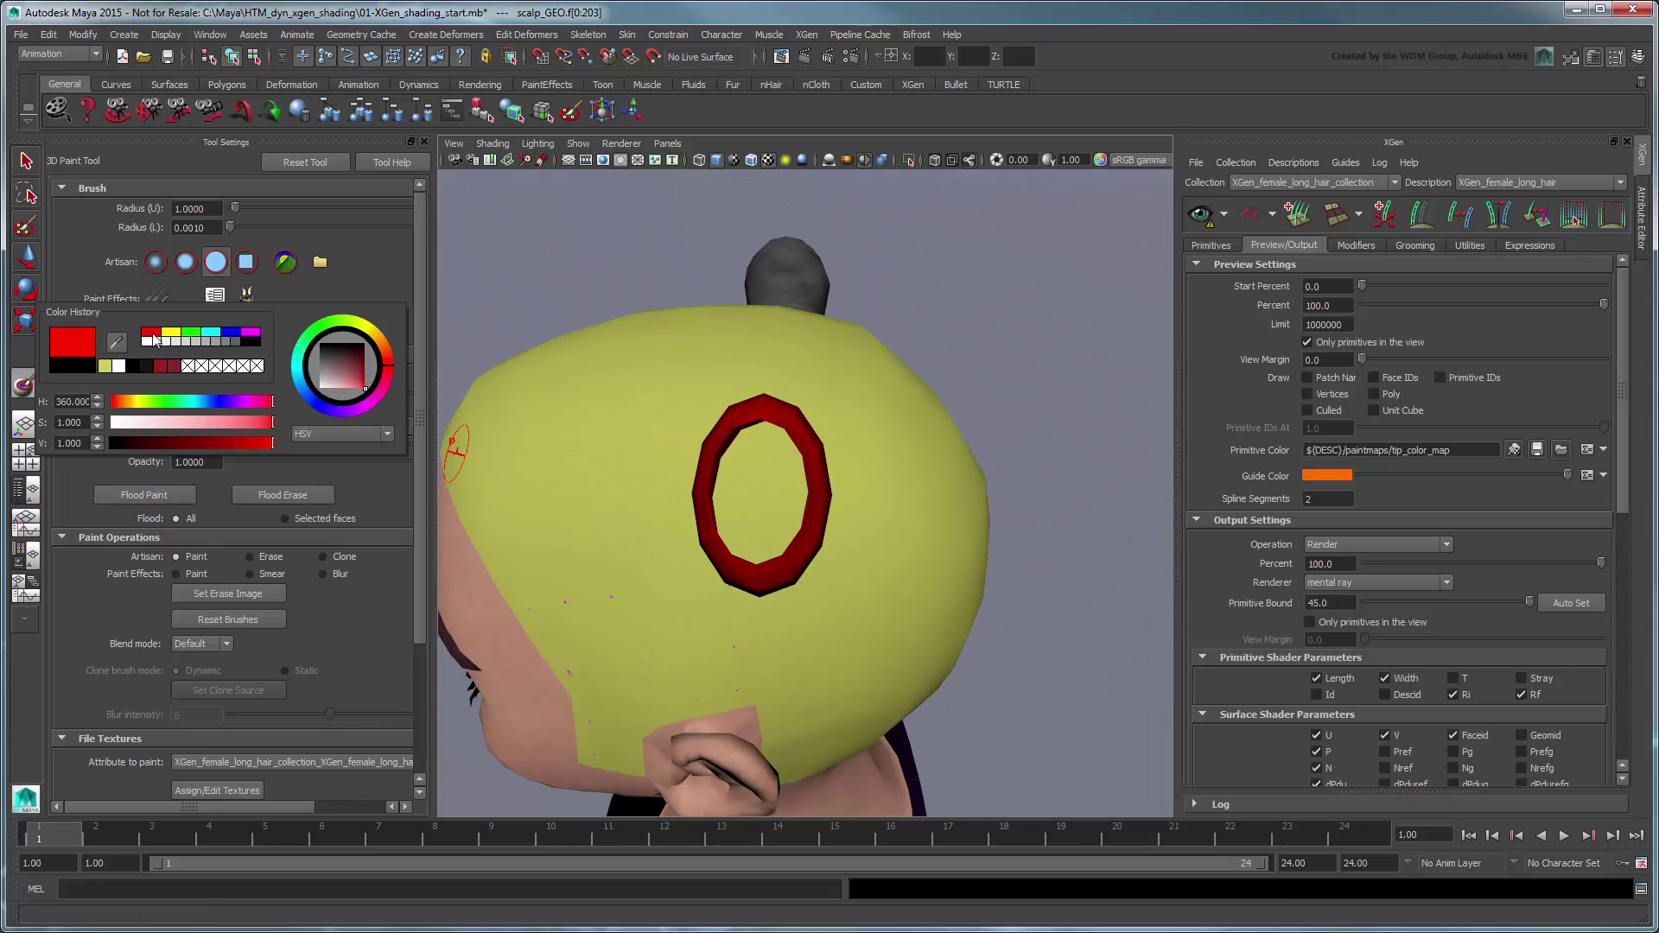
pyautogui.moveTo(273, 443); pyautogui.dragTo(212, 464)
pyautogui.moveTo(726, 522)
pyautogui.mouseDown()
pyautogui.moveTo(760, 481)
pyautogui.moveTo(784, 482)
pyautogui.moveTo(763, 526)
pyautogui.moveTo(852, 593)
pyautogui.moveTo(851, 615)
pyautogui.mouseUp()
# Paint black inside the other pigtail's ring
pyautogui.click(197, 374)
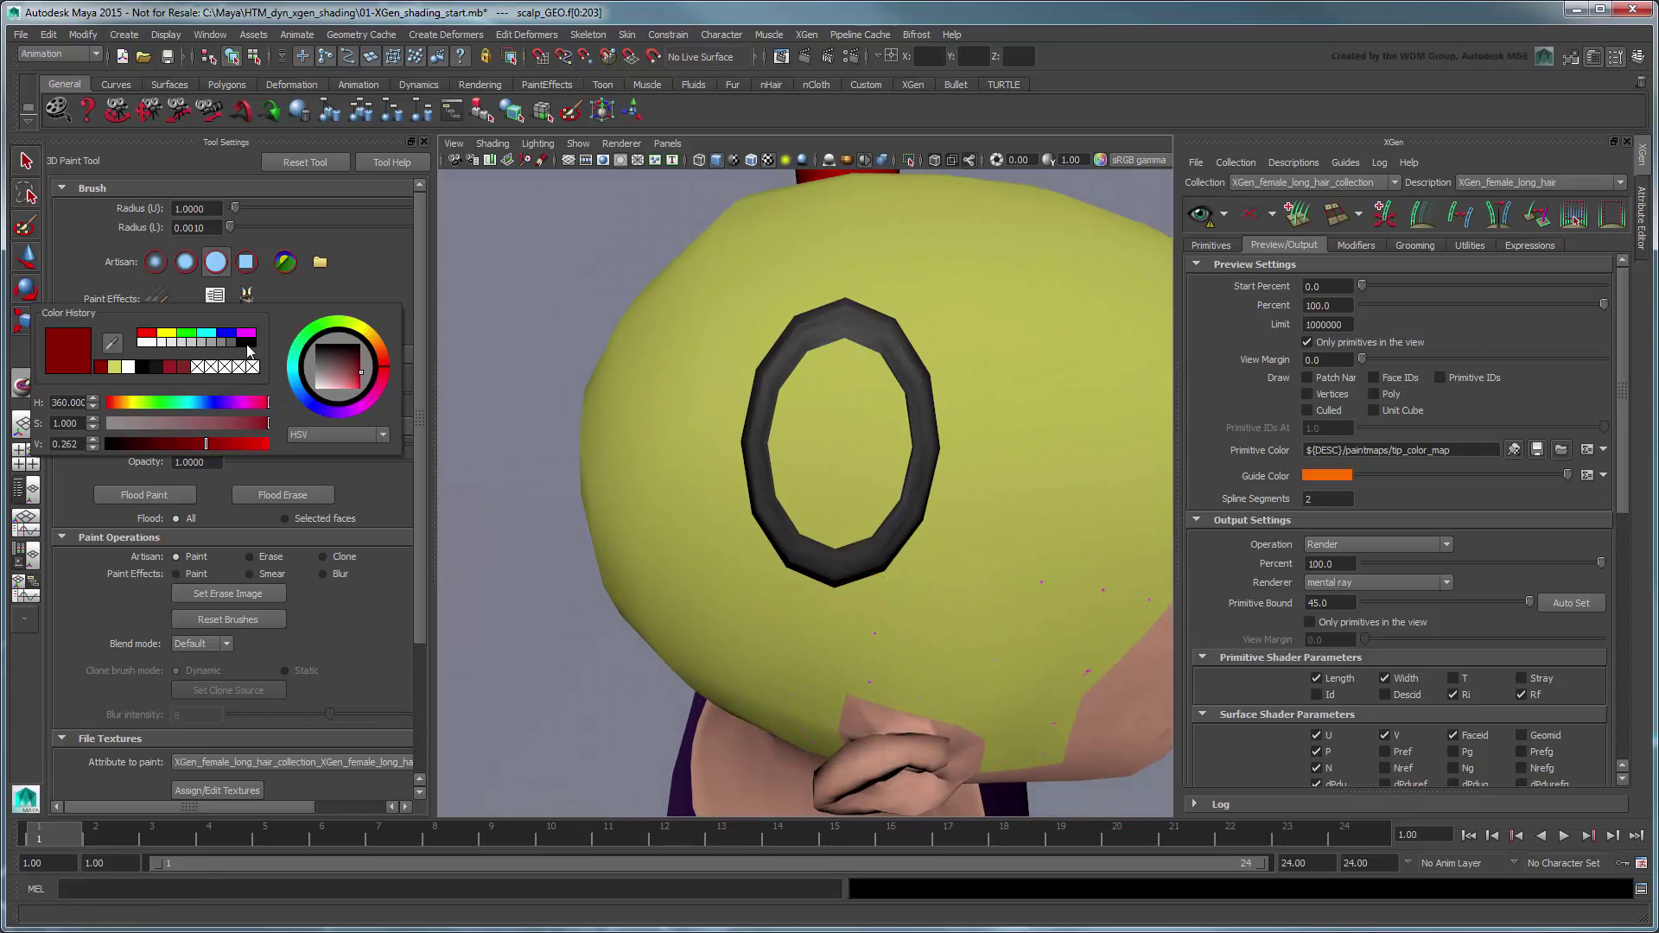
pyautogui.click(138, 423)
pyautogui.moveTo(816, 506)
pyautogui.mouseDown()
pyautogui.moveTo(852, 500)
pyautogui.moveTo(887, 444)
pyautogui.moveTo(743, 484)
pyautogui.moveTo(899, 504)
pyautogui.moveTo(941, 471)
pyautogui.mouseUp()
pyautogui.scroll(-5, 799, 445)
pyautogui.scroll(-5, 743, 484)
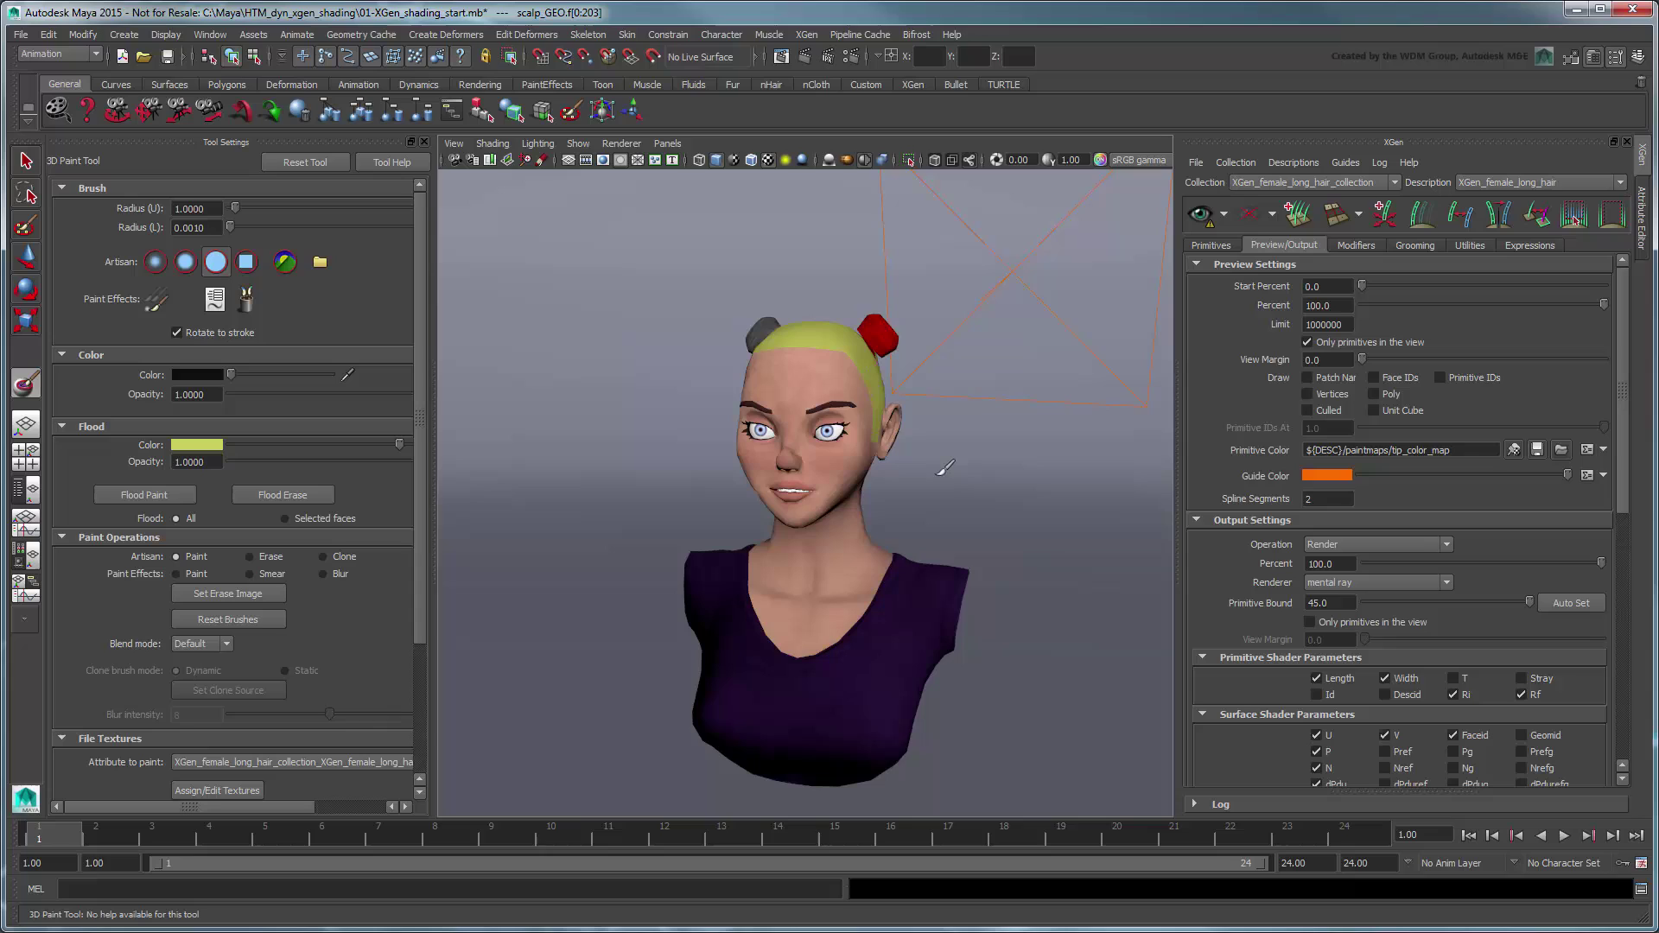
# Close Tool Settings and refresh the XGen preview to show the painted hair colours
pyautogui.click(424, 141)
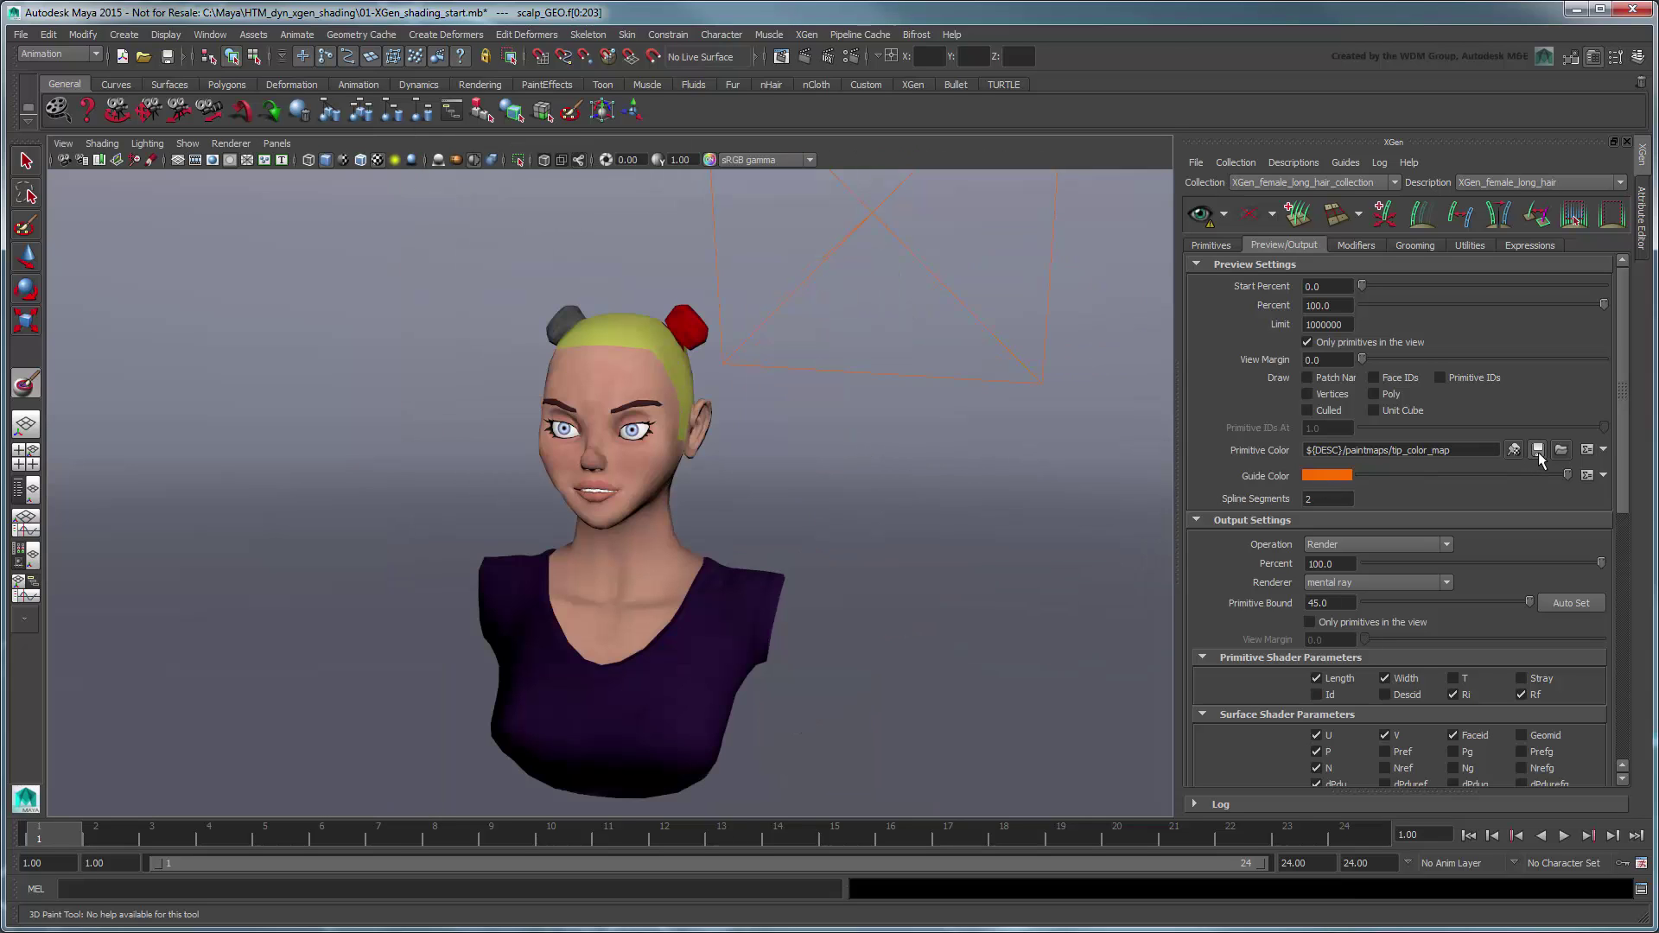
pyautogui.click(1201, 215)
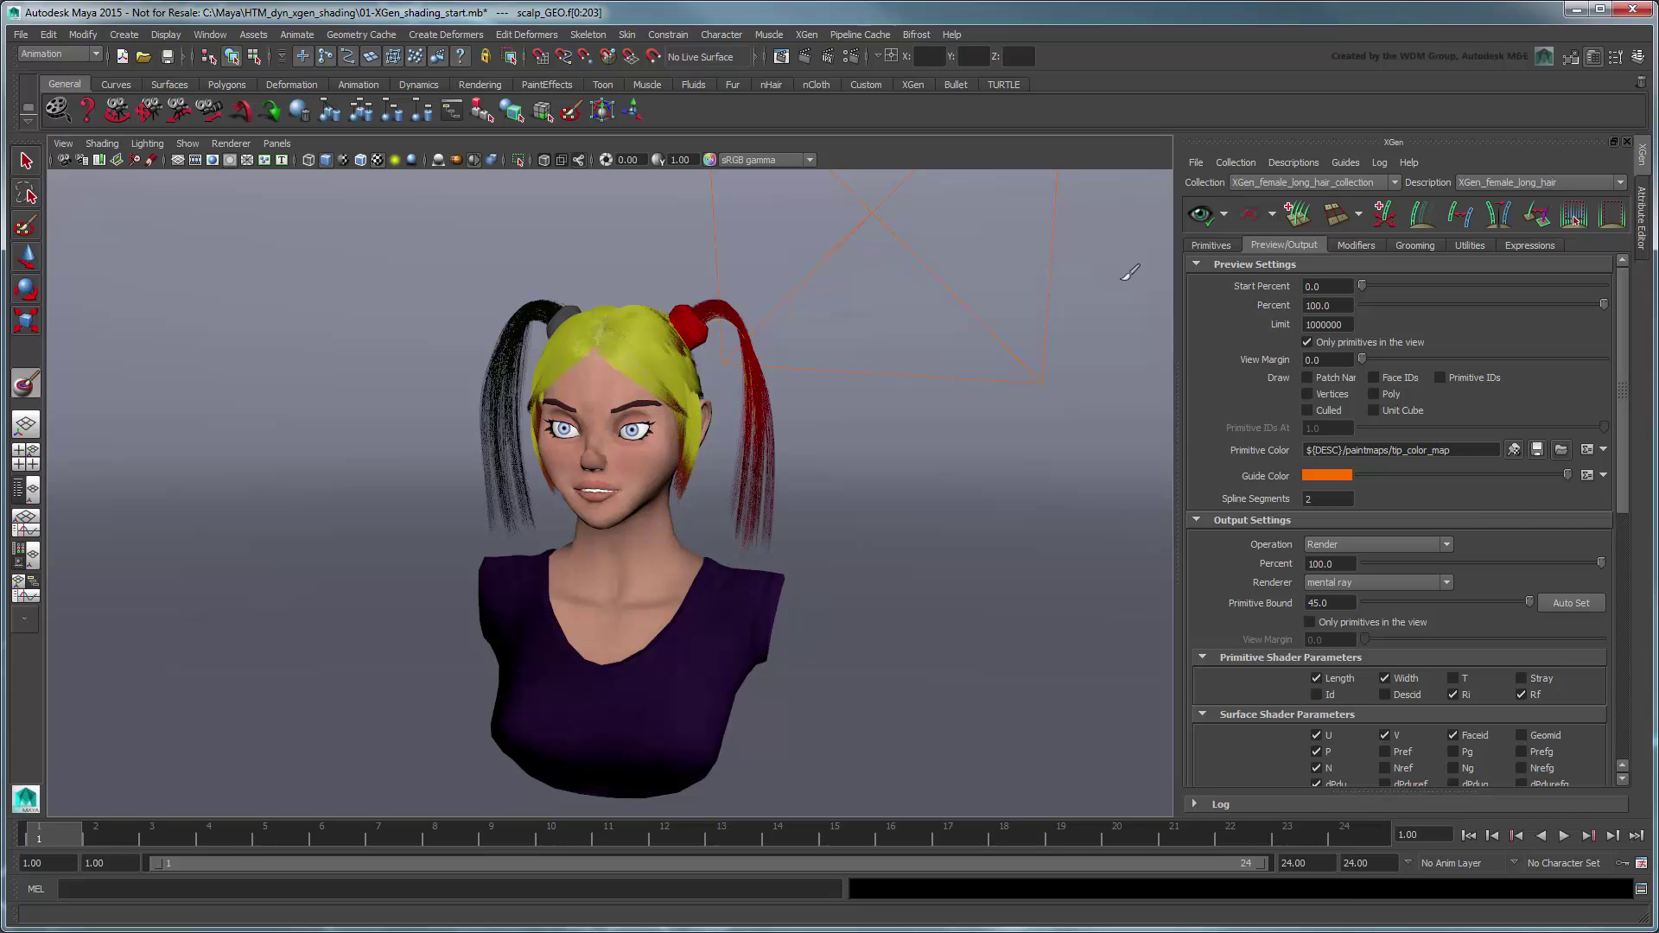
# Replace the Primitive Color expression with the Global > UI color_gray sample (0.5, 0.5, 0.5)
pyautogui.click(1587, 451)
pyautogui.moveTo(652, 557); pyautogui.dragTo(616, 503)
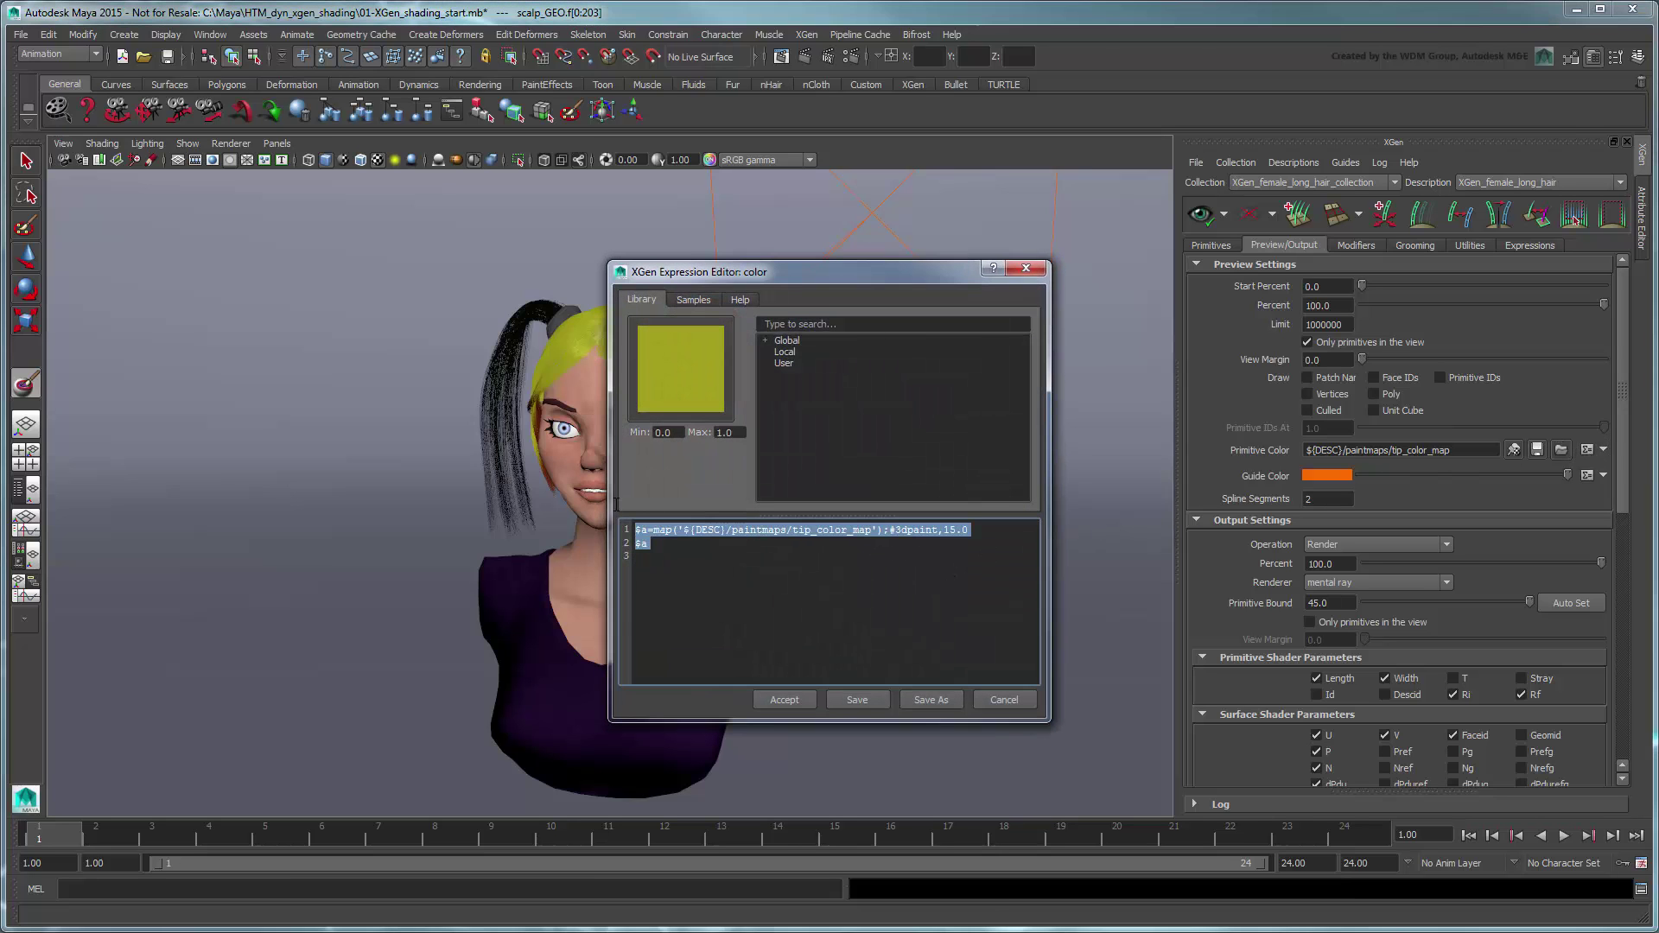
pyautogui.press('Delete')
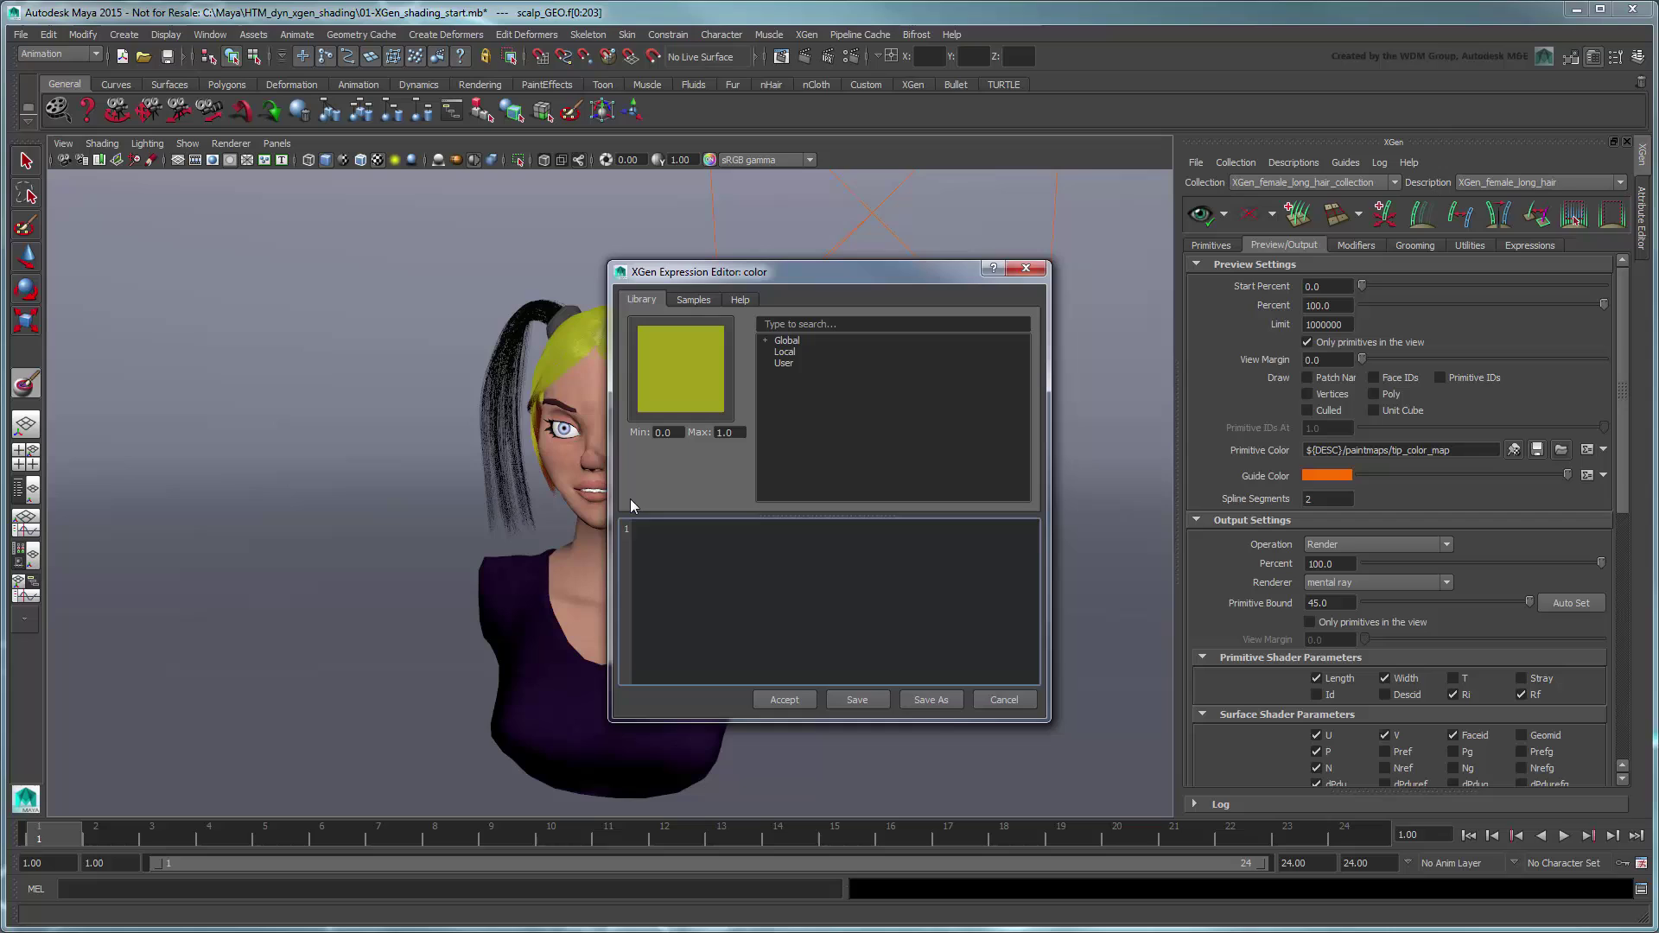
pyautogui.click(686, 301)
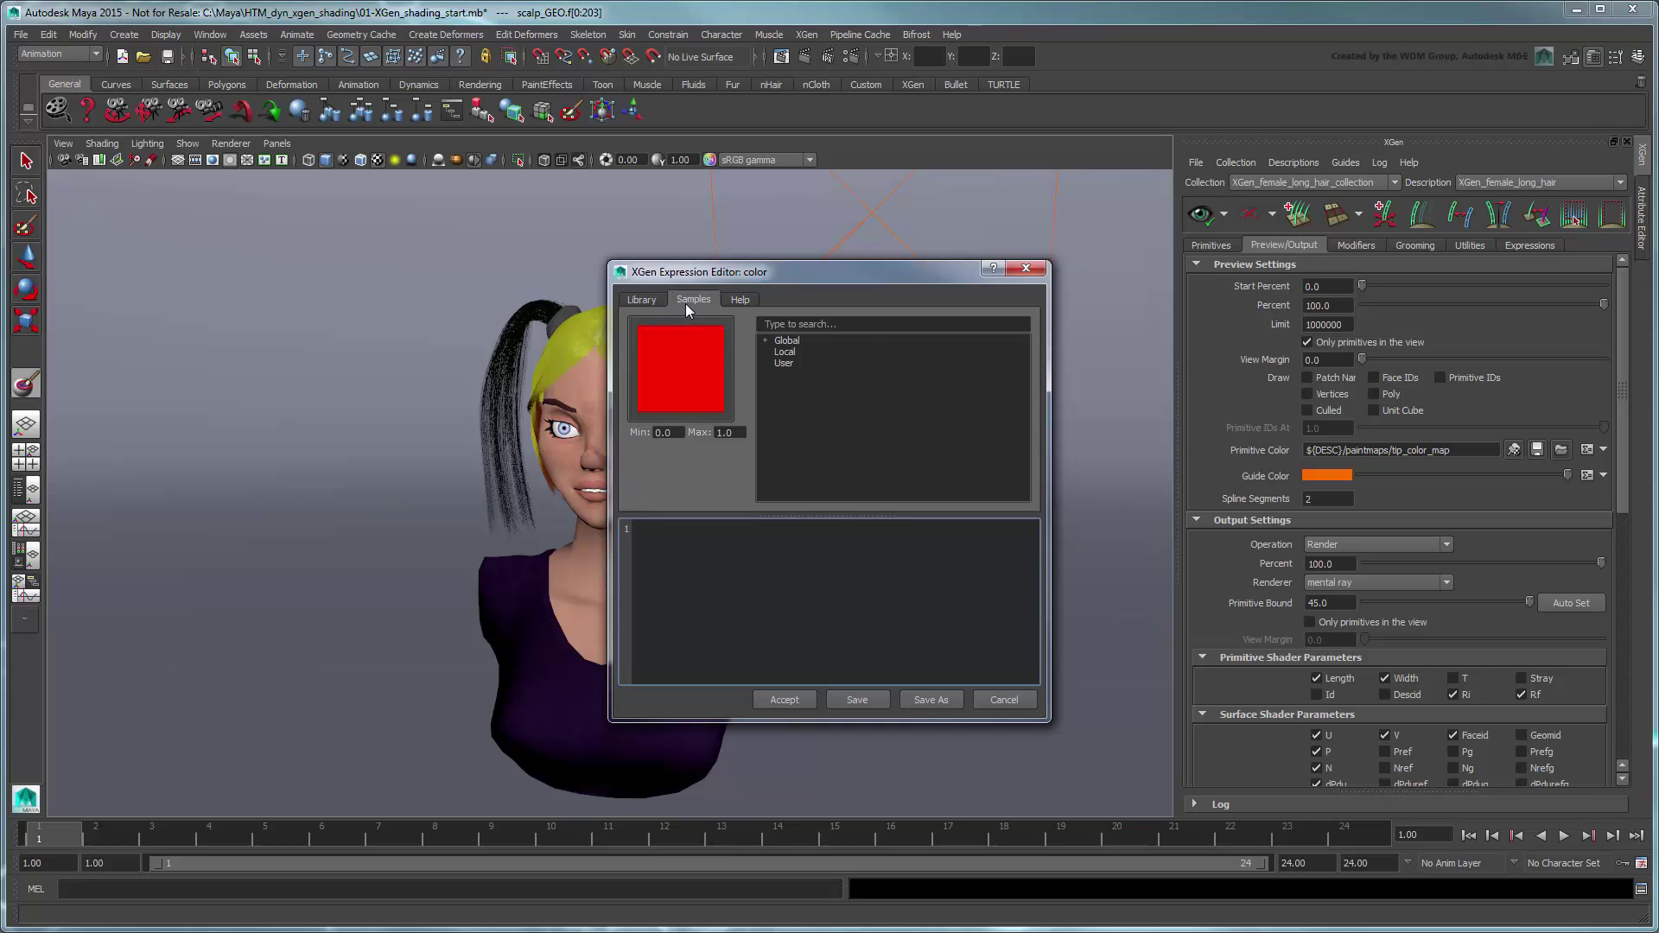
pyautogui.click(765, 340)
pyautogui.click(782, 419)
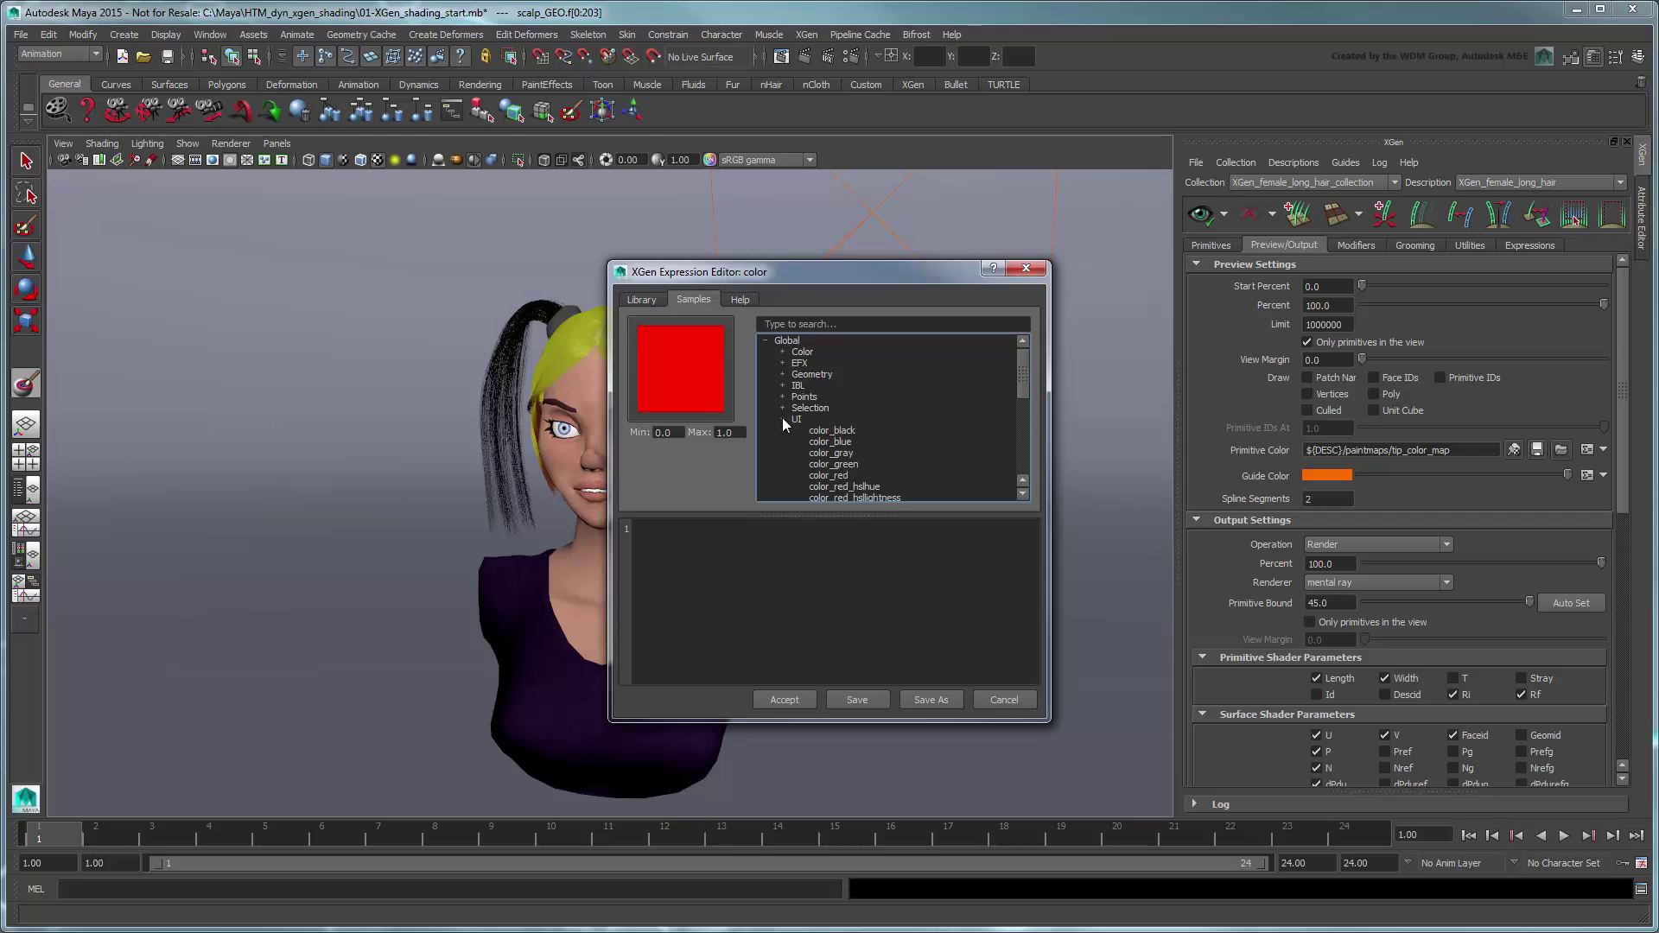
pyautogui.click(830, 451)
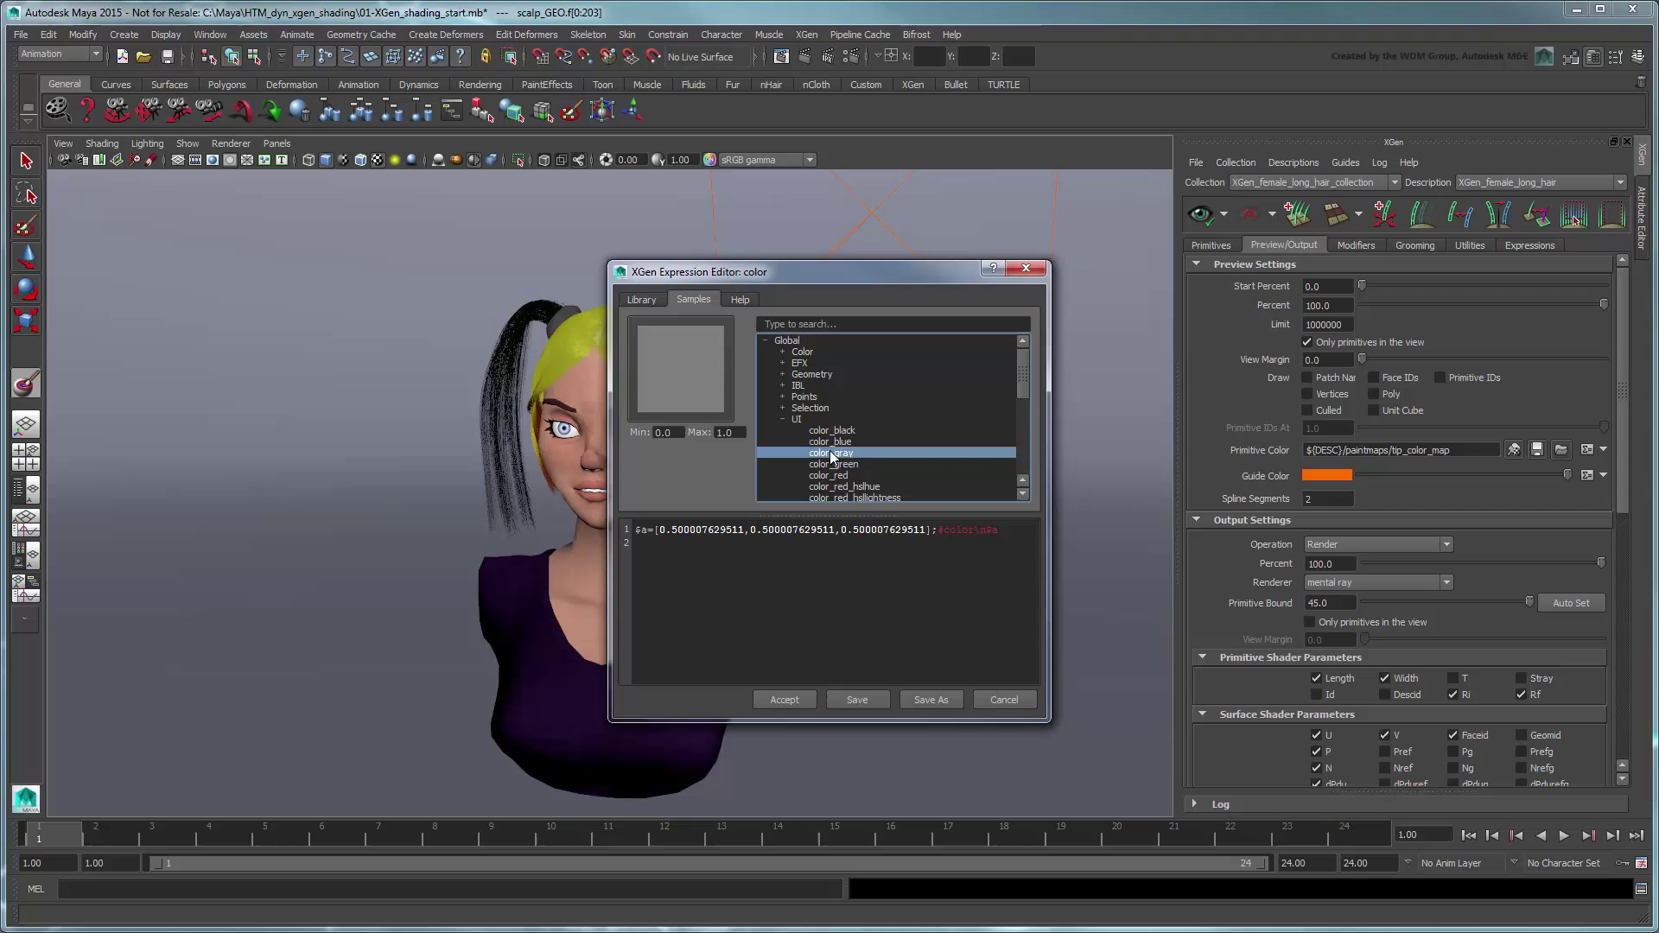
pyautogui.click(782, 699)
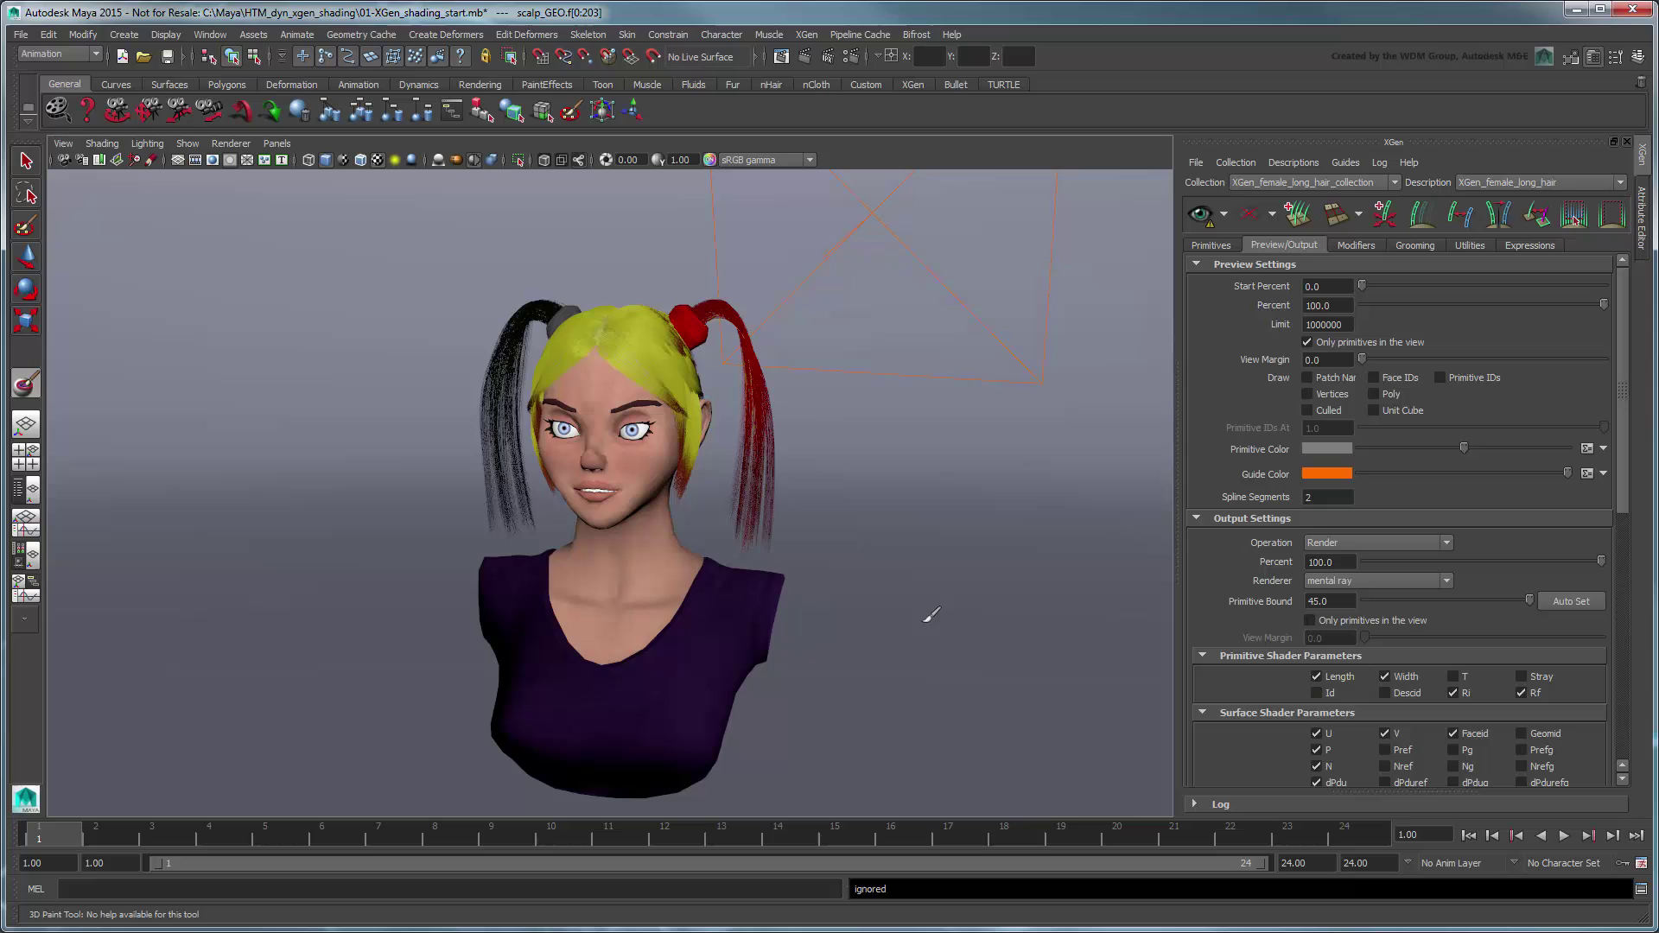
# Map a new xgen_ptex_lookup node into hair_ramp's red Selected Color entry
pyautogui.click(467, 803)
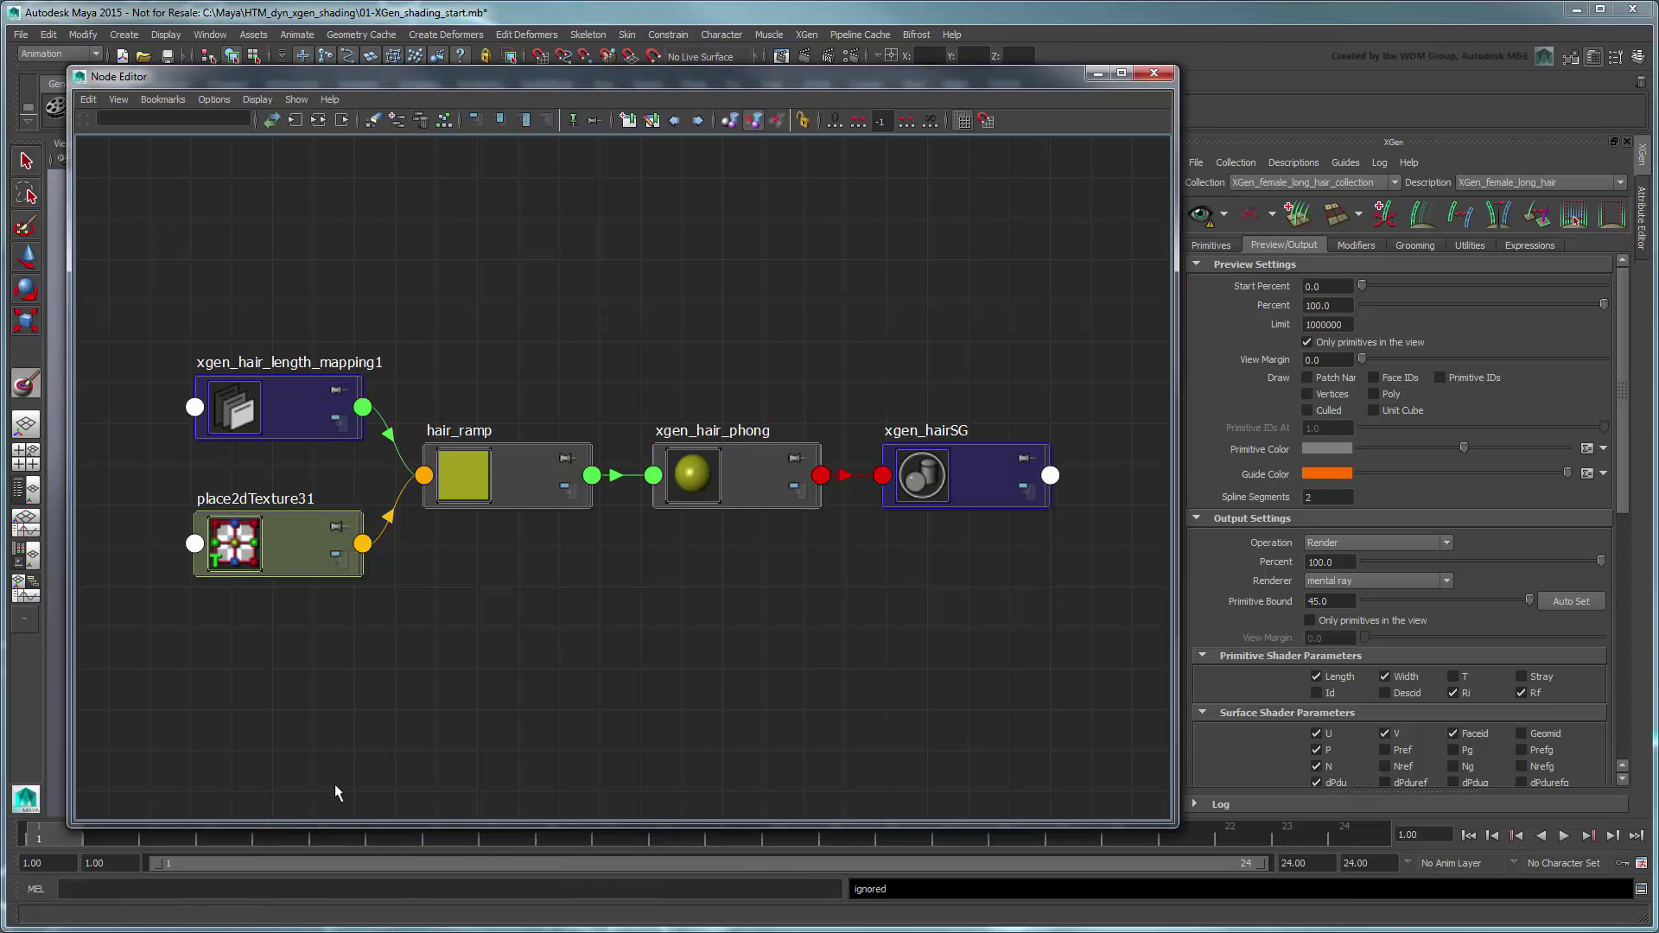
pyautogui.click(482, 492)
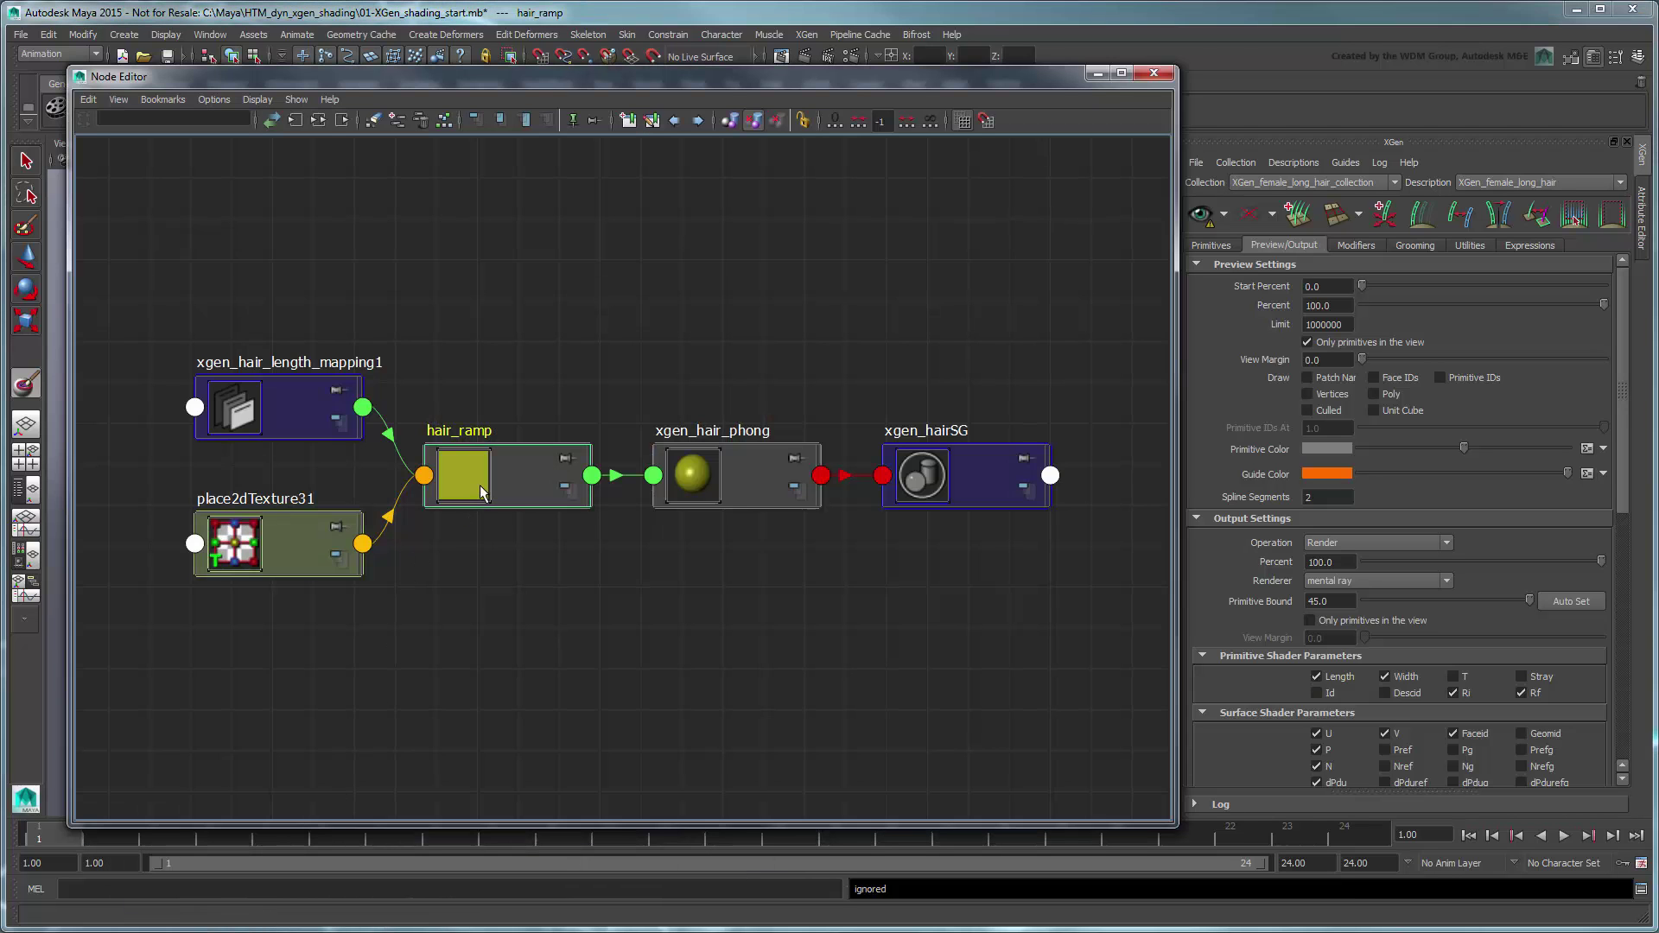
pyautogui.click(1641, 226)
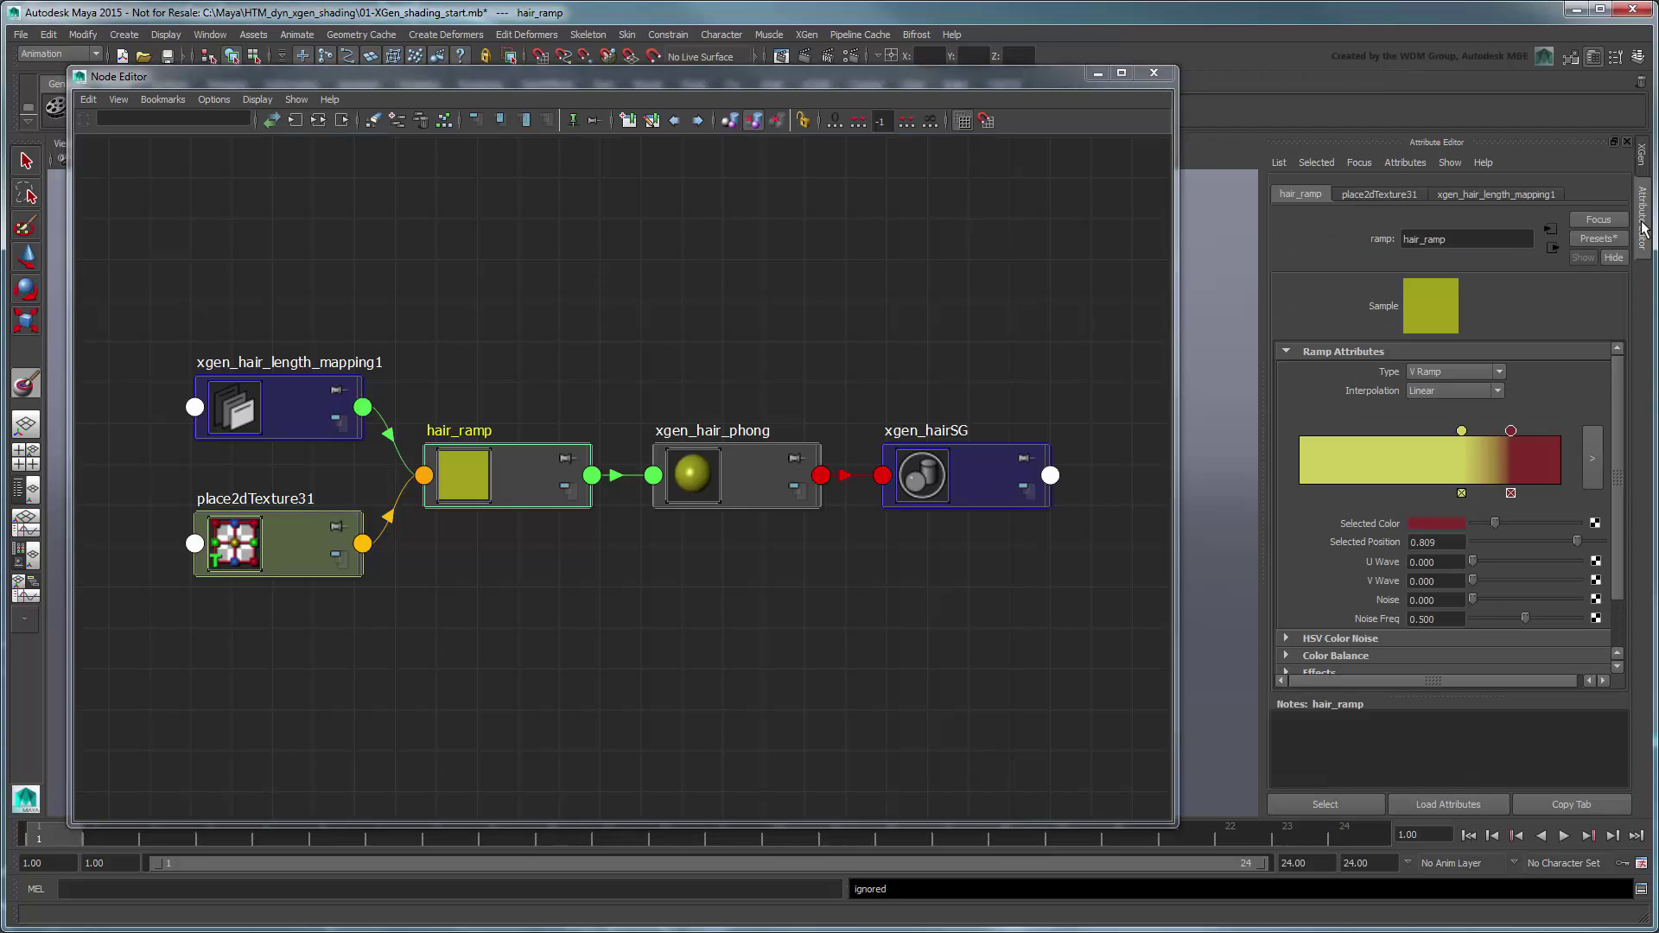
pyautogui.click(1595, 525)
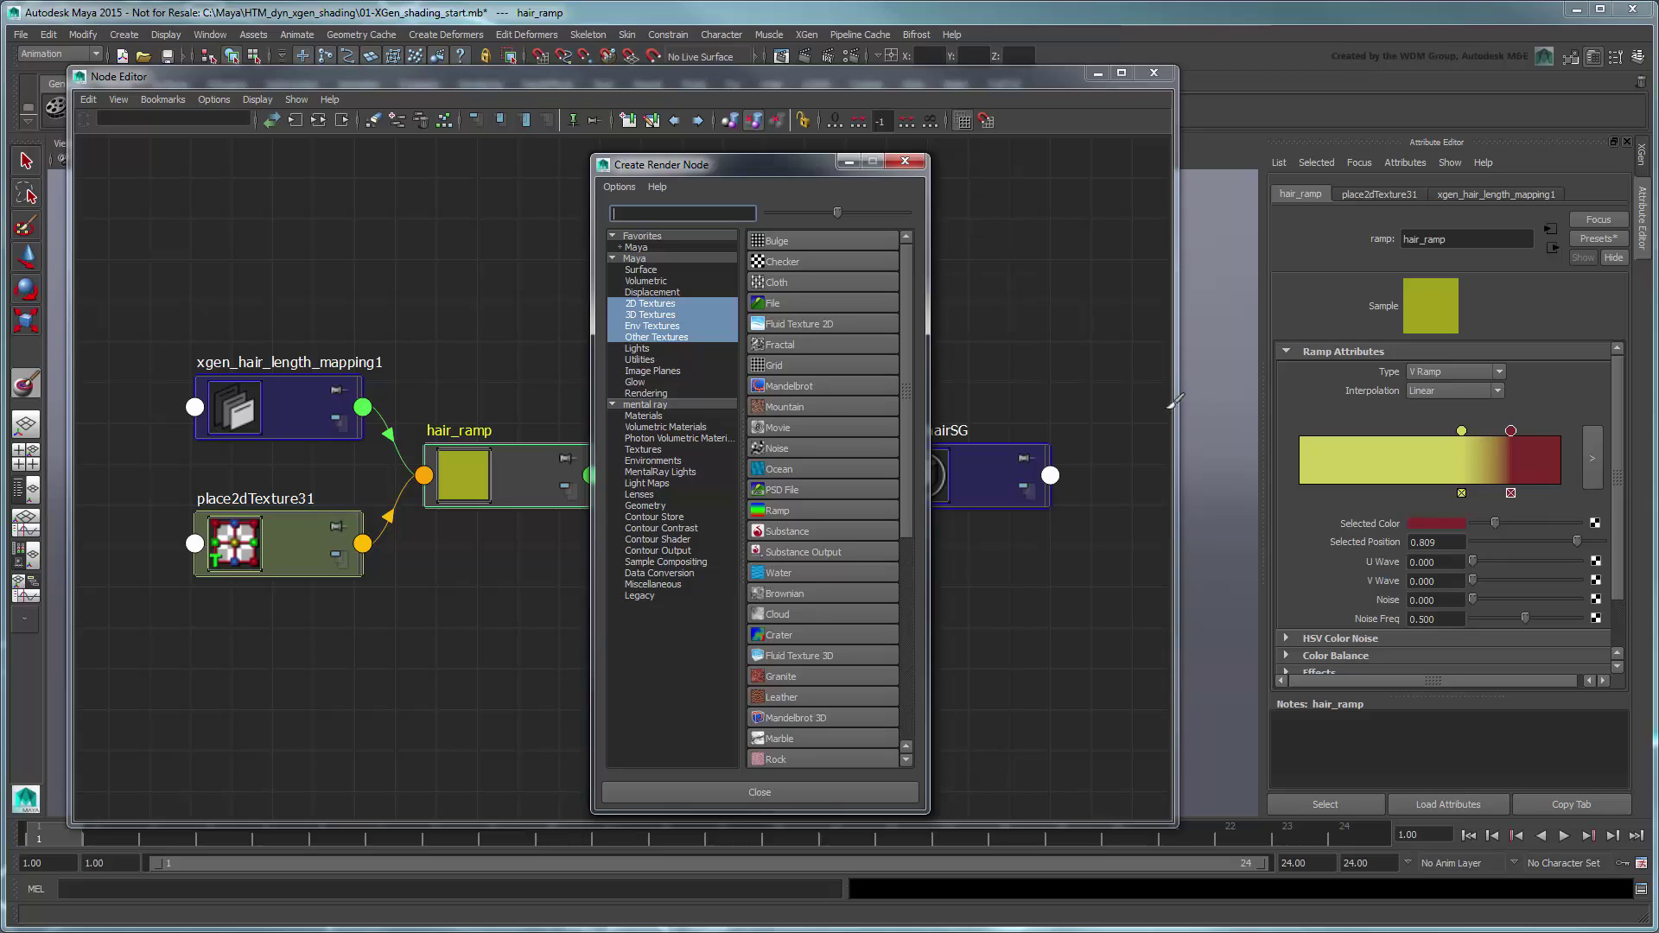
pyautogui.click(691, 405)
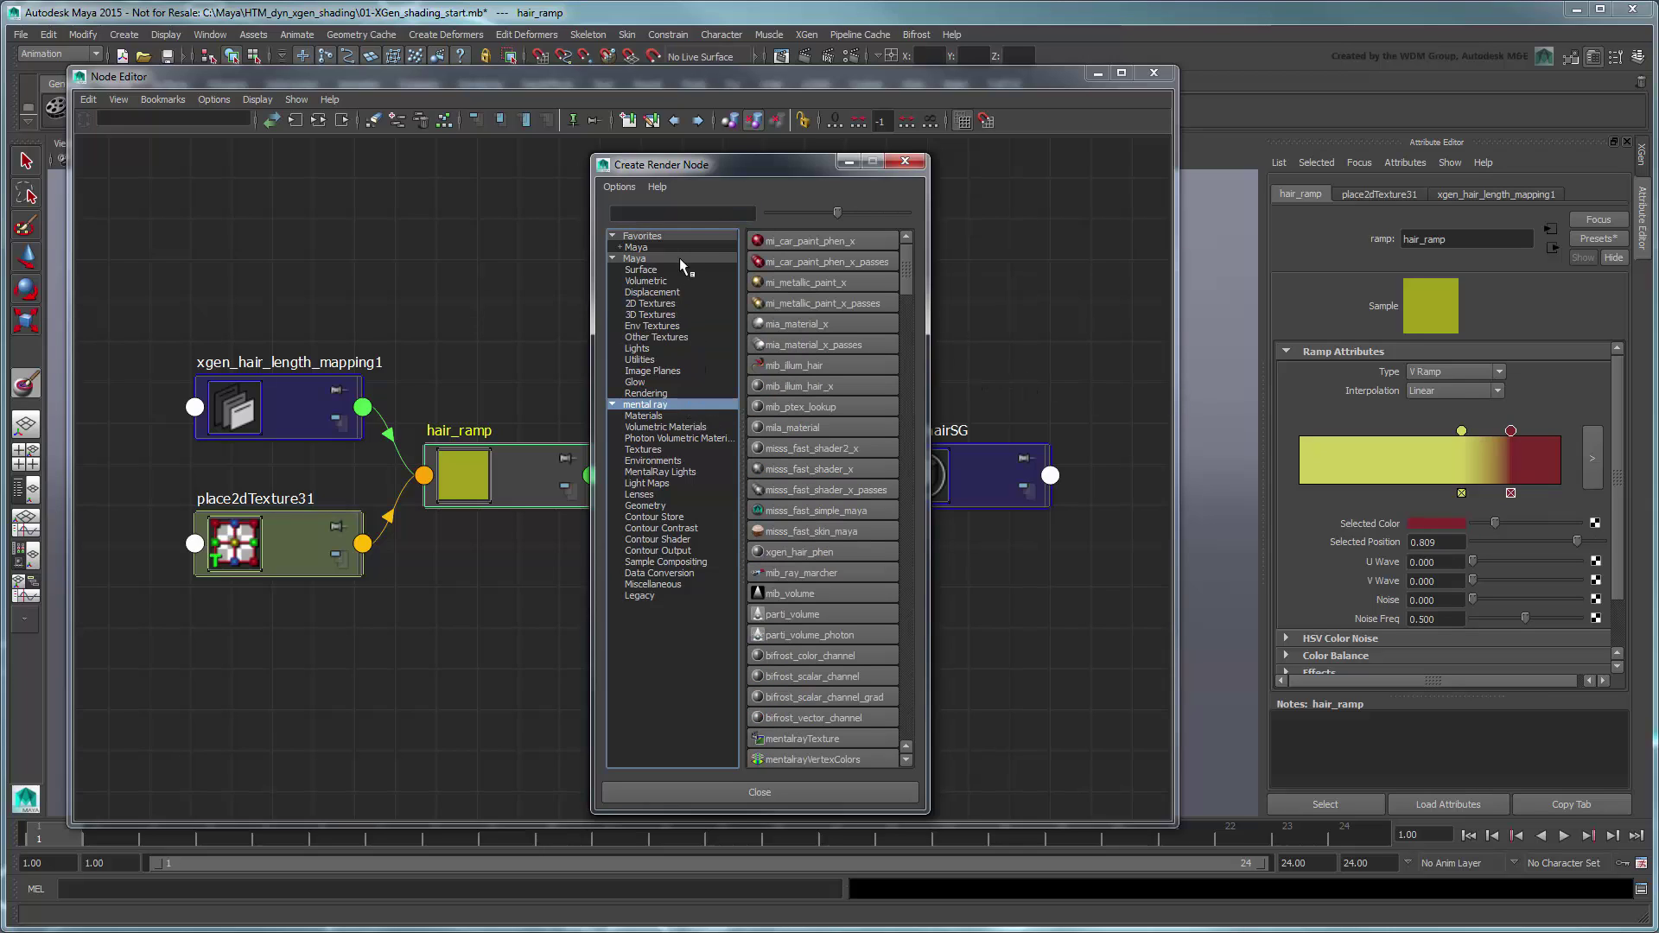
pyautogui.click(672, 214)
pyautogui.write('xgen')
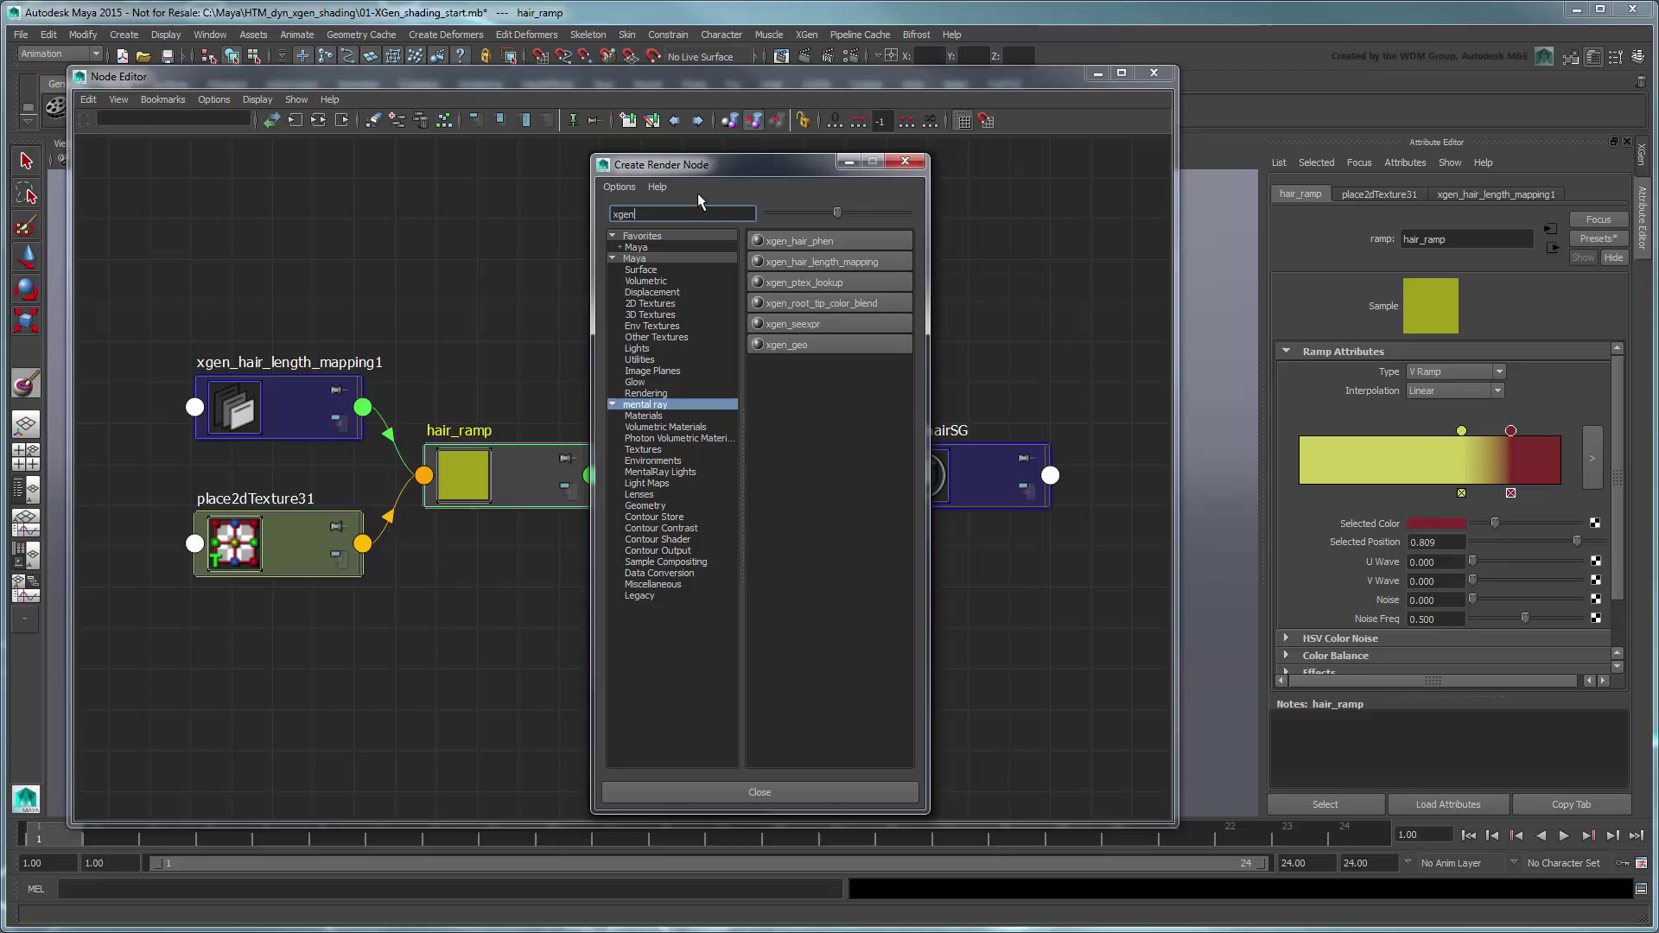
pyautogui.click(864, 284)
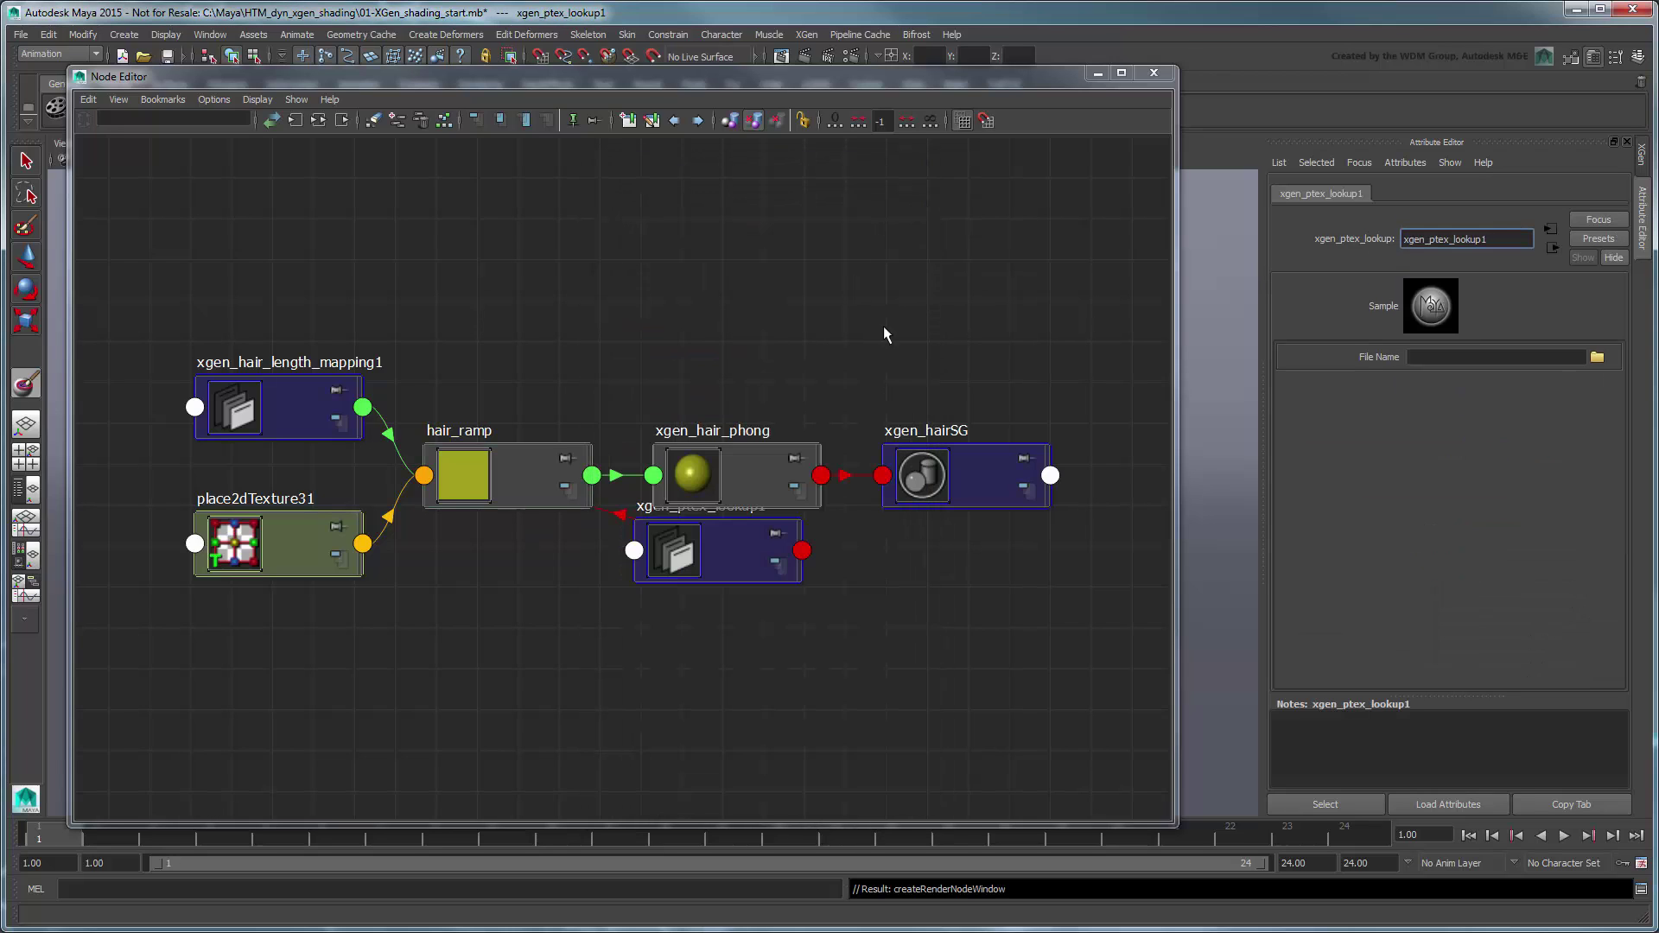
# Load paintmaps/tip_color_map/scalp_GEO.ptx into xgen_ptex_lookup1's File Name
pyautogui.click(1596, 357)
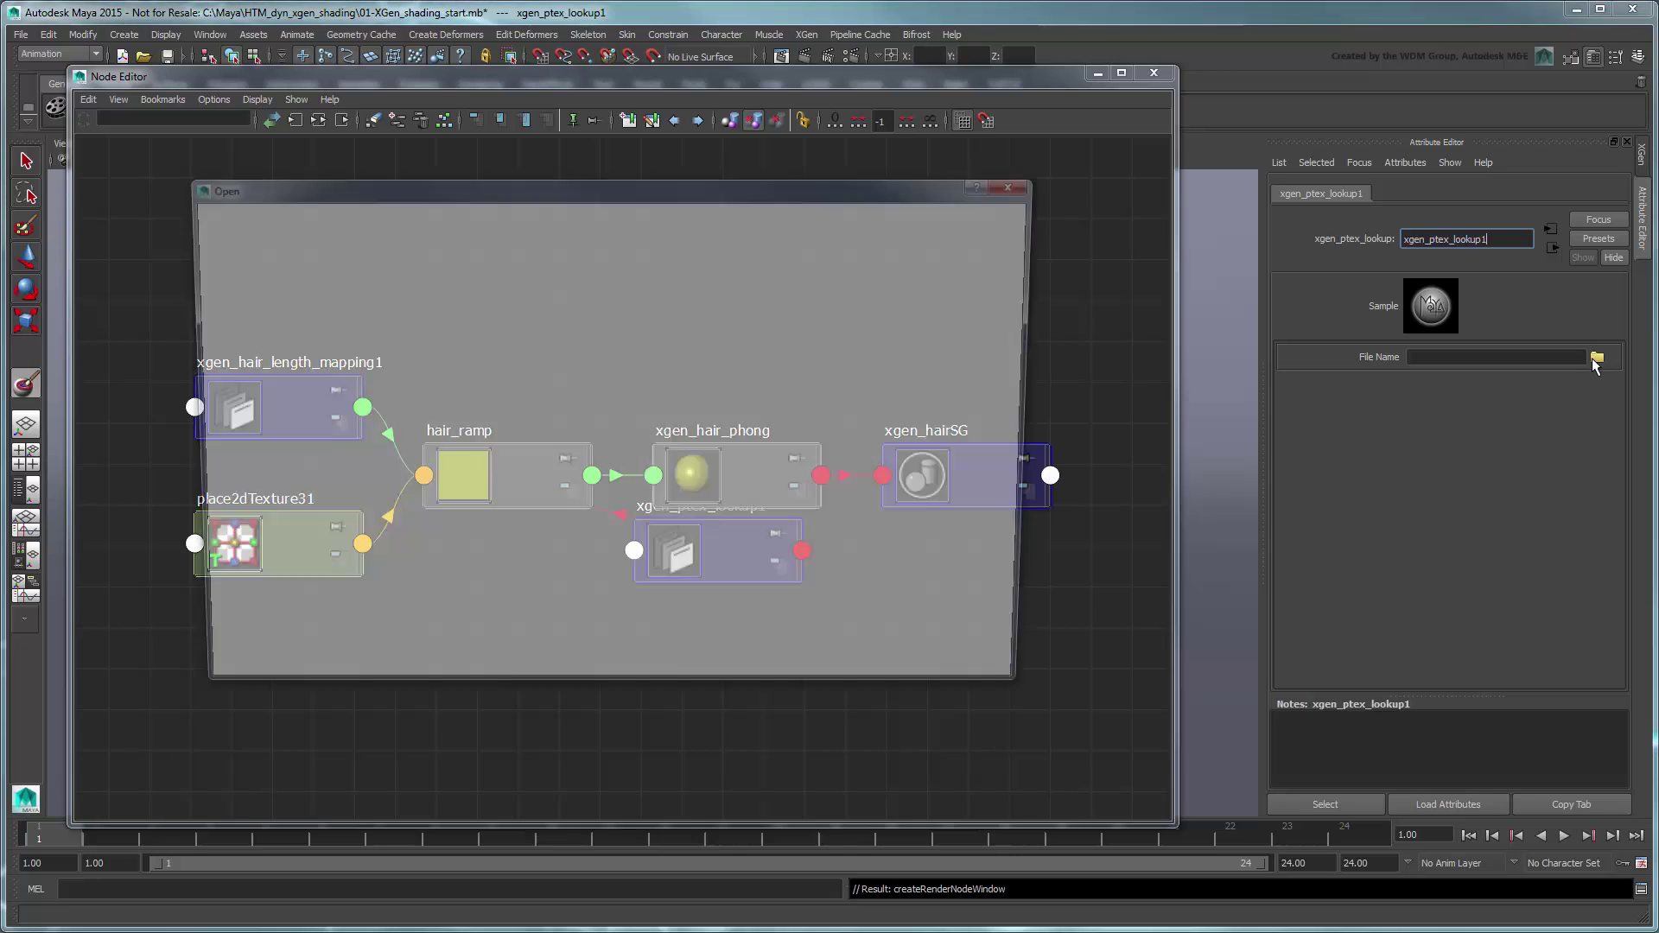
pyautogui.click(259, 404)
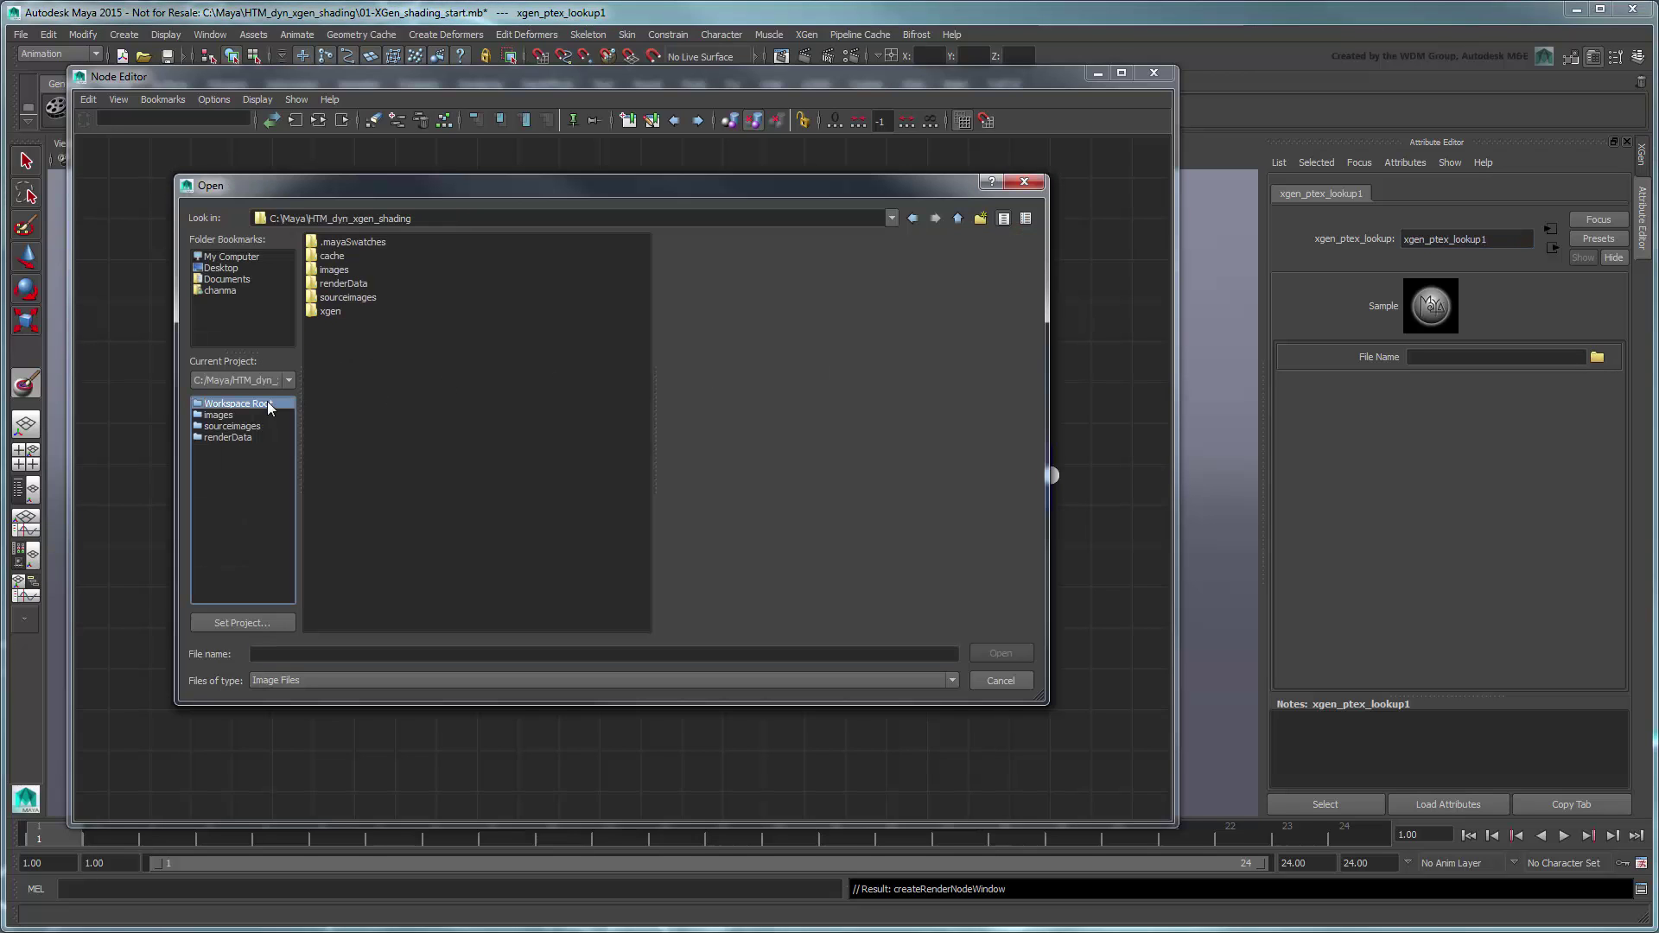
pyautogui.doubleClick(329, 311)
pyautogui.doubleClick(335, 241)
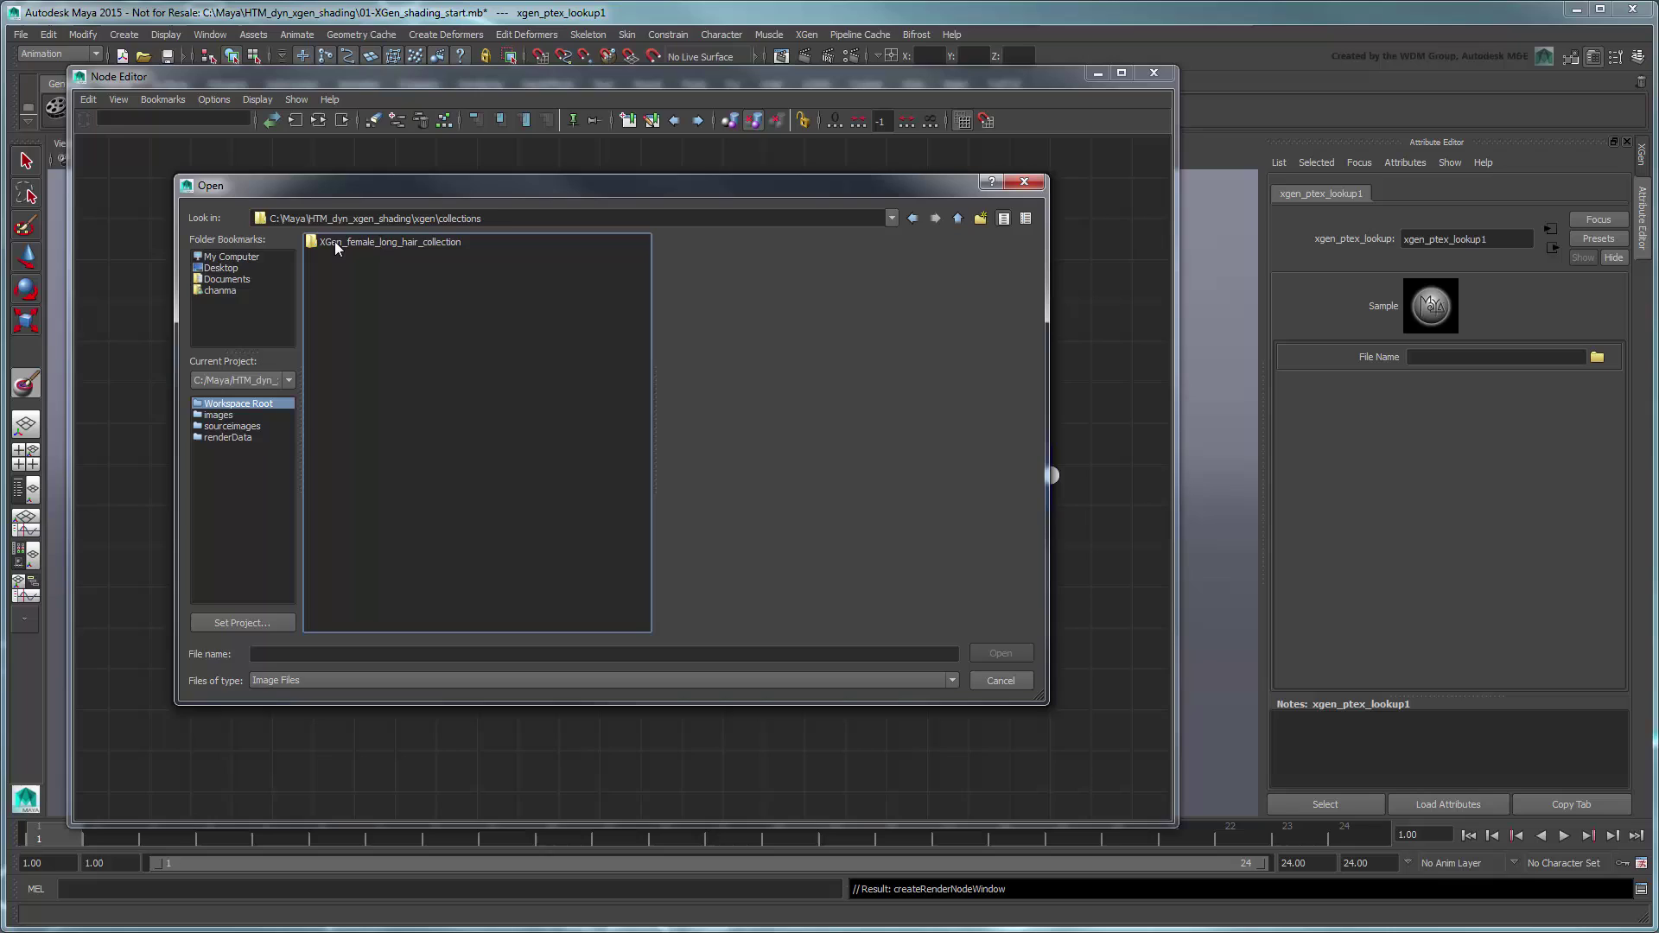
pyautogui.doubleClick(334, 241)
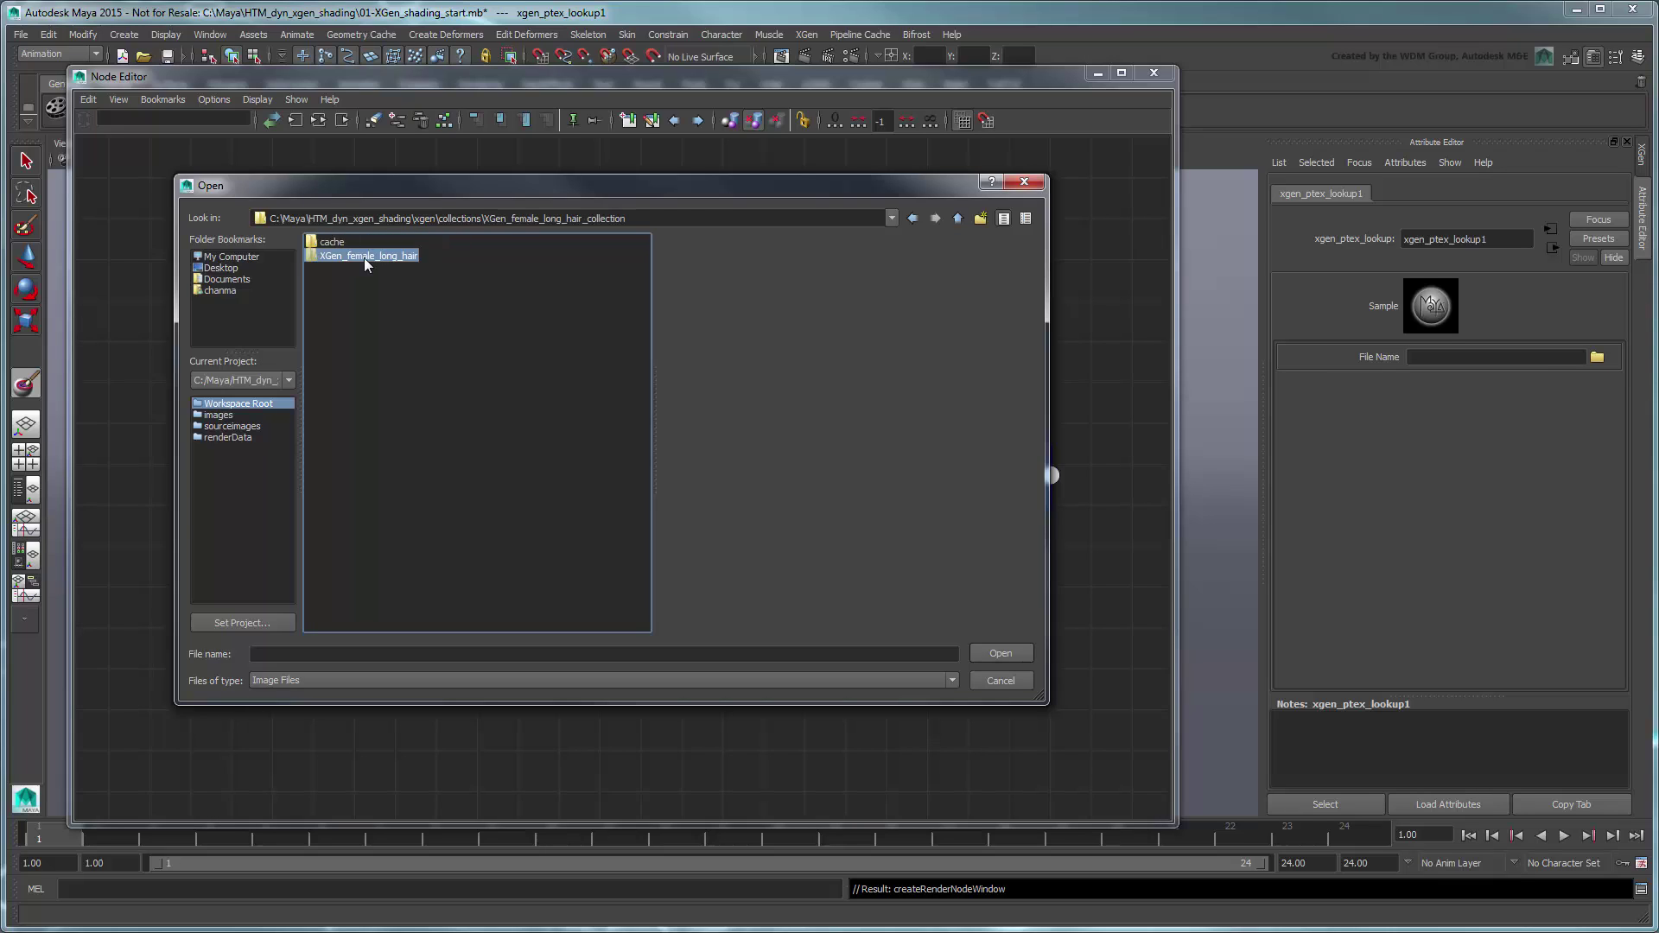
pyautogui.doubleClick(365, 256)
pyautogui.doubleClick(366, 270)
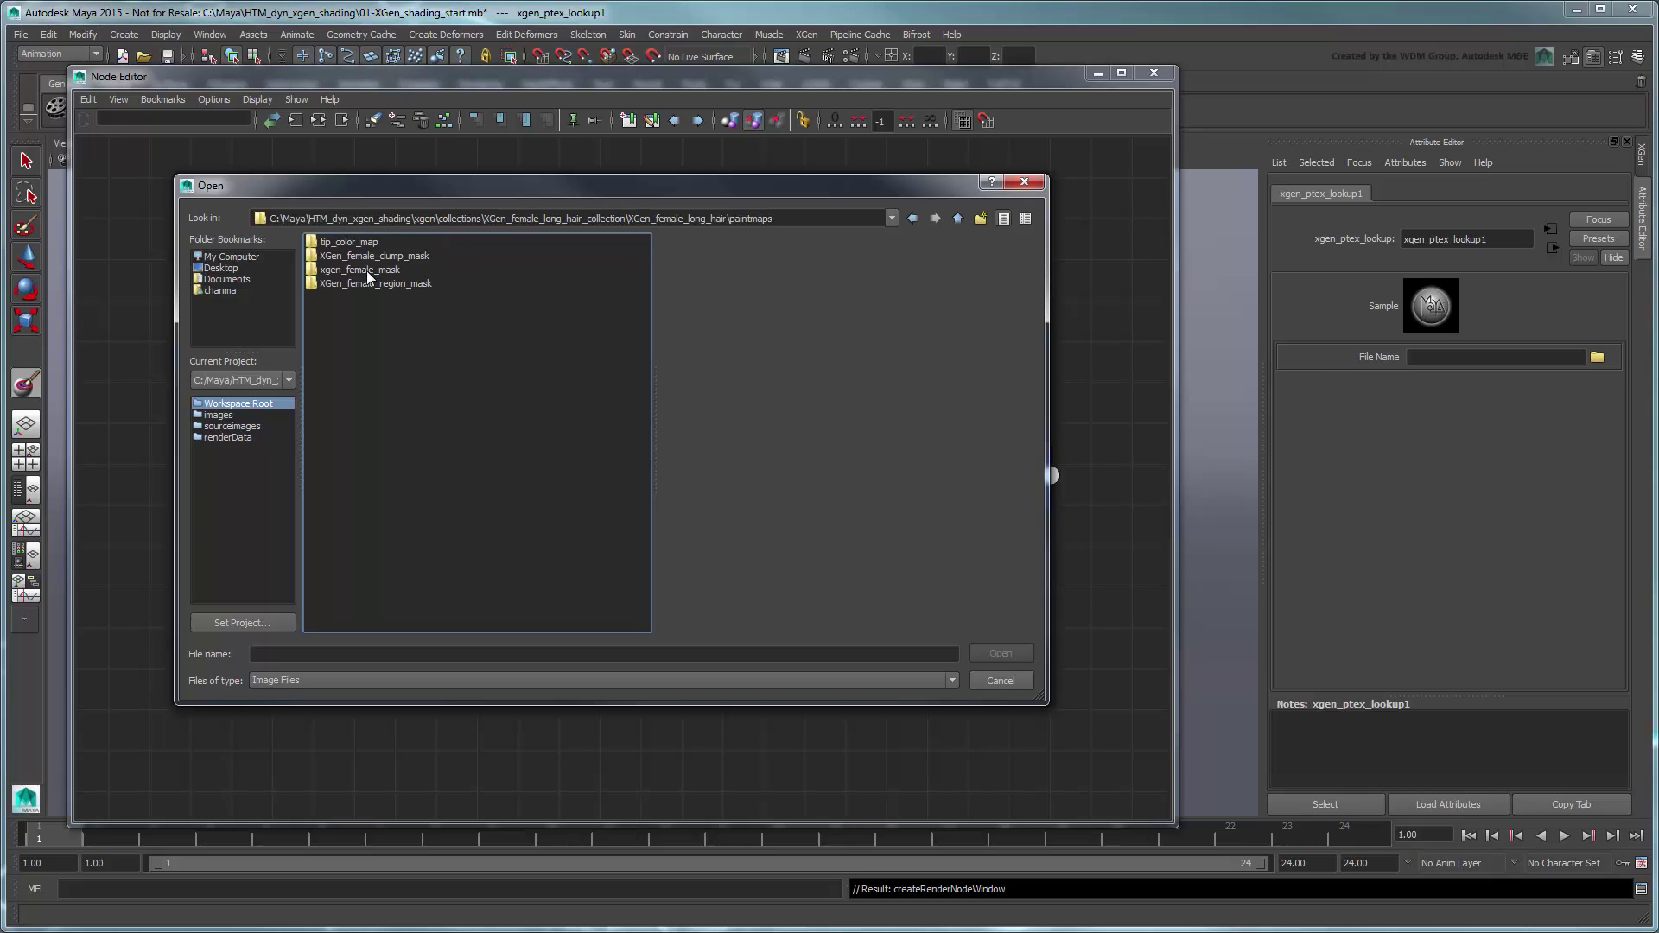
pyautogui.doubleClick(374, 242)
pyautogui.click(373, 242)
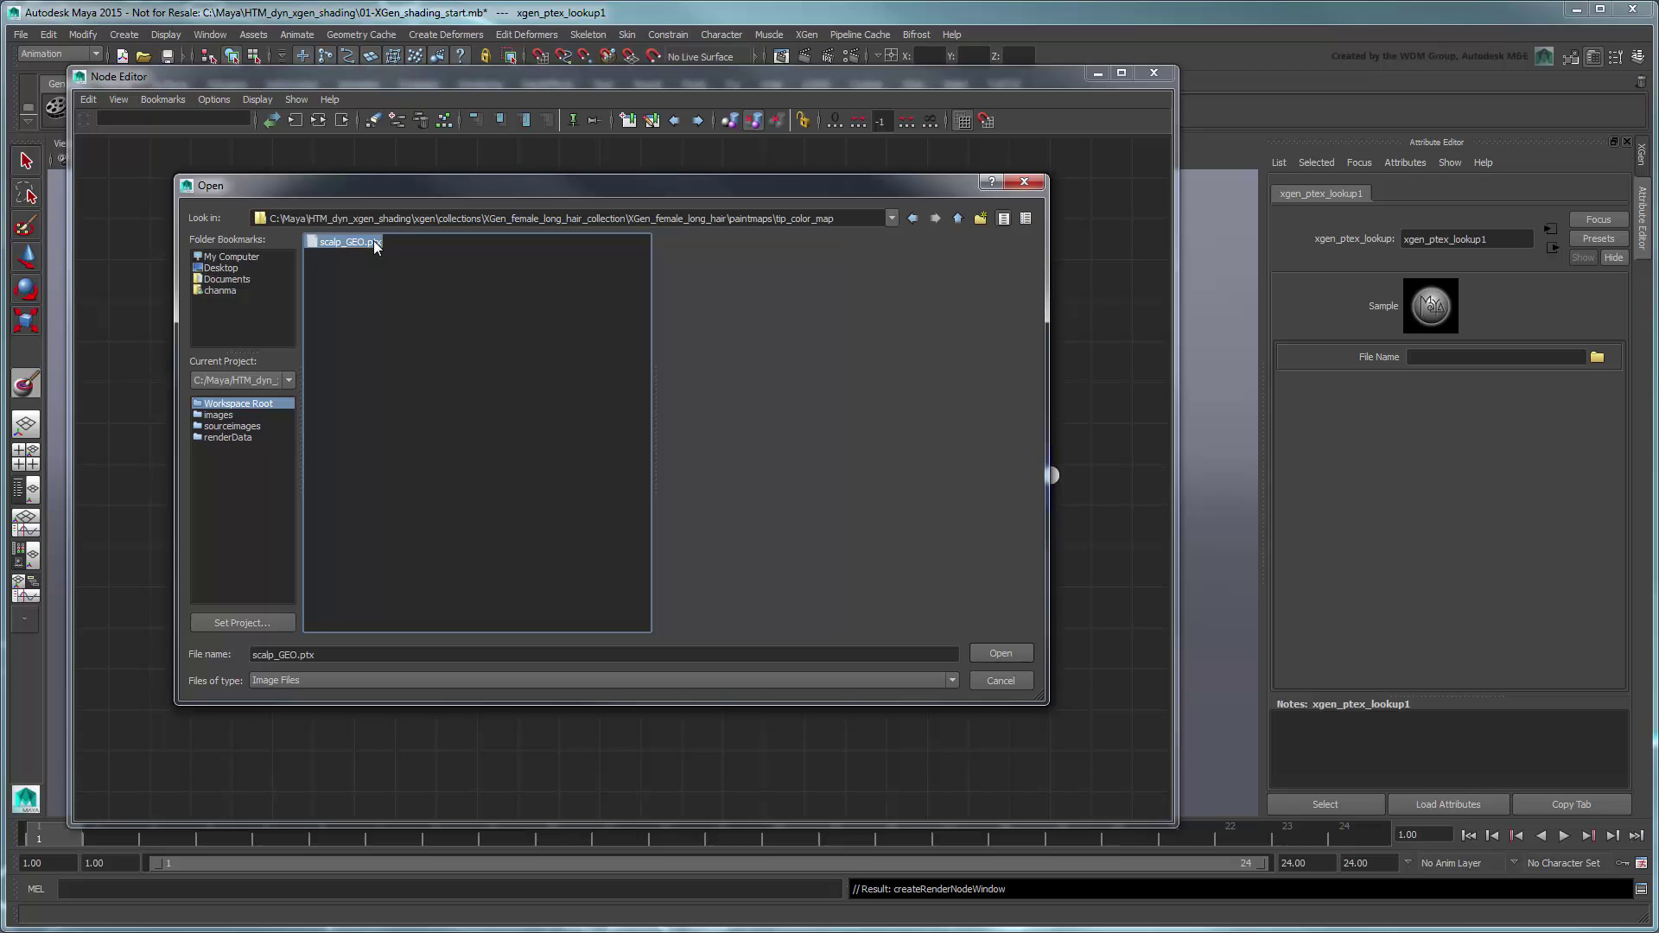
pyautogui.click(999, 653)
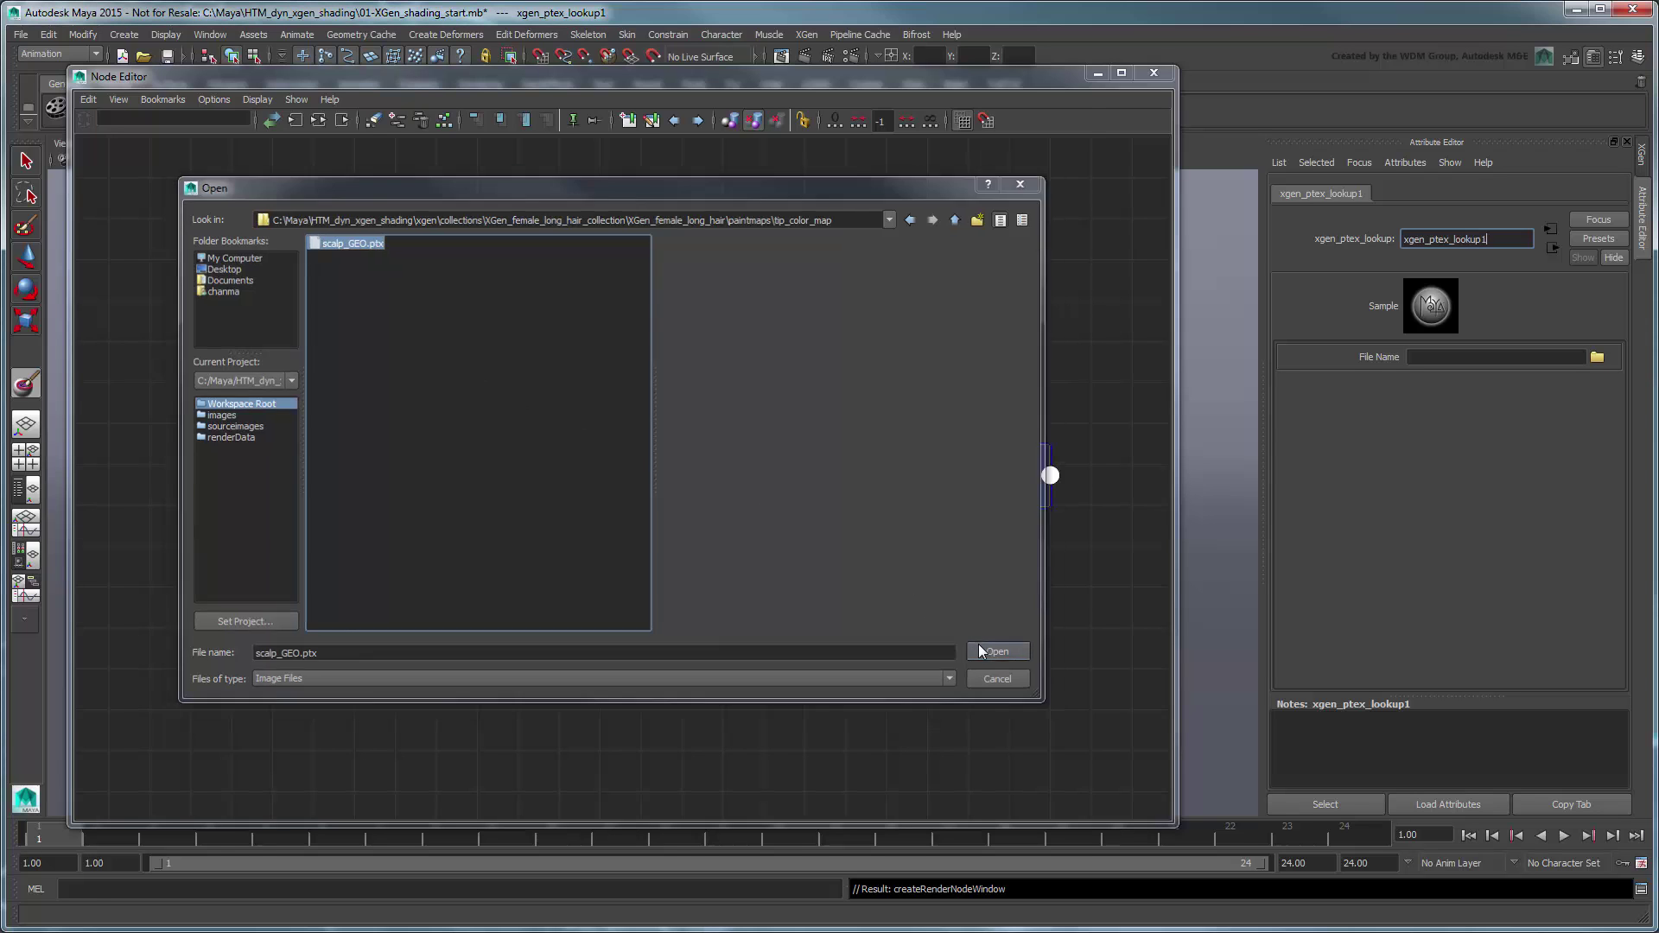
# Move xgen_ptex_lookup1 to the lower left of the graph and close the Node Editor
pyautogui.moveTo(793, 605); pyautogui.dragTo(886, 618)
pyautogui.click(725, 566)
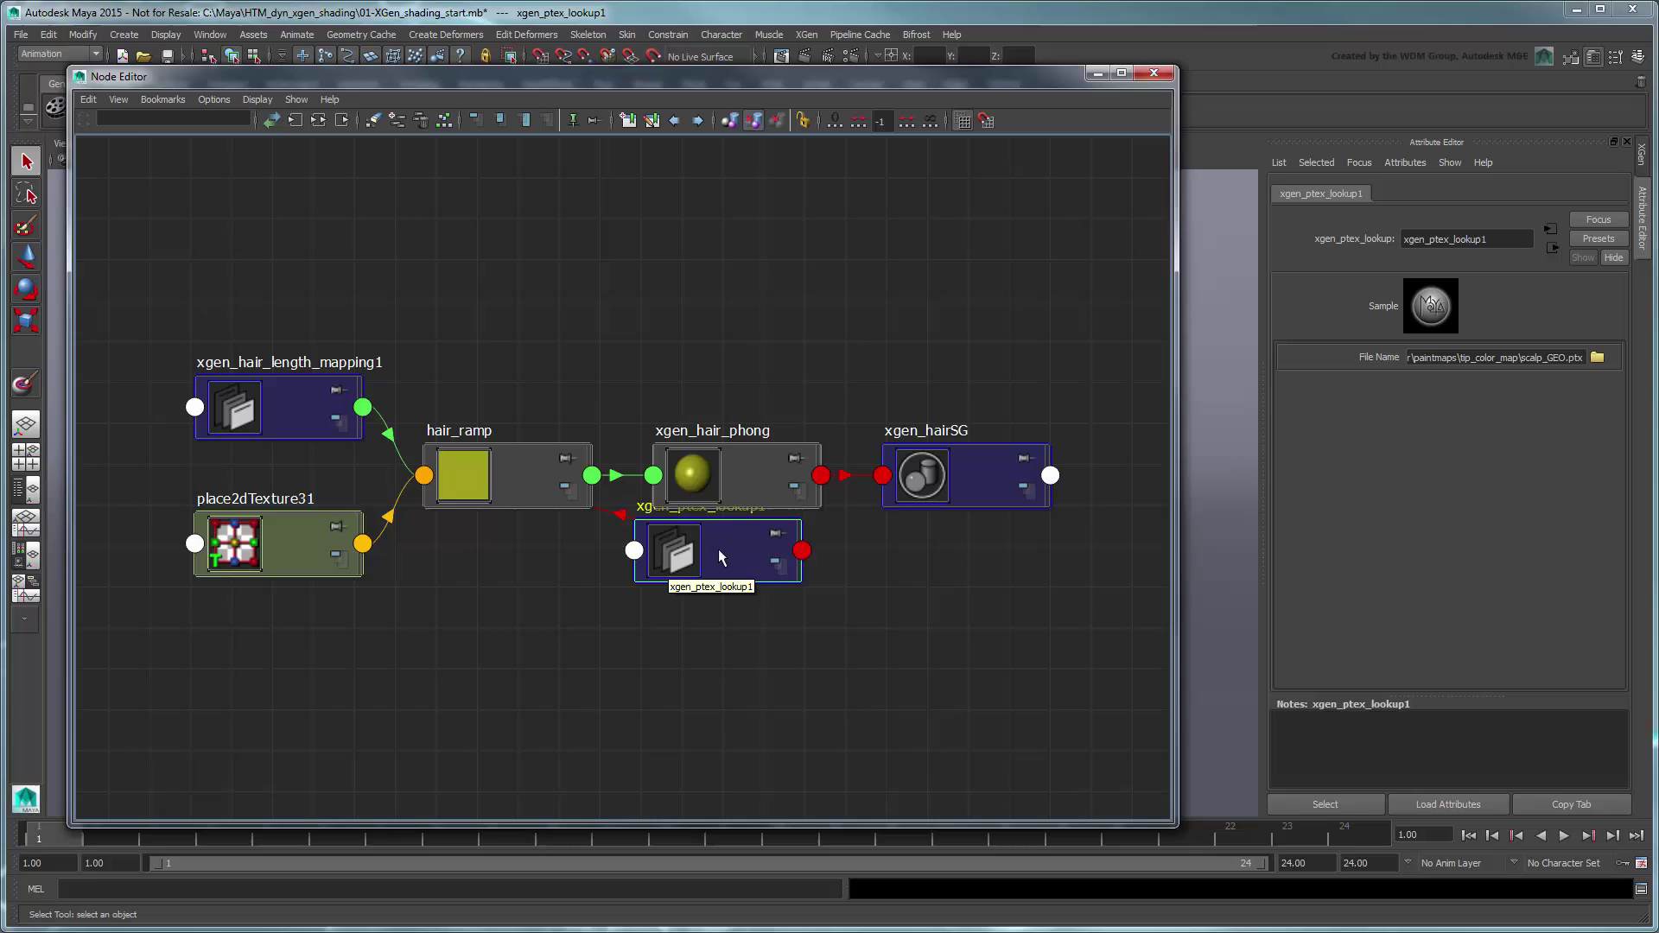
pyautogui.moveTo(726, 566); pyautogui.dragTo(285, 687)
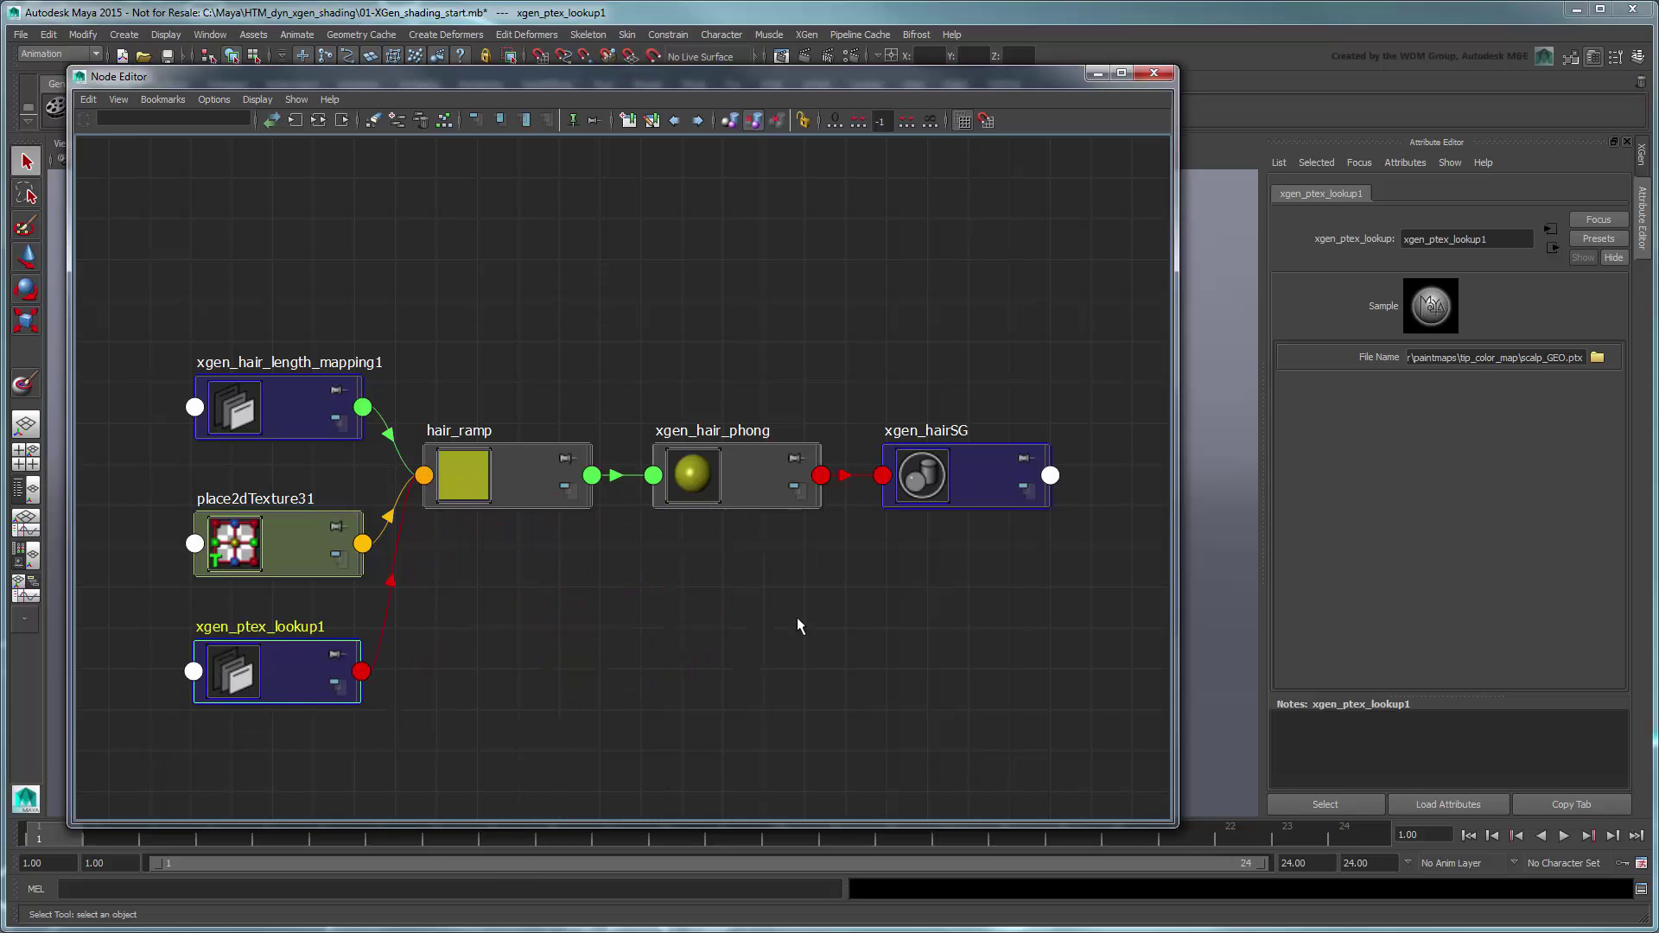
pyautogui.click(1145, 76)
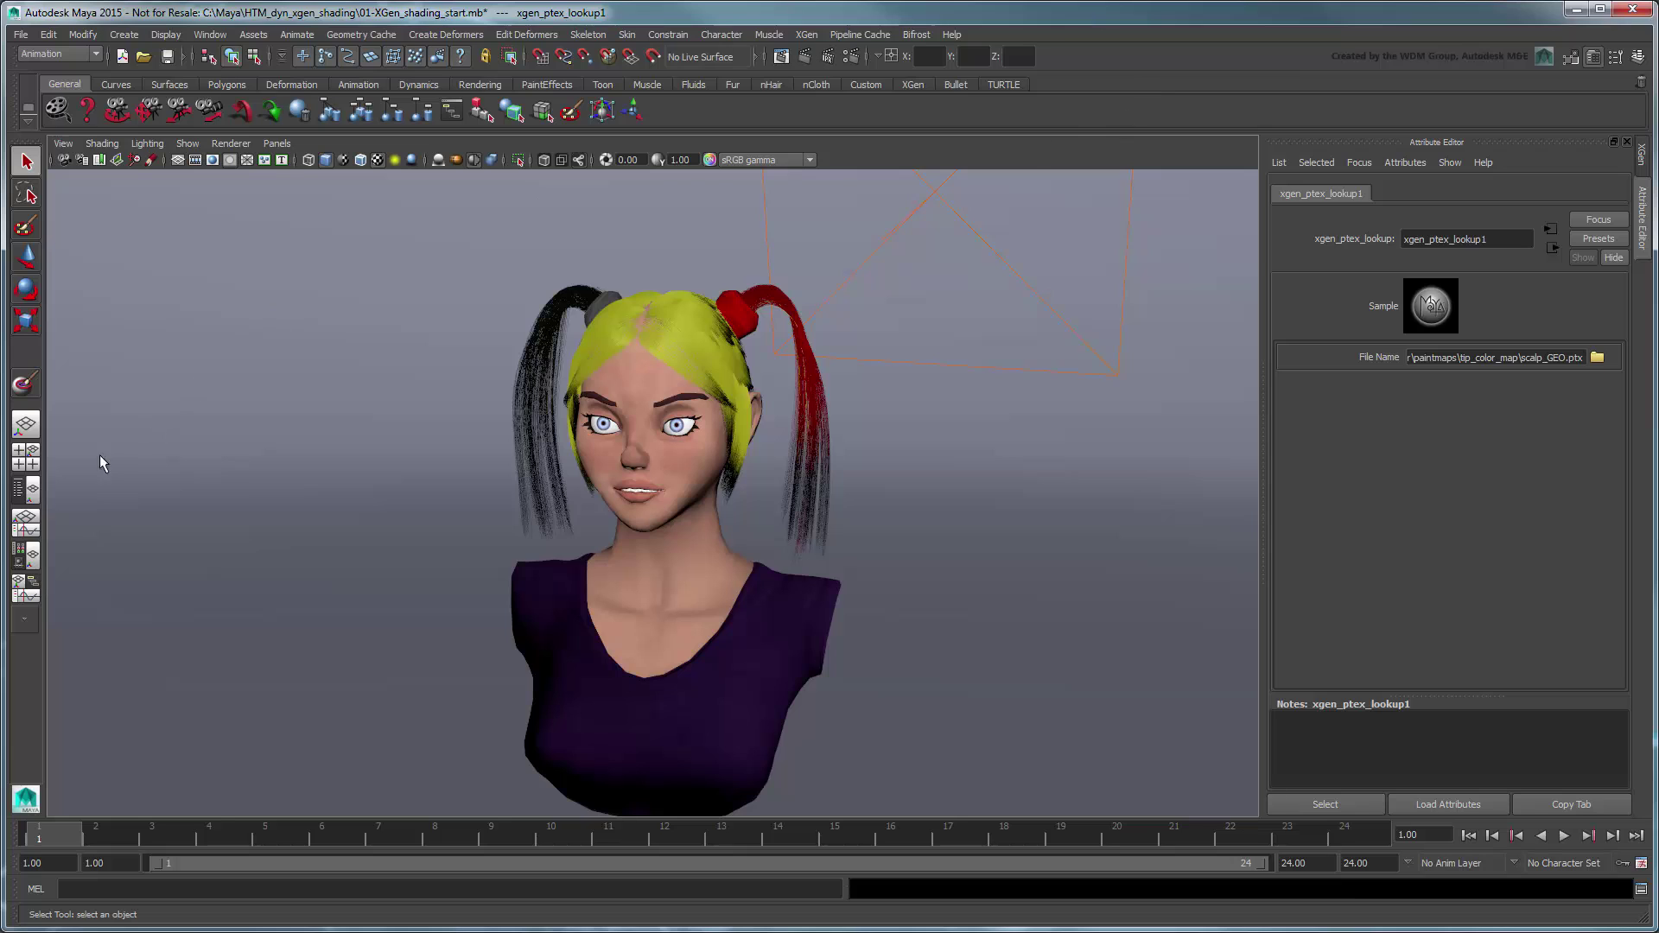
# Hide scalp_GEO from the Outliner with Ctrl+H
pyautogui.click(32, 490)
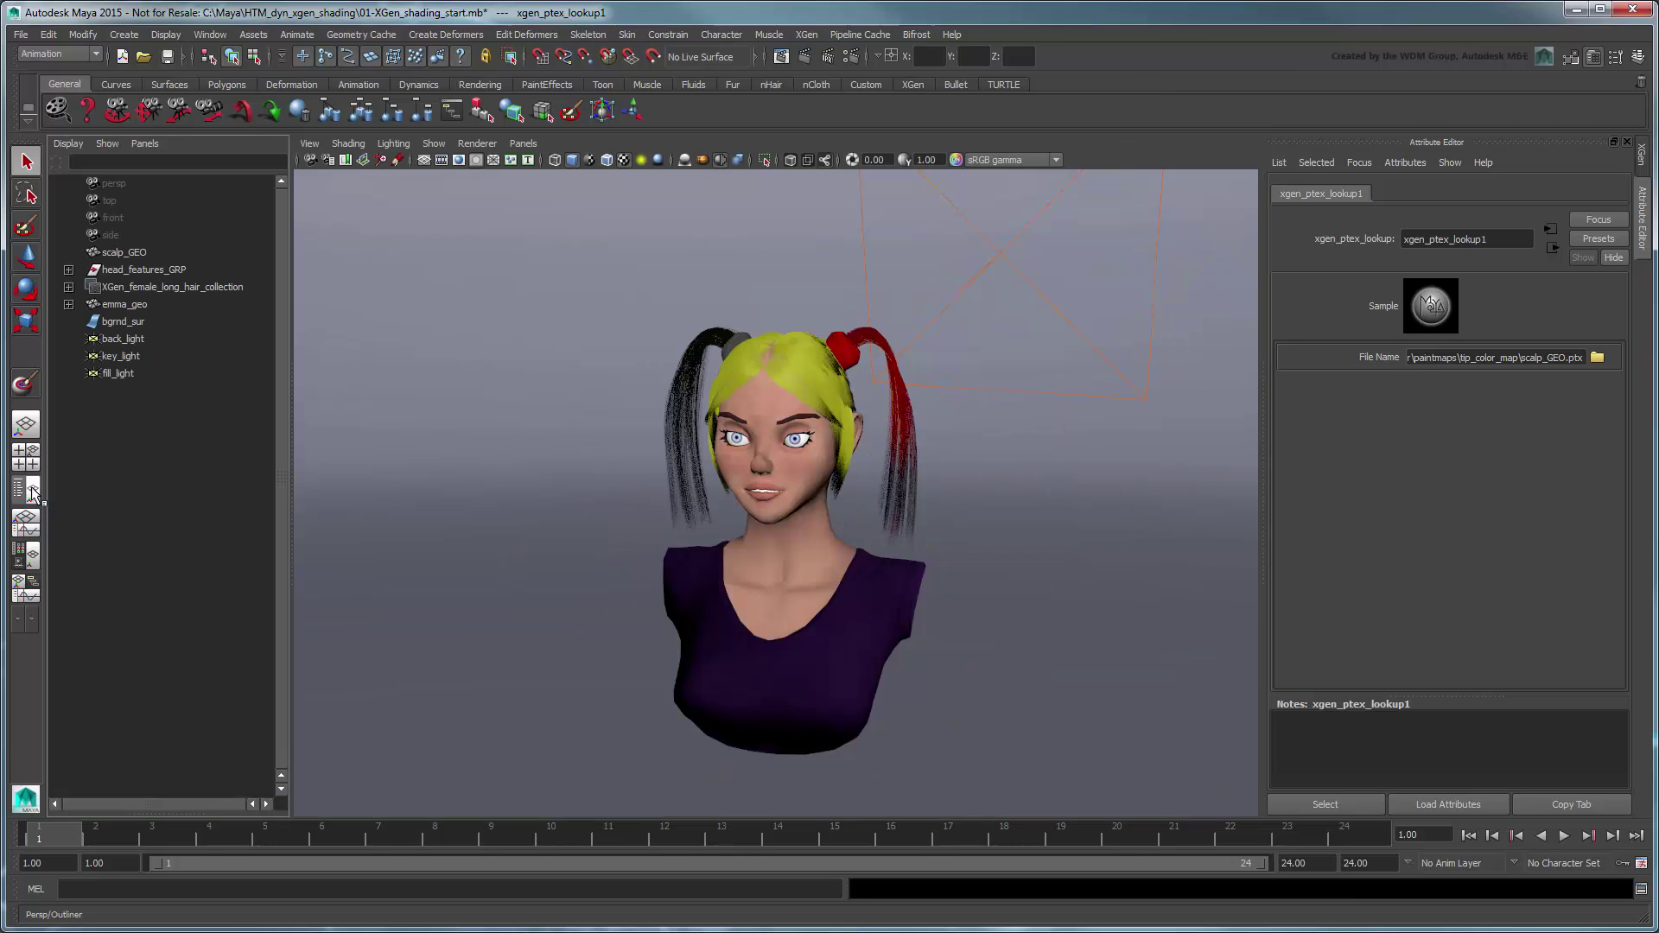
pyautogui.click(137, 252)
pyautogui.hotkey('ctrl', 'h')
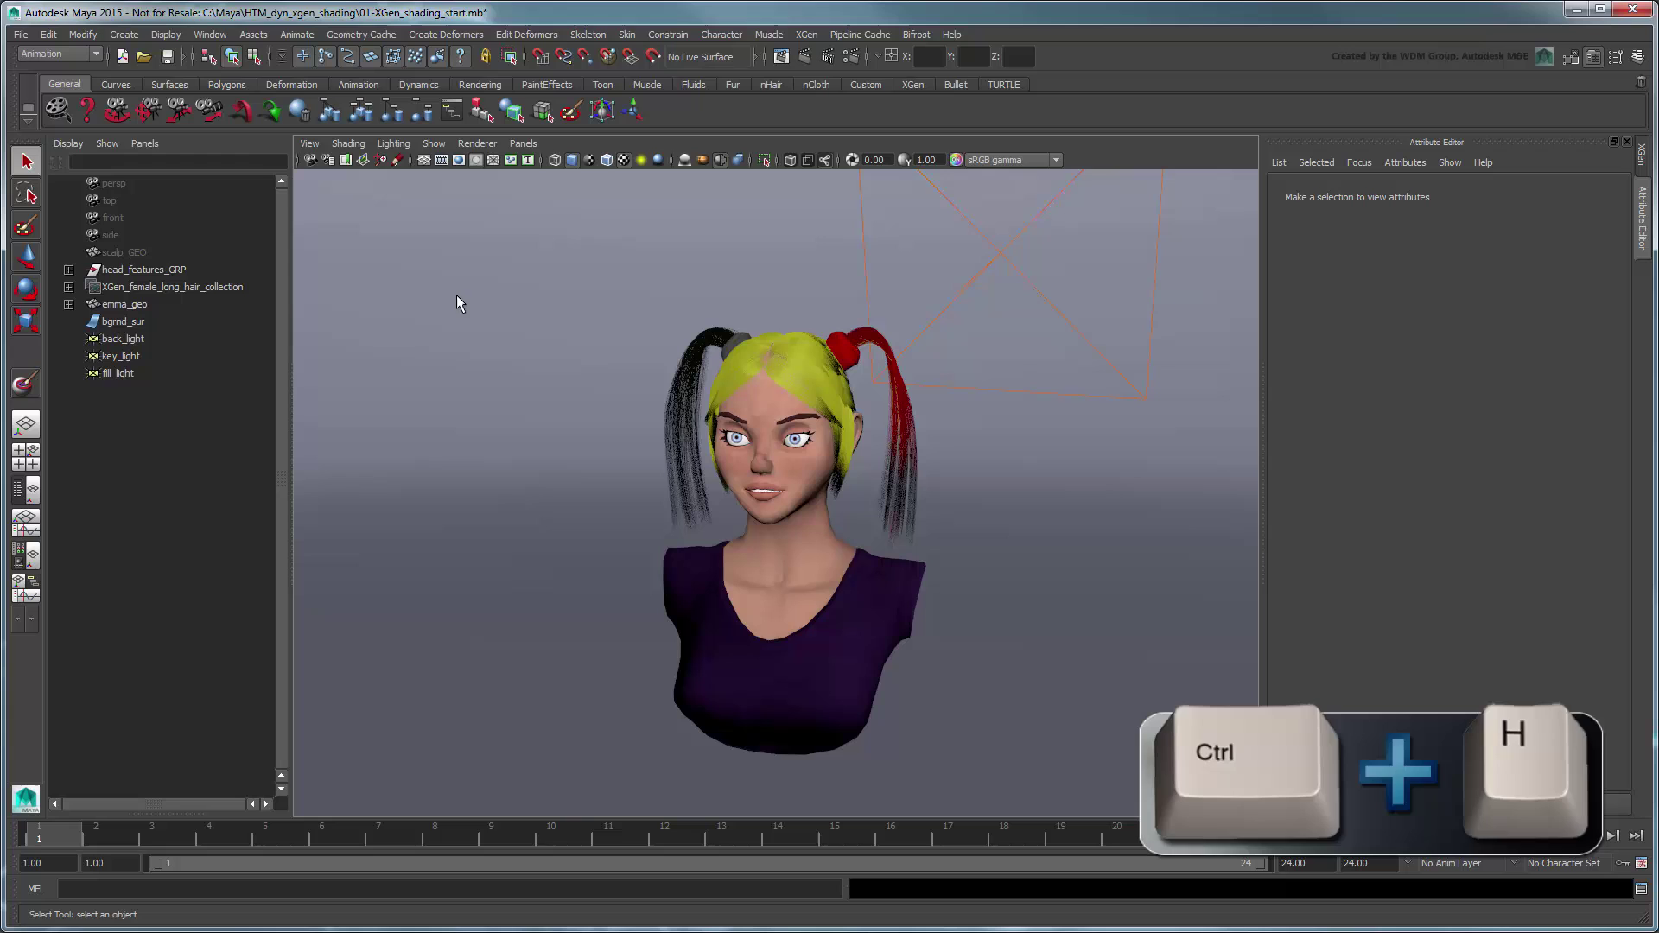
# Render the frame in mental ray, then select hair_ramp's yellow colour entry
pyautogui.click(806, 48)
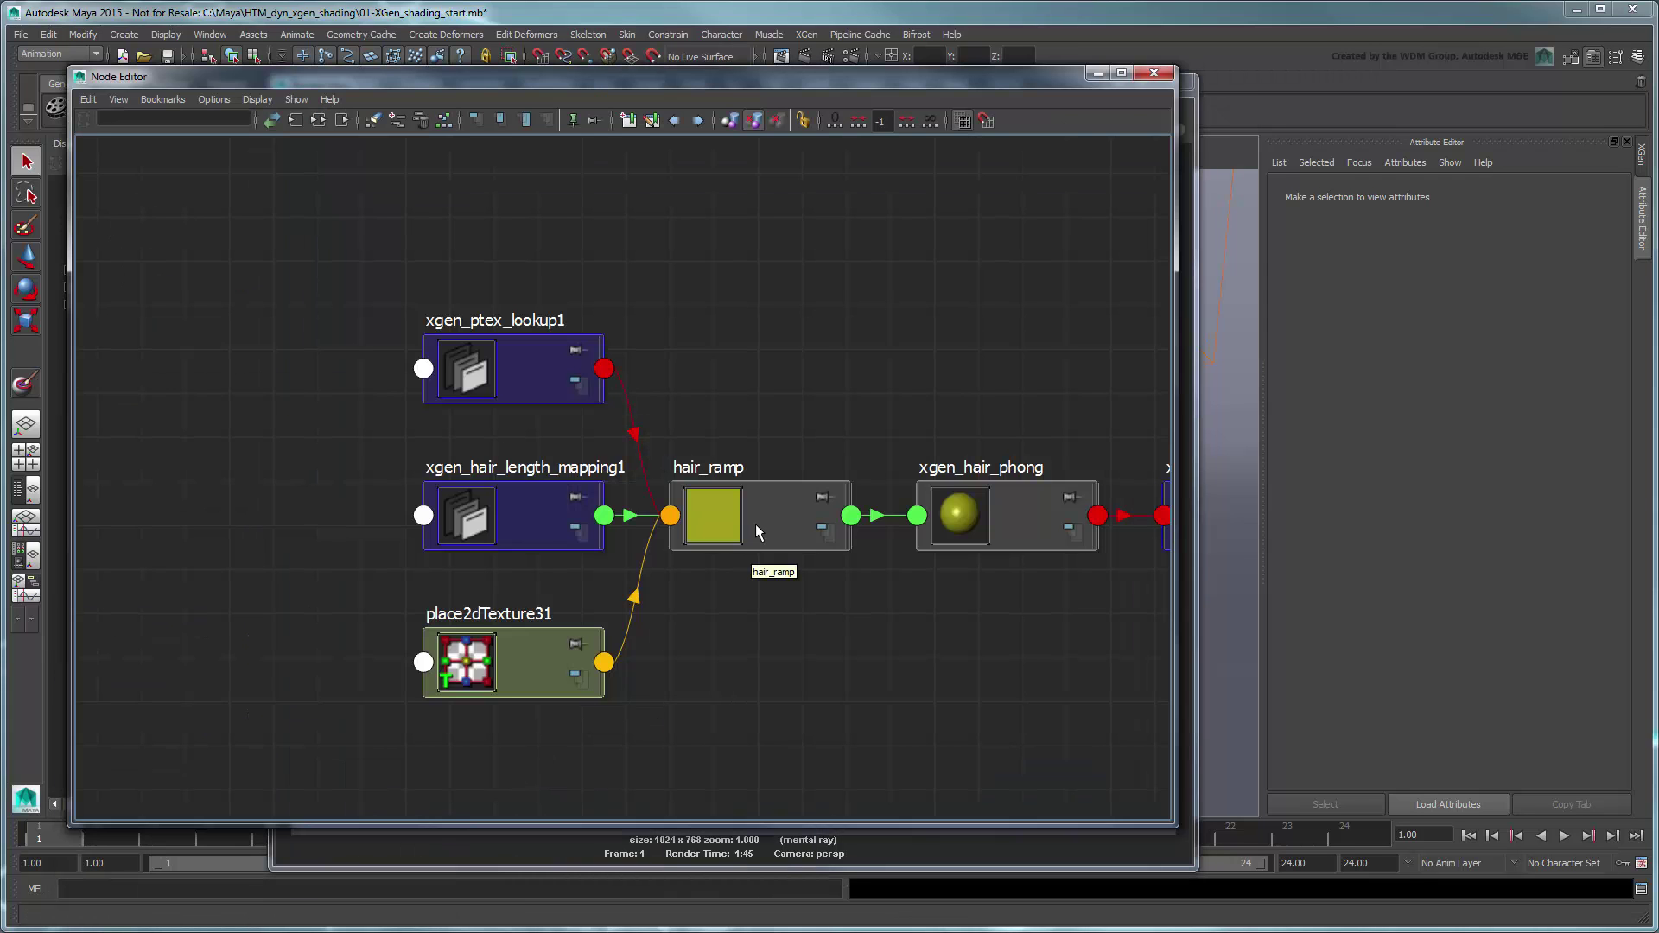
pyautogui.click(755, 523)
pyautogui.click(1094, 72)
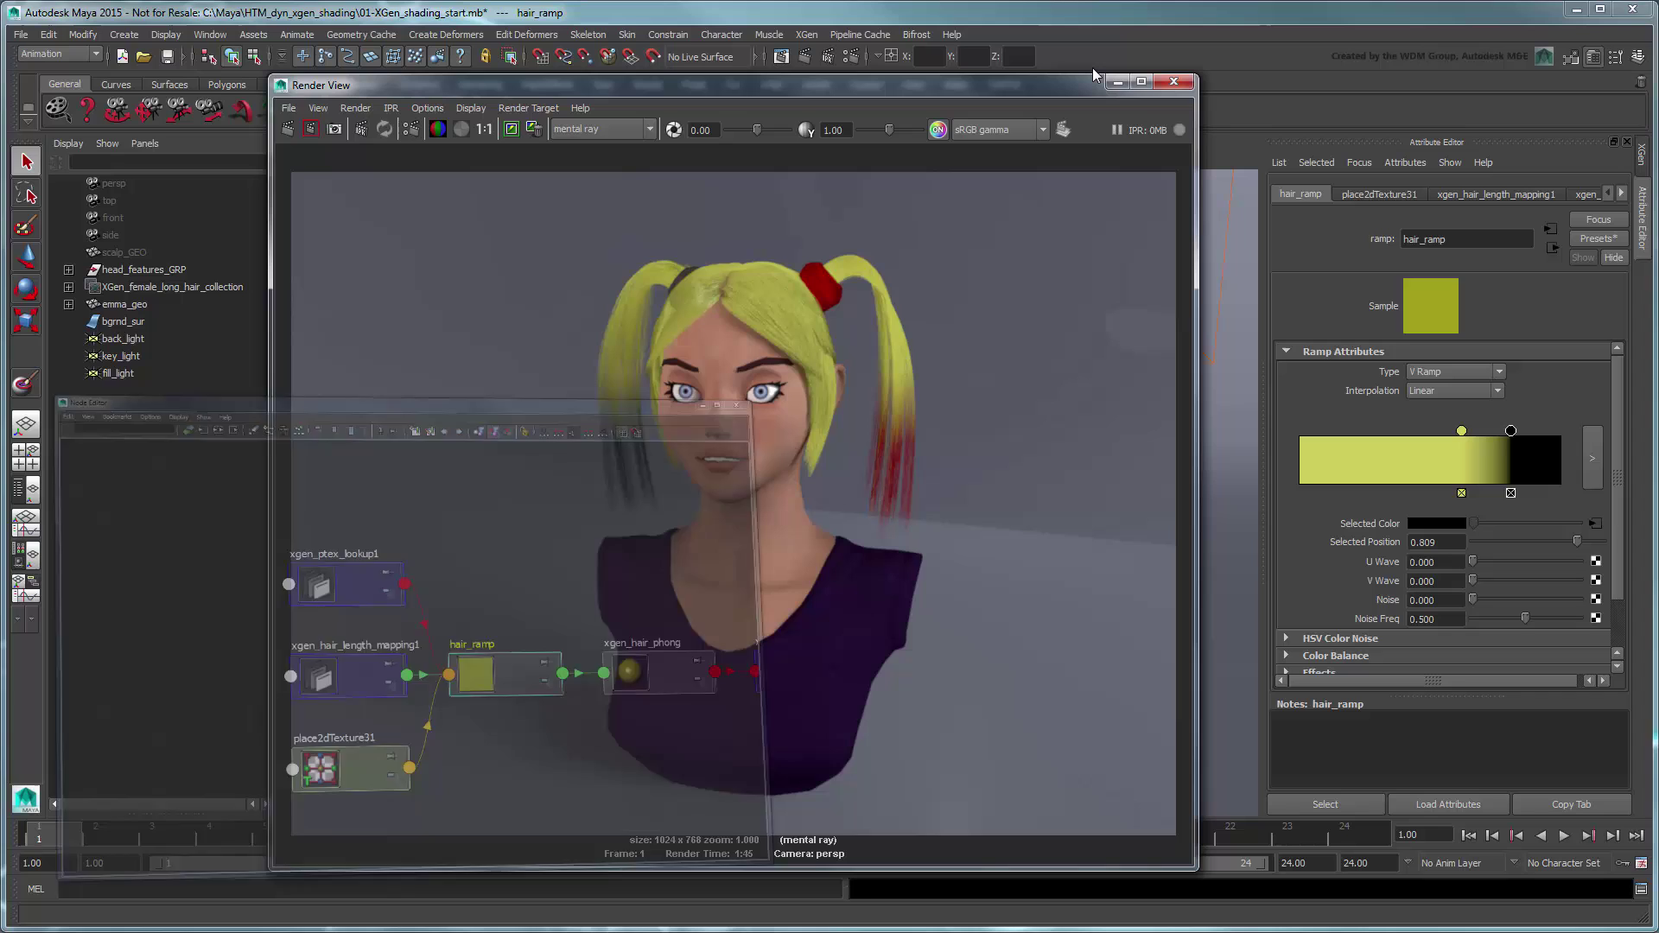
pyautogui.click(1461, 431)
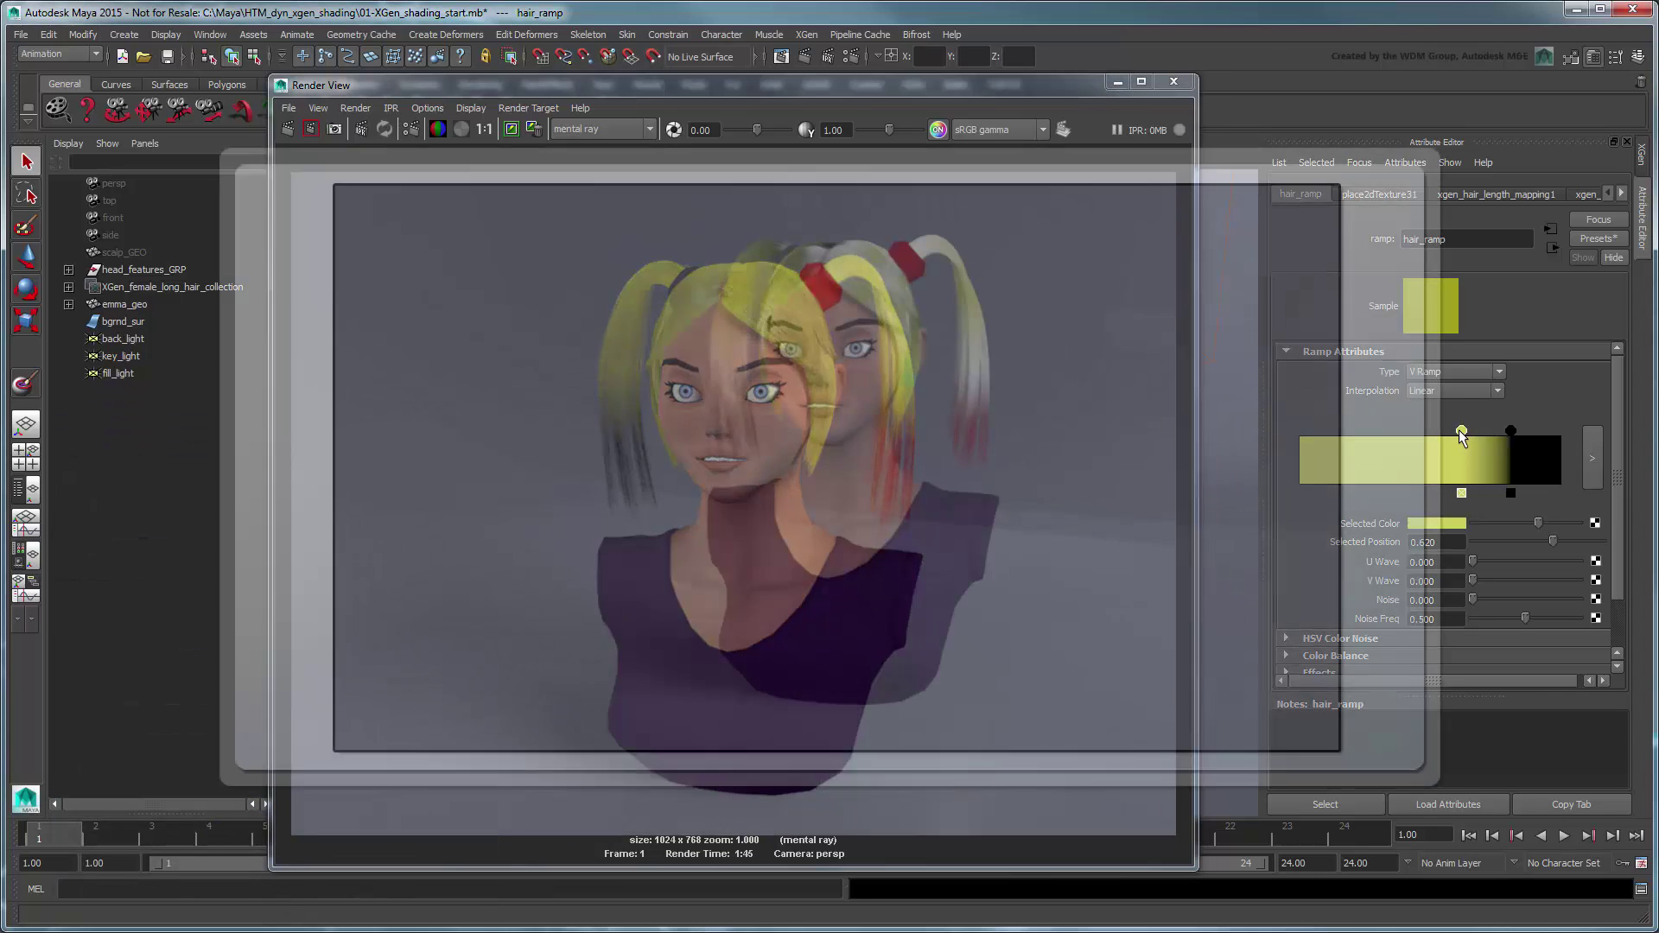